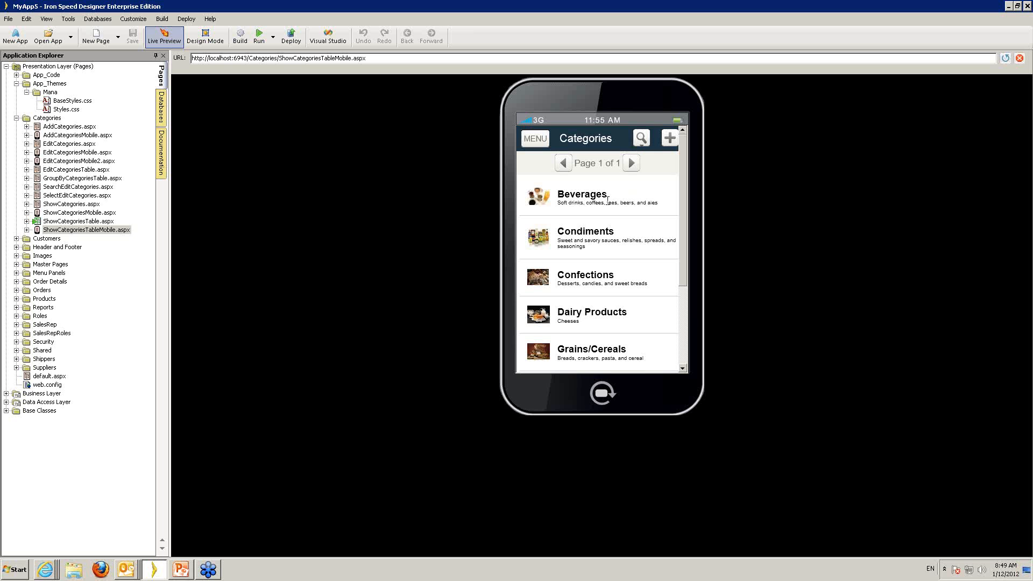
# Look through the mobile categories list and open the Condiments record
pyautogui.scroll(-3, 604, 254)
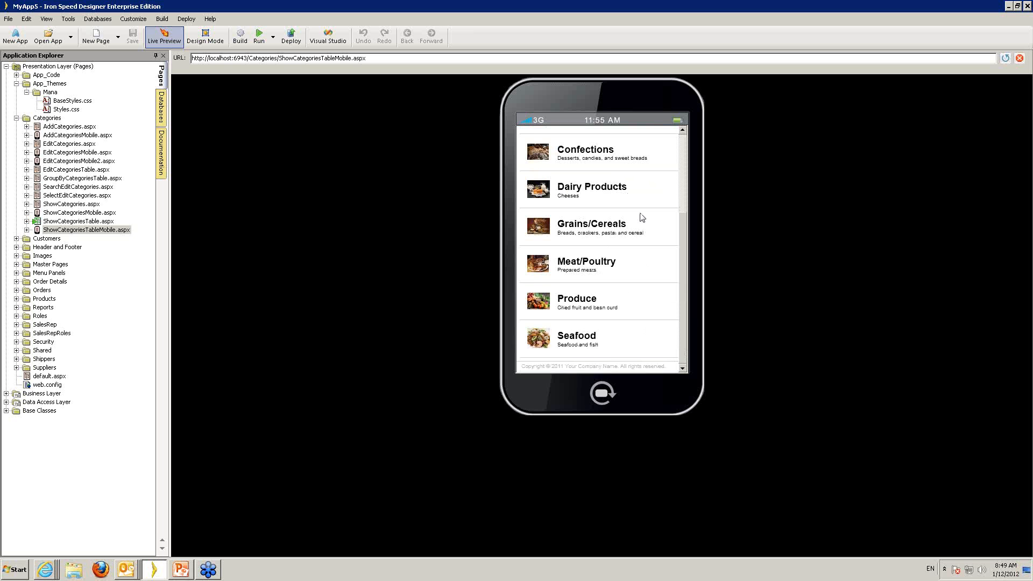
pyautogui.scroll(5, 635, 229)
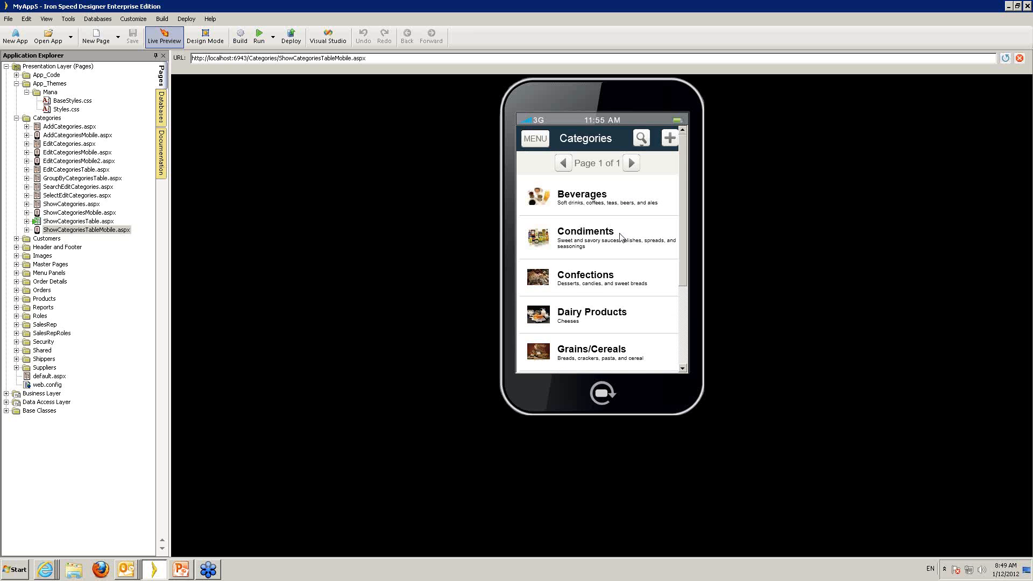
pyautogui.click(621, 237)
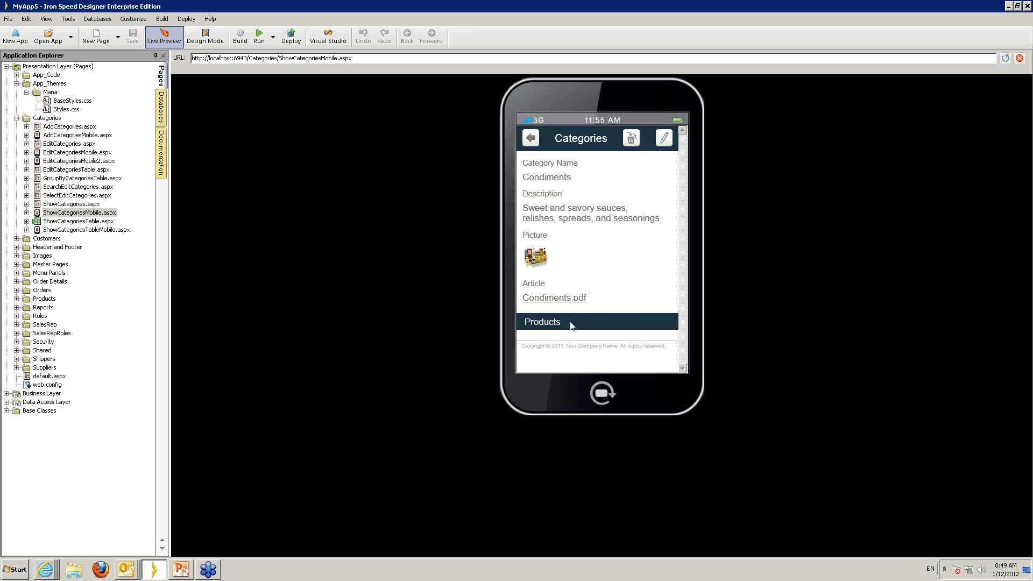
# Expand the Products section of the Condiments record and look through its product list
pyautogui.click(579, 318)
pyautogui.scroll(-2, 579, 318)
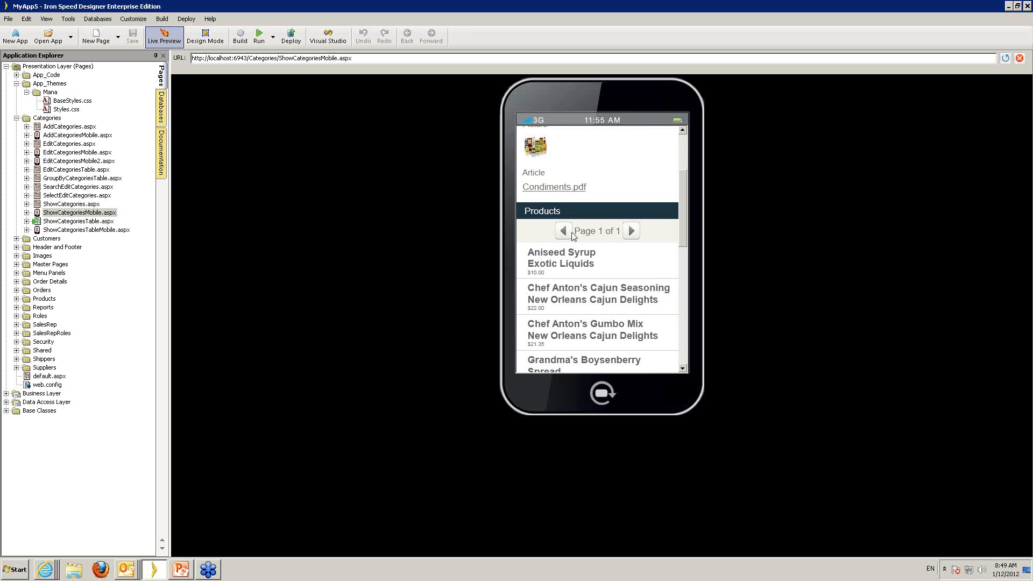
pyautogui.scroll(-10, 620, 237)
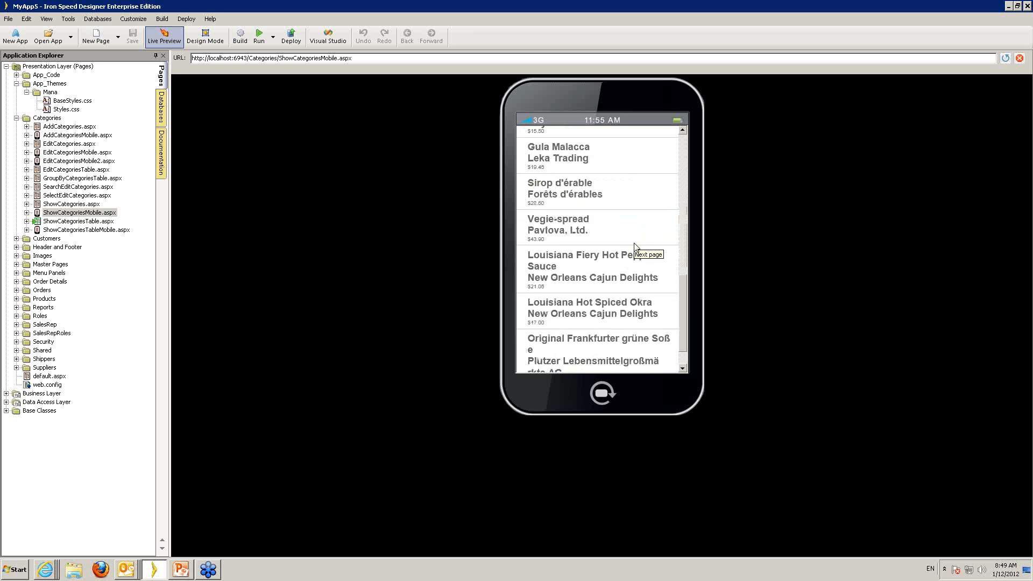
pyautogui.scroll(12, 562, 243)
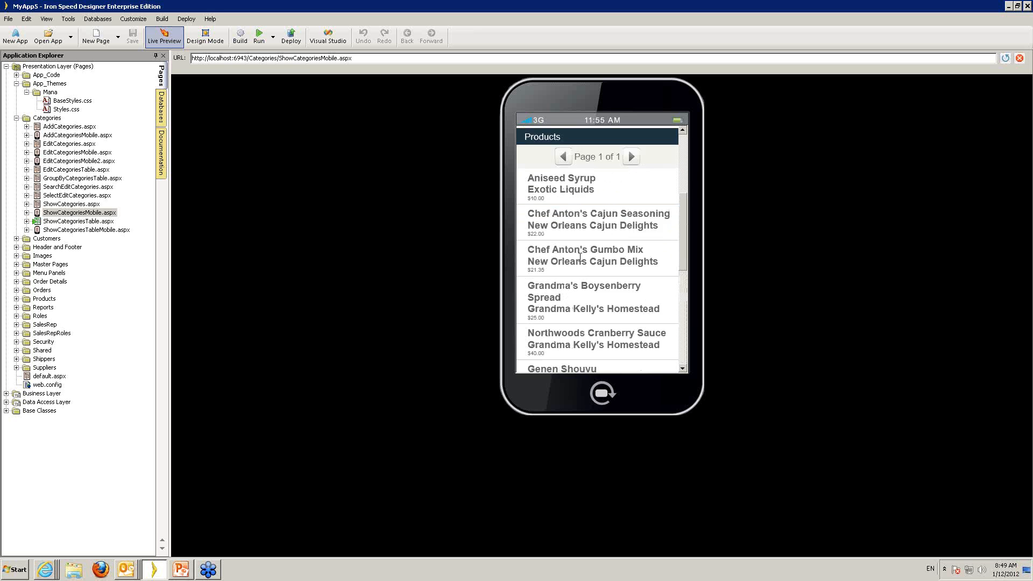
pyautogui.scroll(-3, 513, 317)
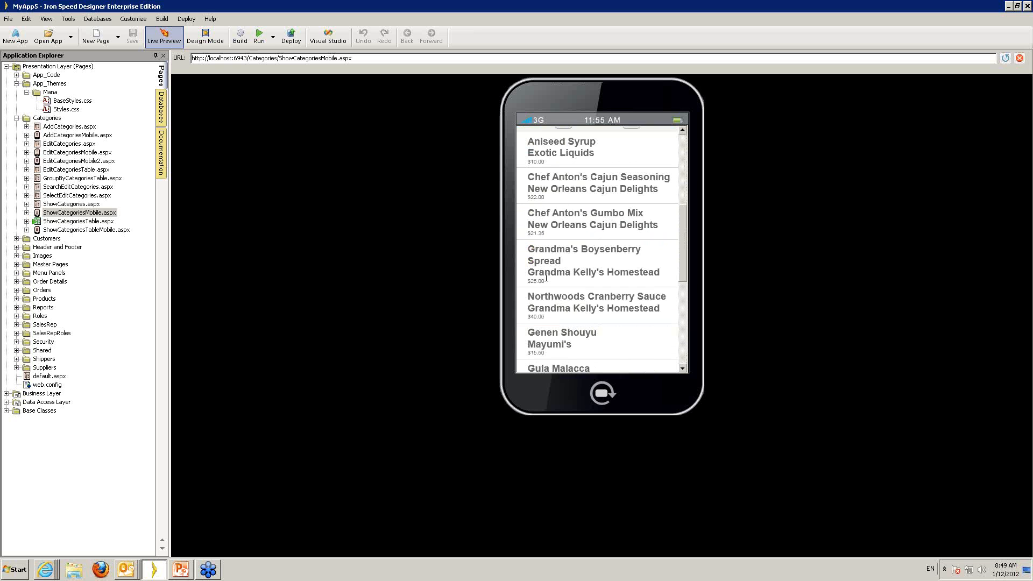
pyautogui.scroll(2, 596, 228)
pyautogui.scroll(2, 596, 229)
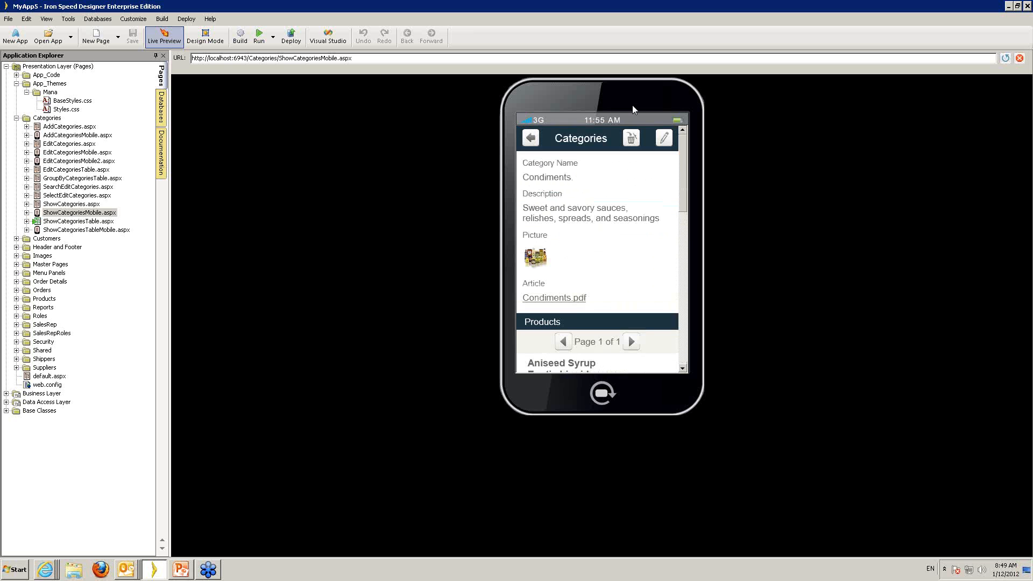
# View the edit form of the Condiments record and return to the mobile categories list
pyautogui.click(664, 139)
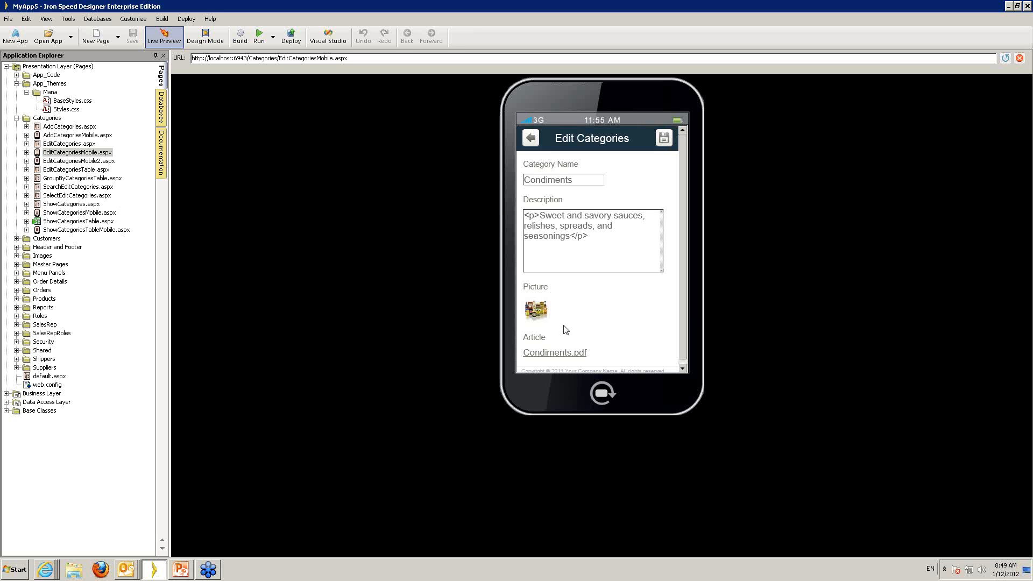
pyautogui.click(531, 140)
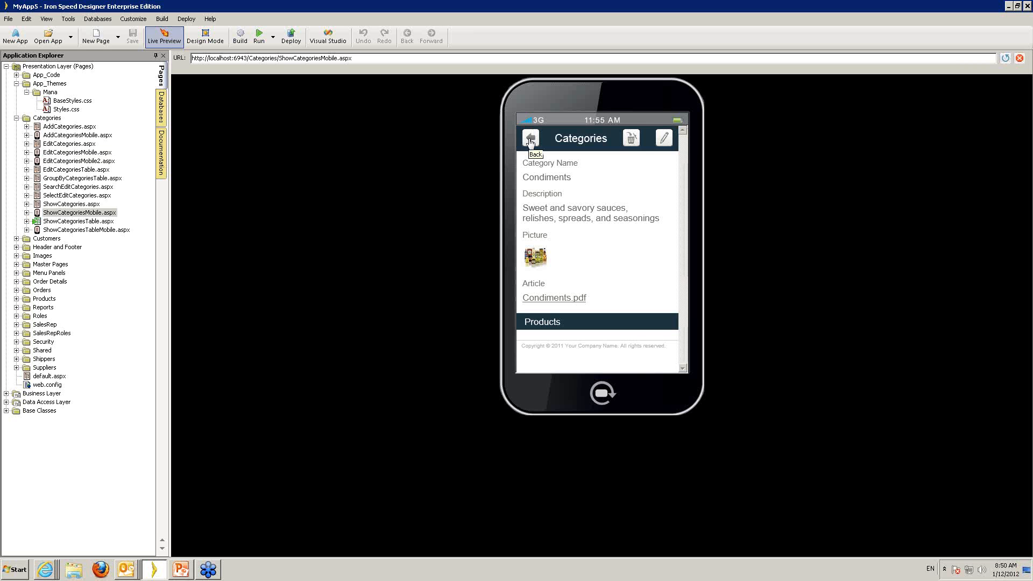
pyautogui.click(527, 142)
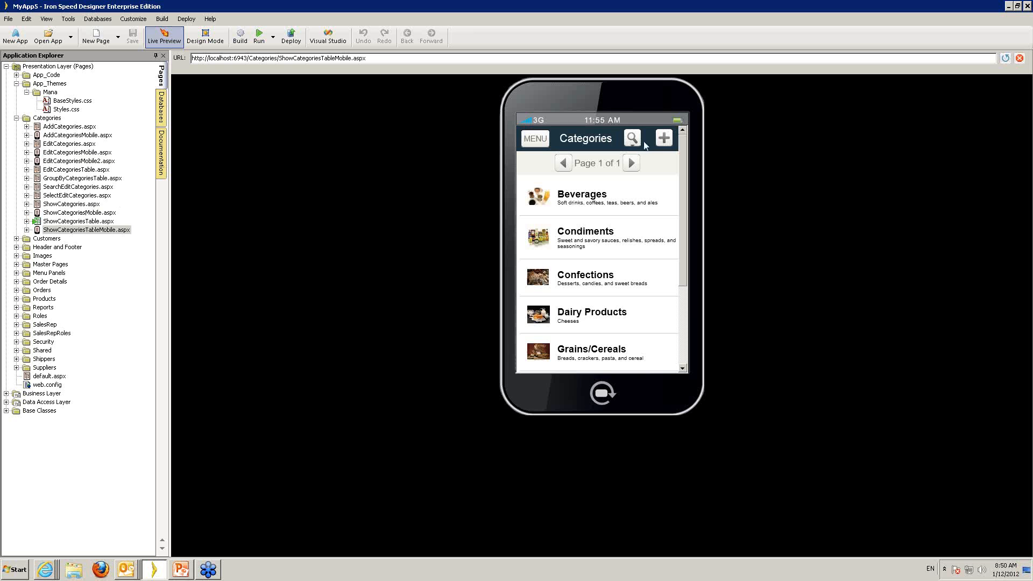
# View the blank Add Categories form, and show and hide the search and sort options of the categories list
pyautogui.click(664, 137)
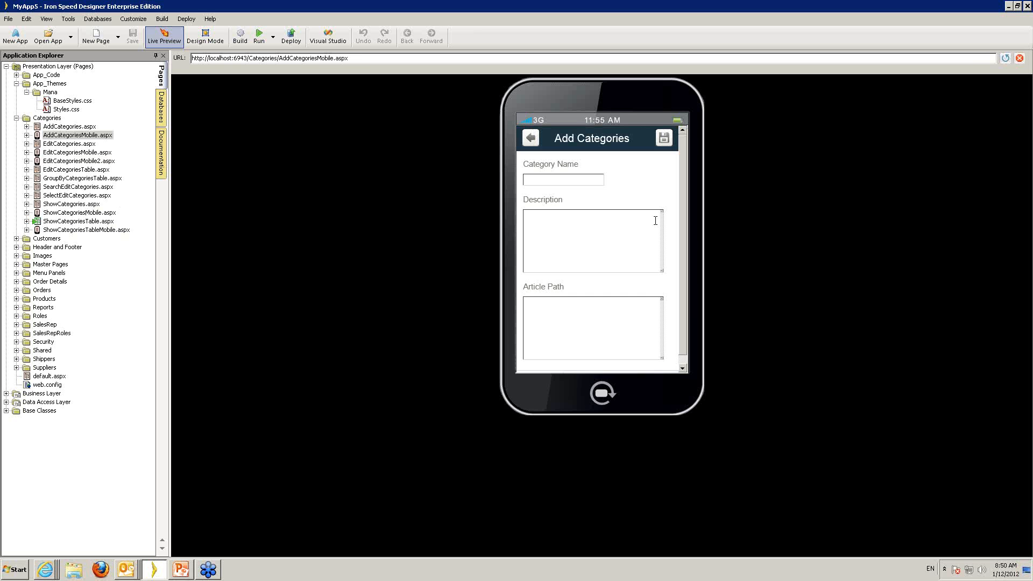
pyautogui.click(538, 139)
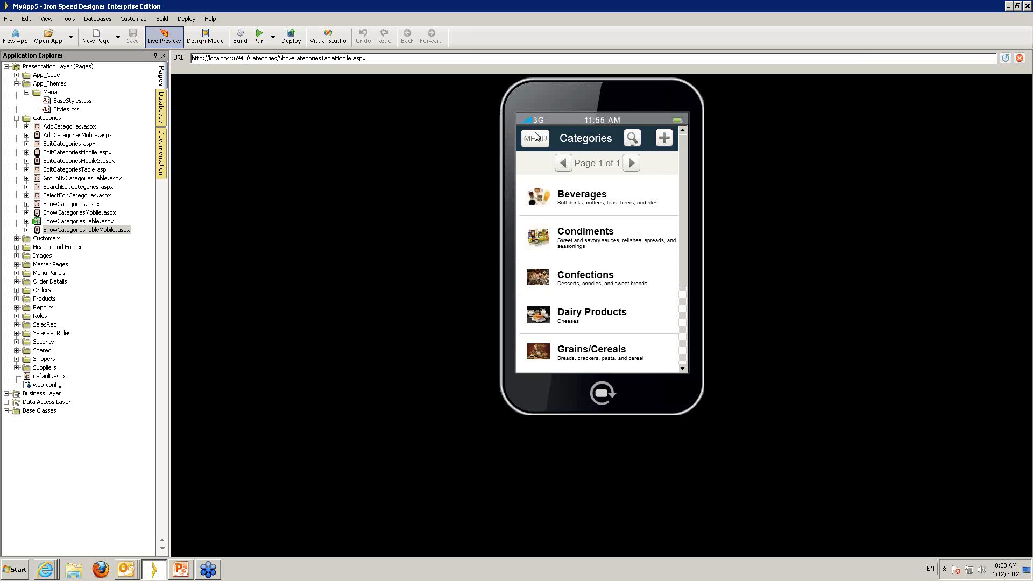
pyautogui.click(635, 137)
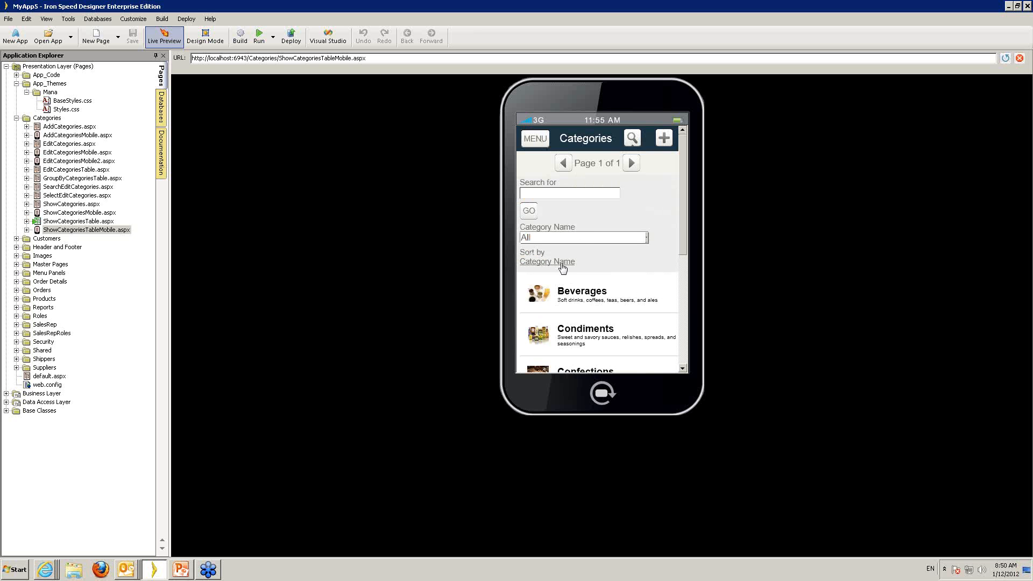
pyautogui.click(635, 139)
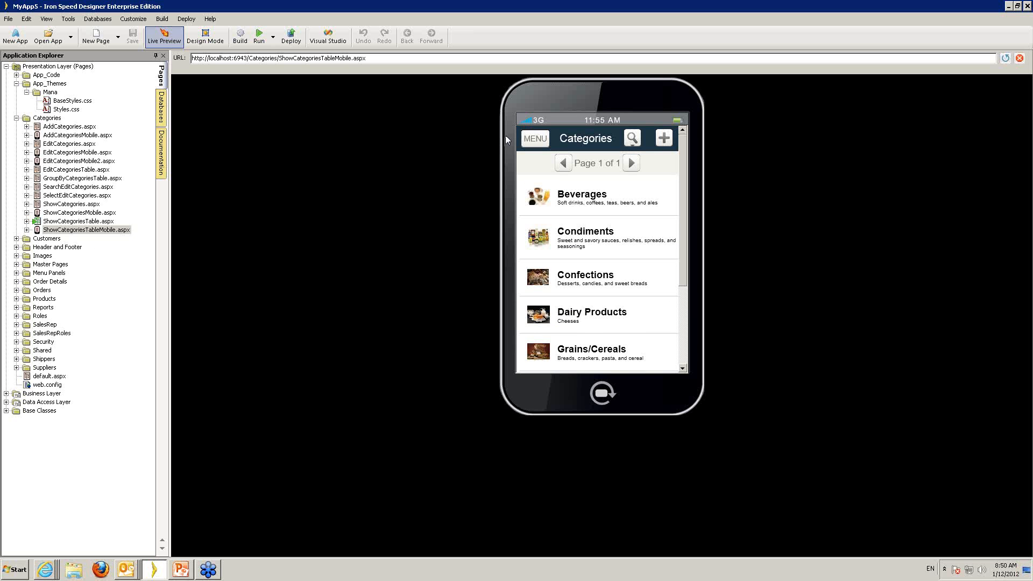
# Go from the categories list to the mobile start menu and look through its entries
pyautogui.click(535, 139)
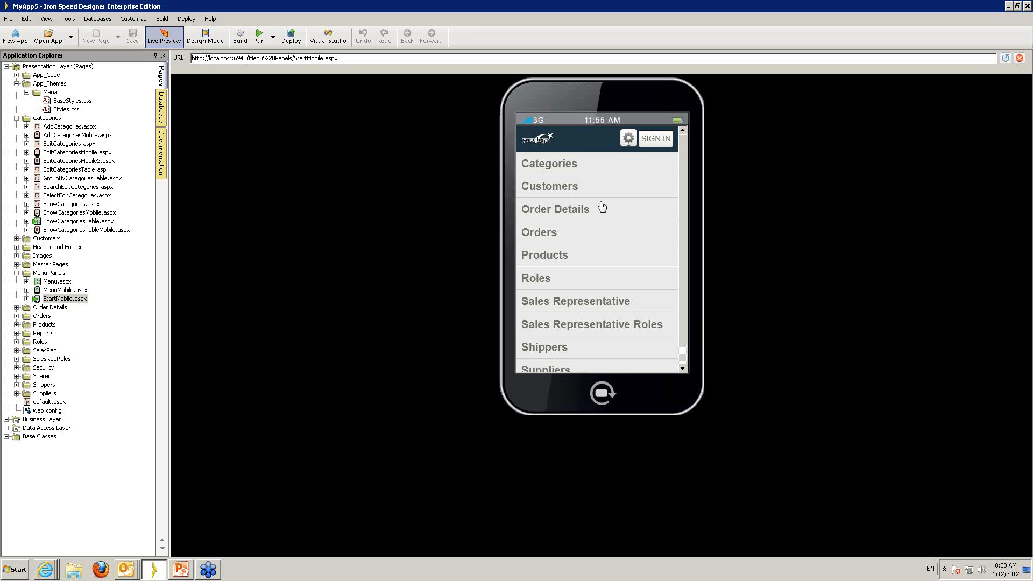
pyautogui.scroll(-1, 598, 206)
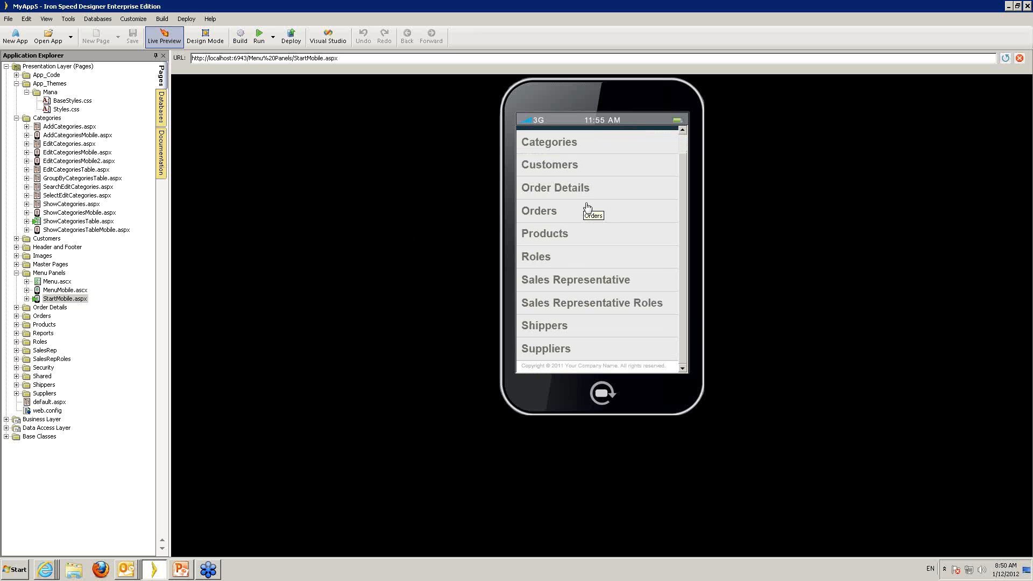
pyautogui.scroll(1, 605, 210)
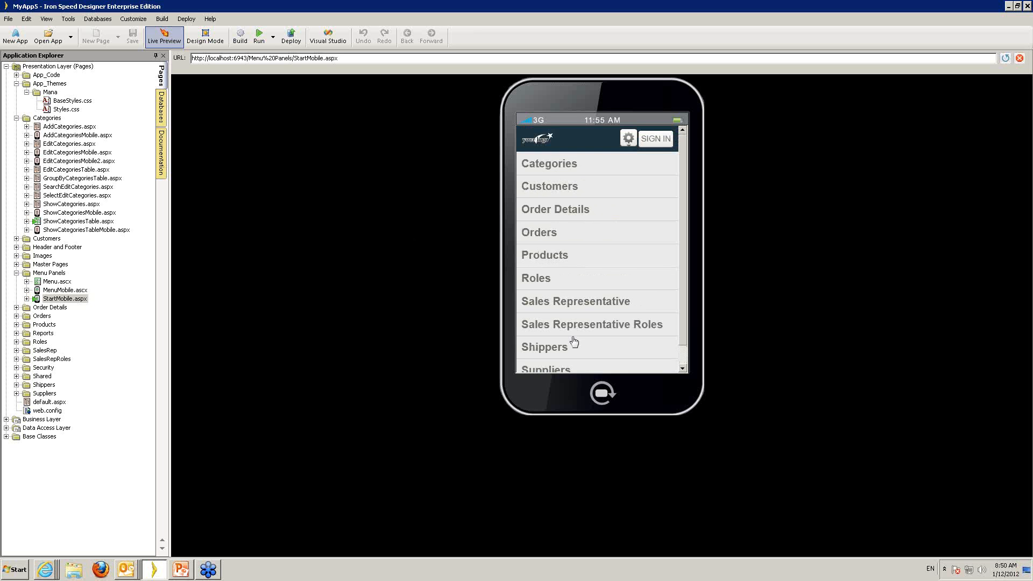
pyautogui.scroll(-1, 573, 339)
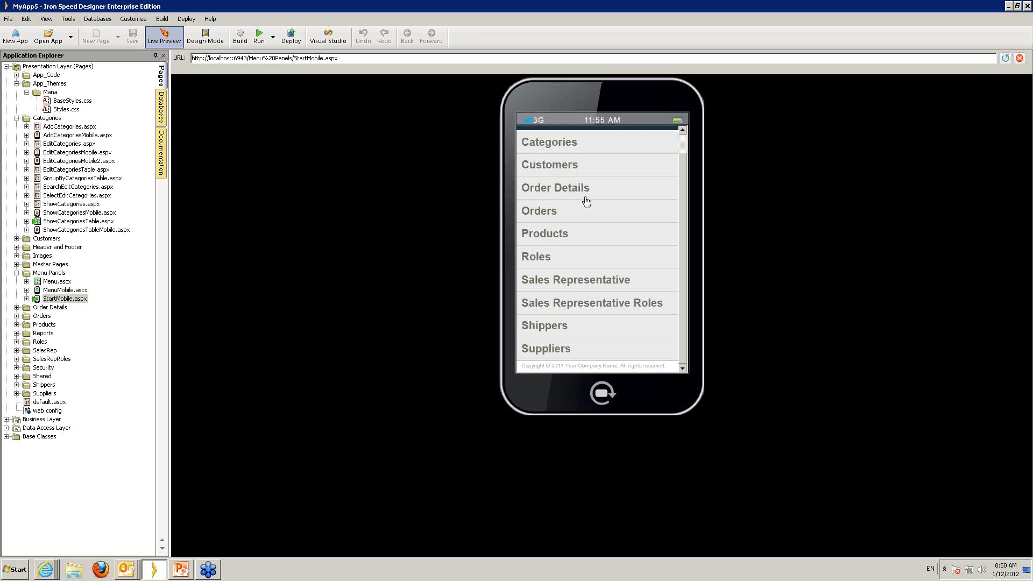
pyautogui.scroll(1, 636, 211)
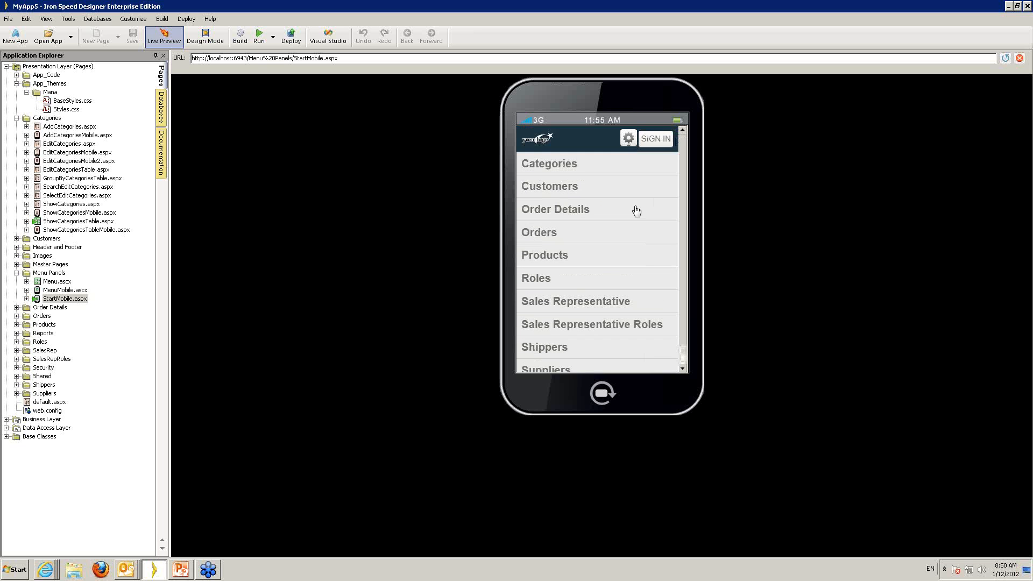
# Visit Categories from the mobile start menu and return, and show and hide the menu's language selector
pyautogui.click(560, 167)
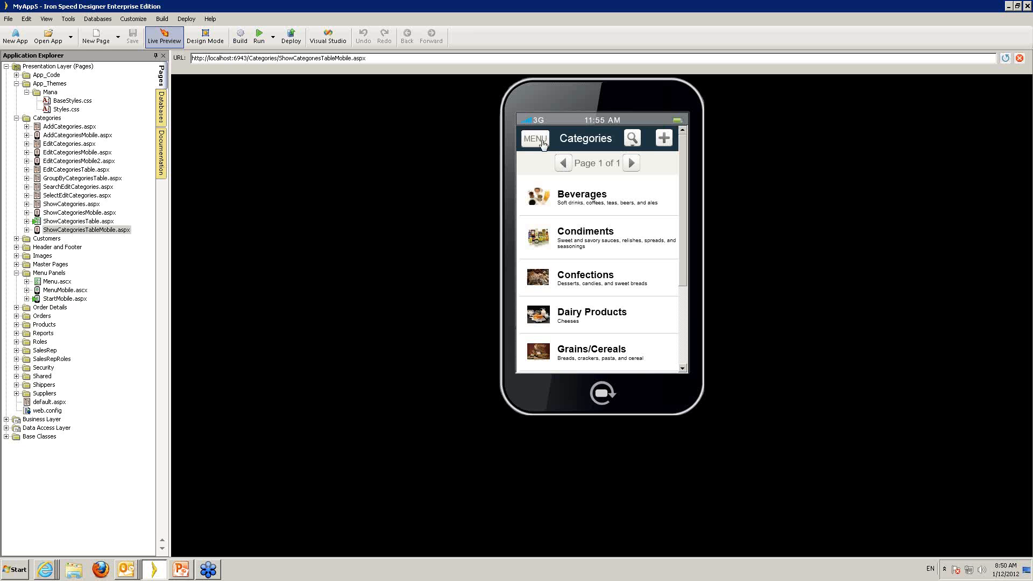
pyautogui.click(542, 141)
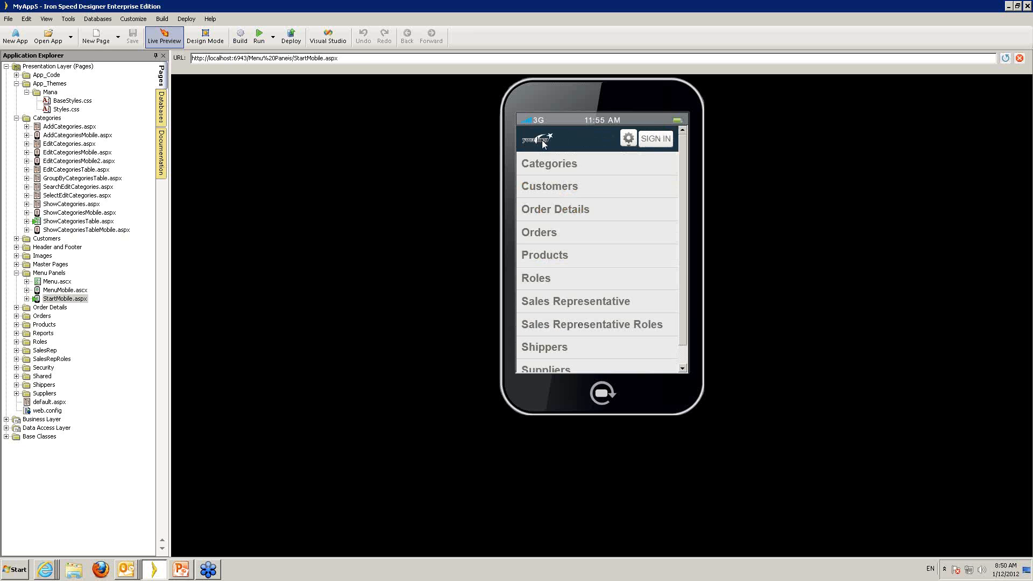
pyautogui.click(630, 142)
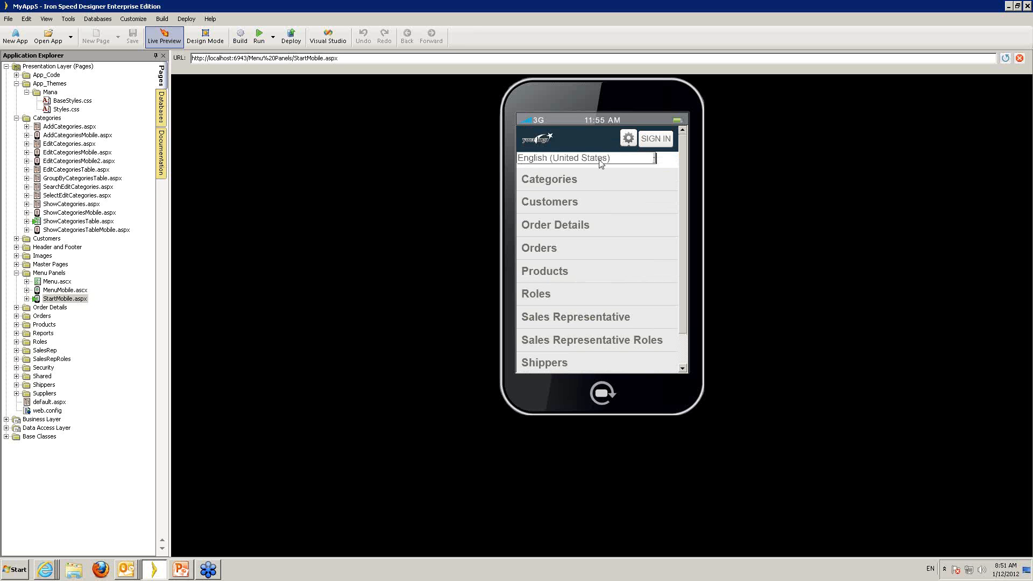
pyautogui.click(628, 138)
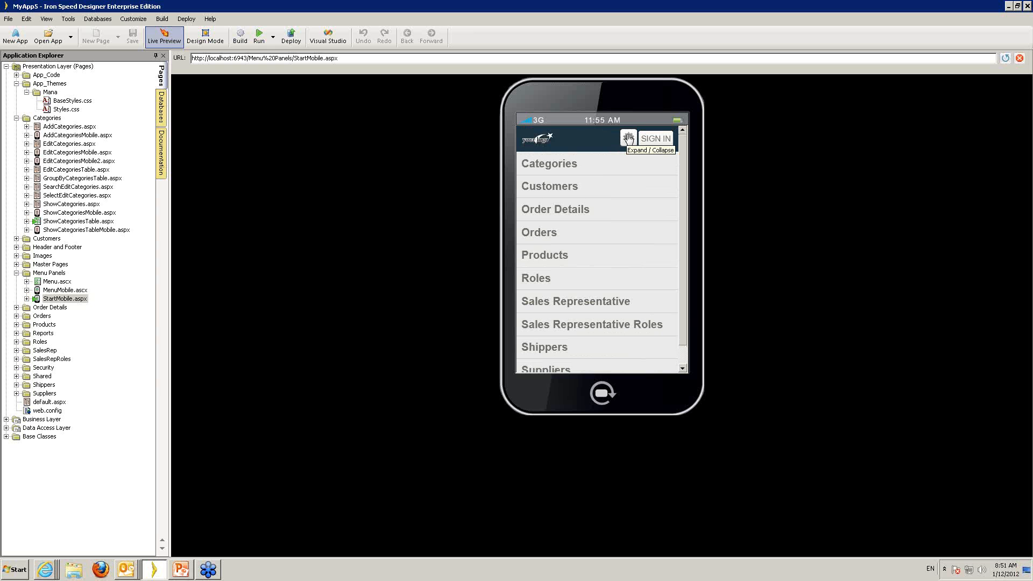
# Open the mobile Sign In page and follow its forgotten-password link
pyautogui.click(659, 141)
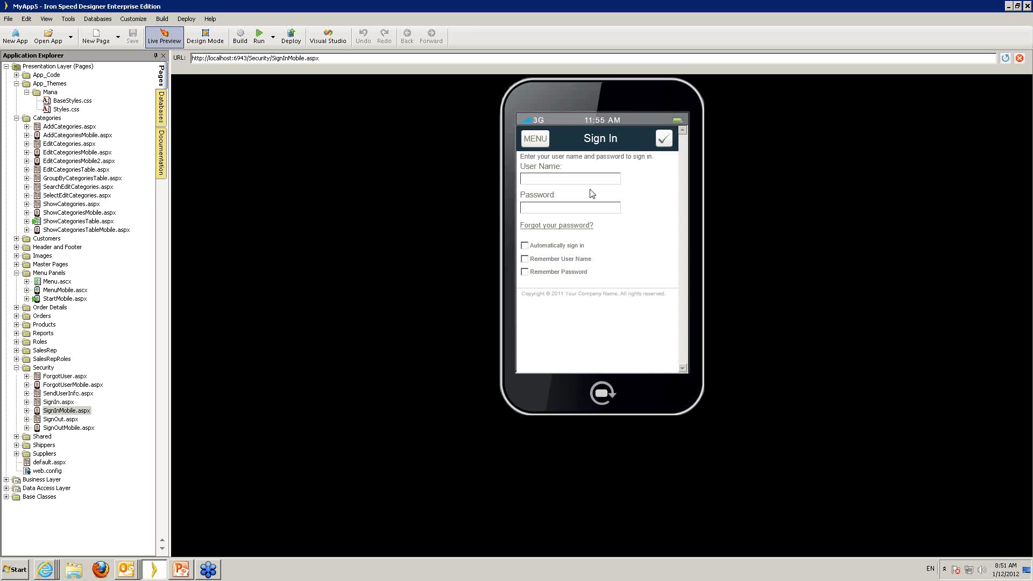
pyautogui.click(547, 226)
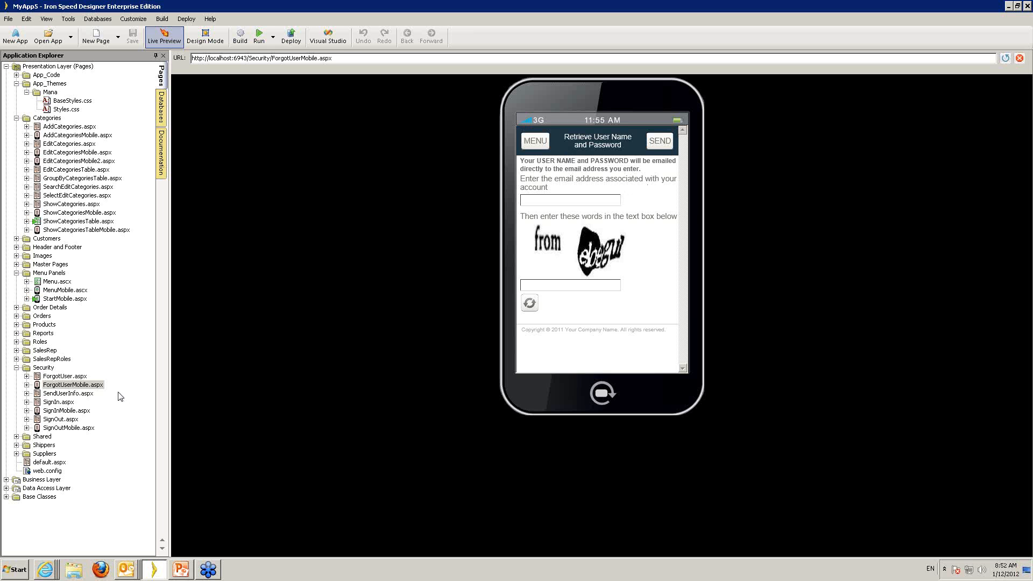
# Preview SendUserInfo.aspx, ForgotUserMobile.aspx and SignOutMobile.aspx from the Security folder
pyautogui.click(59, 394)
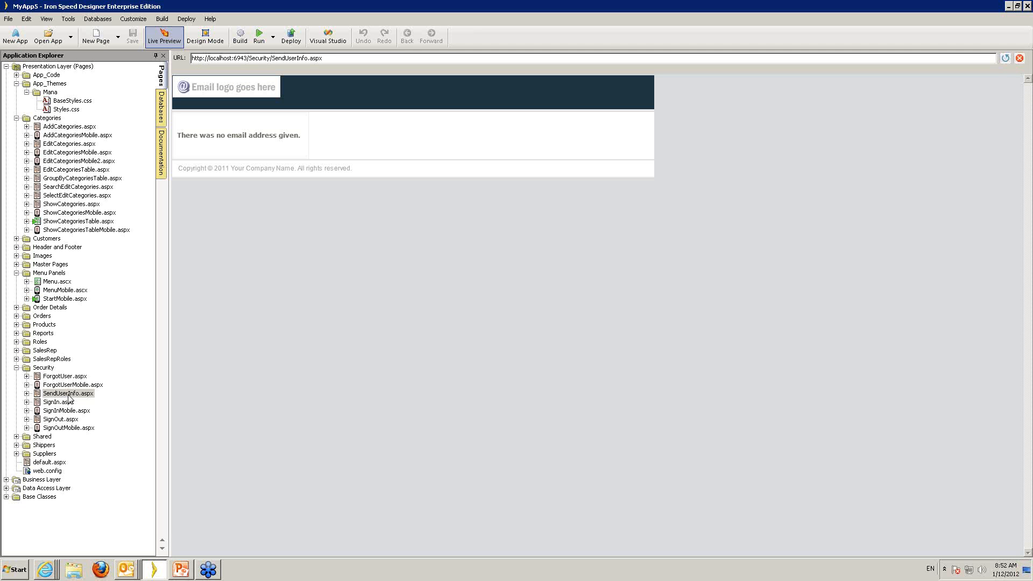
pyautogui.click(70, 385)
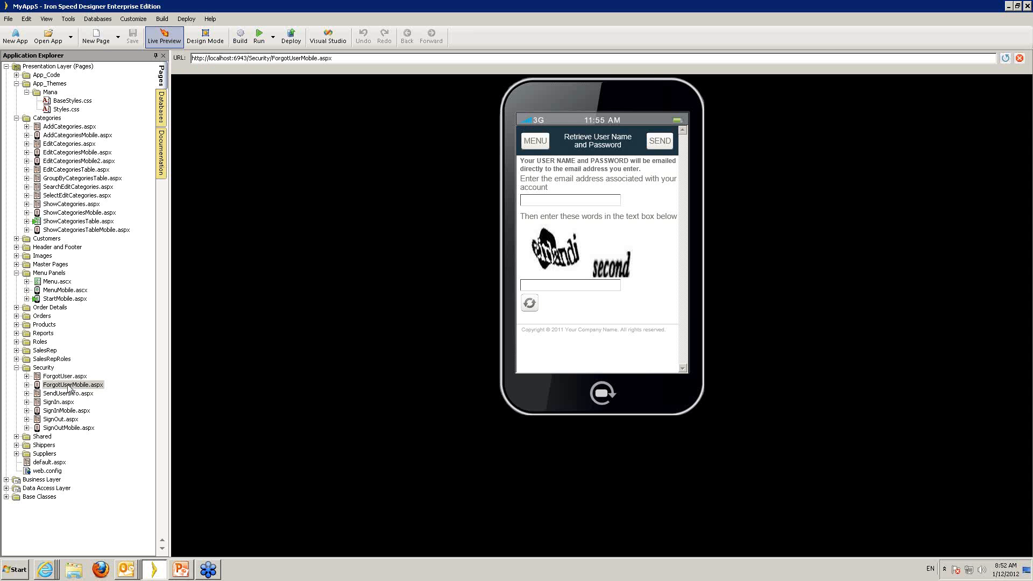
pyautogui.click(62, 429)
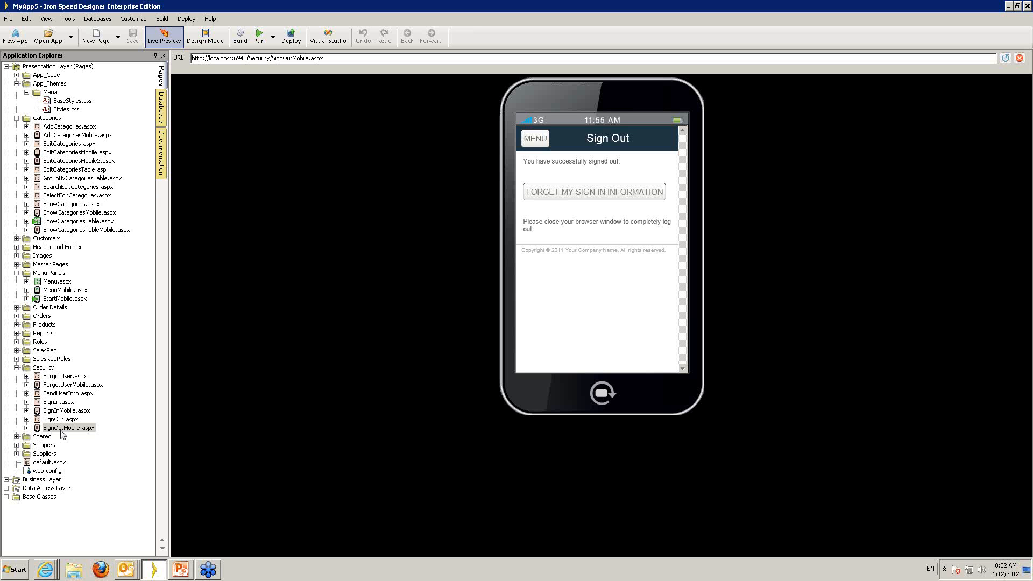
# Preview StartMobile.aspx from the Menu Panels folder and view the start-page commands available for it
pyautogui.click(75, 299)
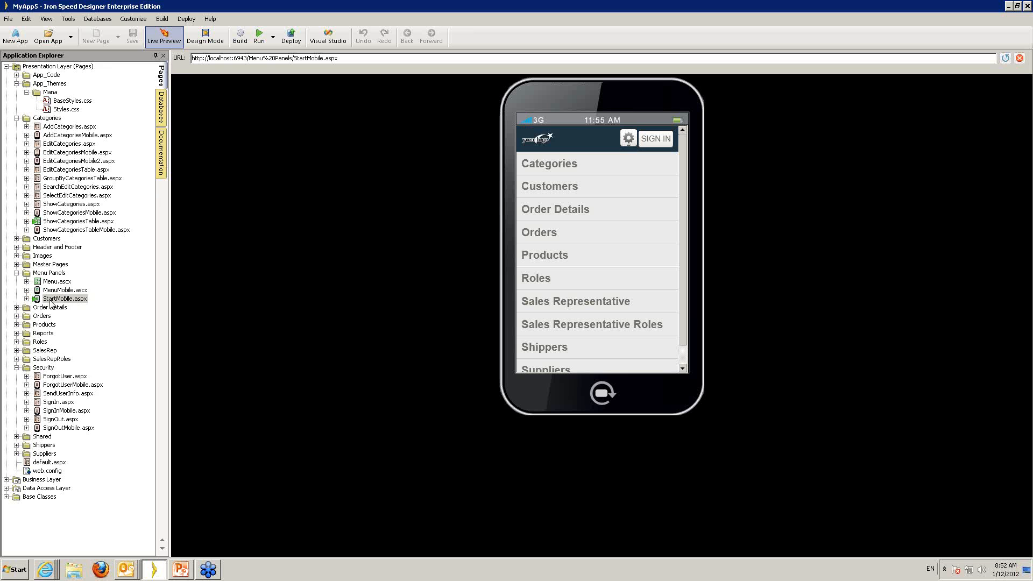
pyautogui.rightClick(50, 300)
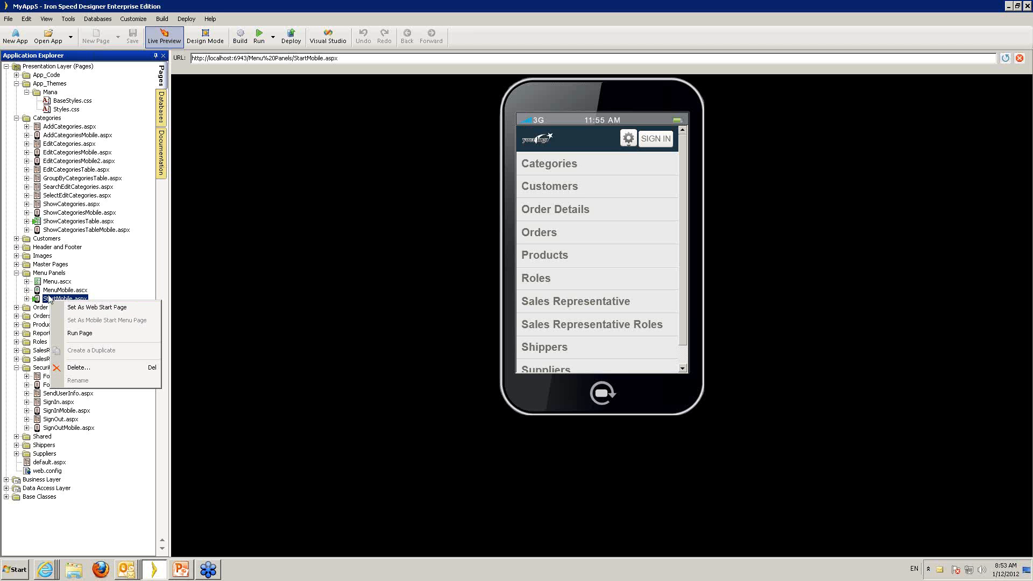
pyautogui.click(48, 300)
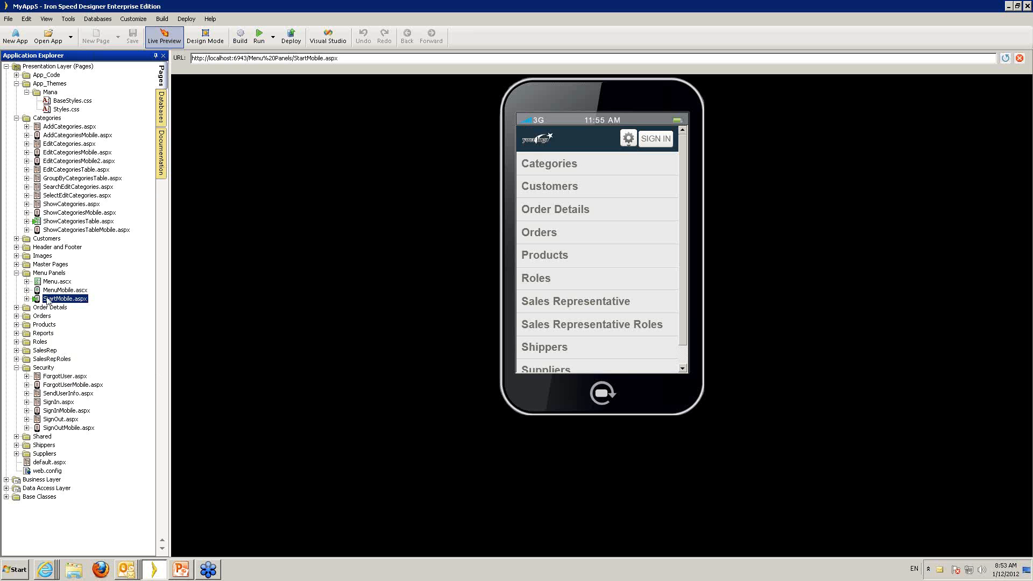
# Preview the MenuMobile.ascx and Menu.ascx menu panels, and view the submenus of the web menu
pyautogui.click(67, 291)
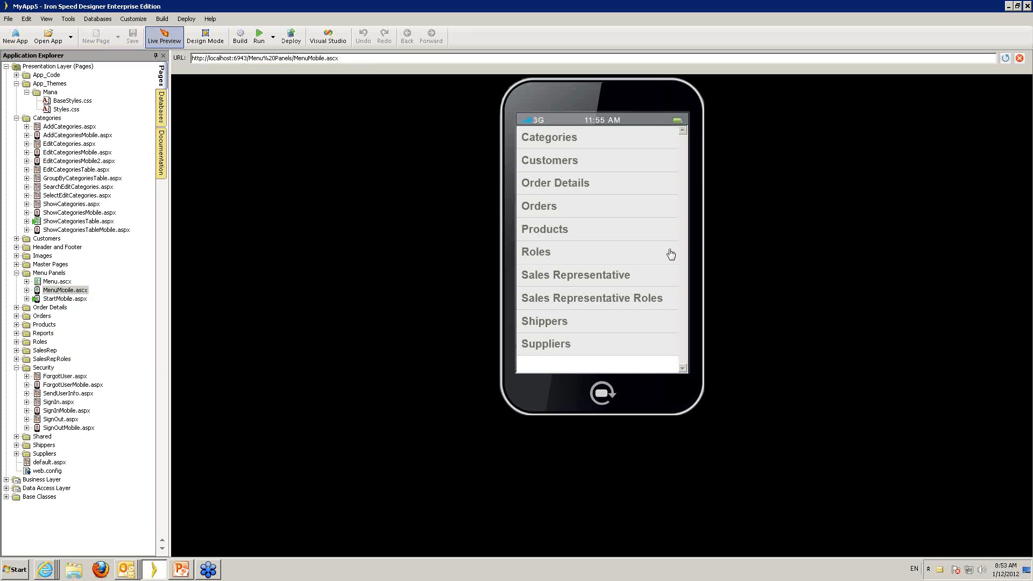
pyautogui.click(57, 282)
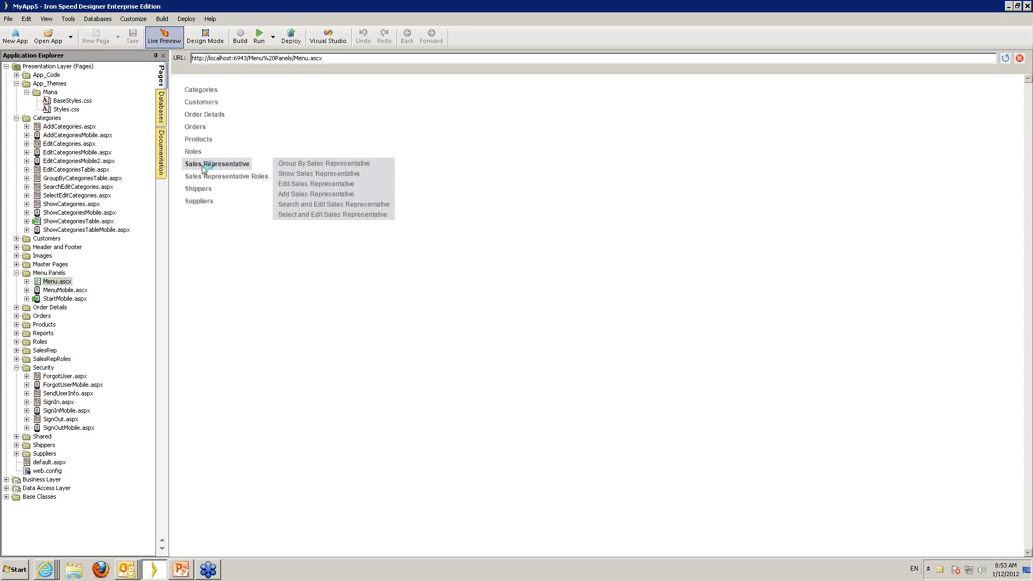
pyautogui.moveTo(261, 103)
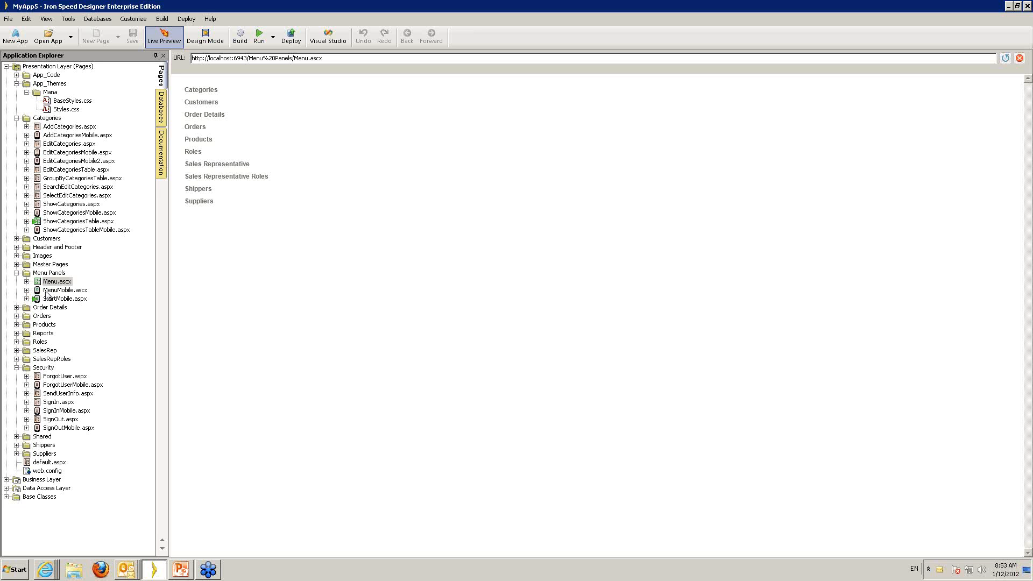
# Preview FooterMobile.ascx and HeaderMobile.ascx from the Header and Footer folder
pyautogui.click(16, 247)
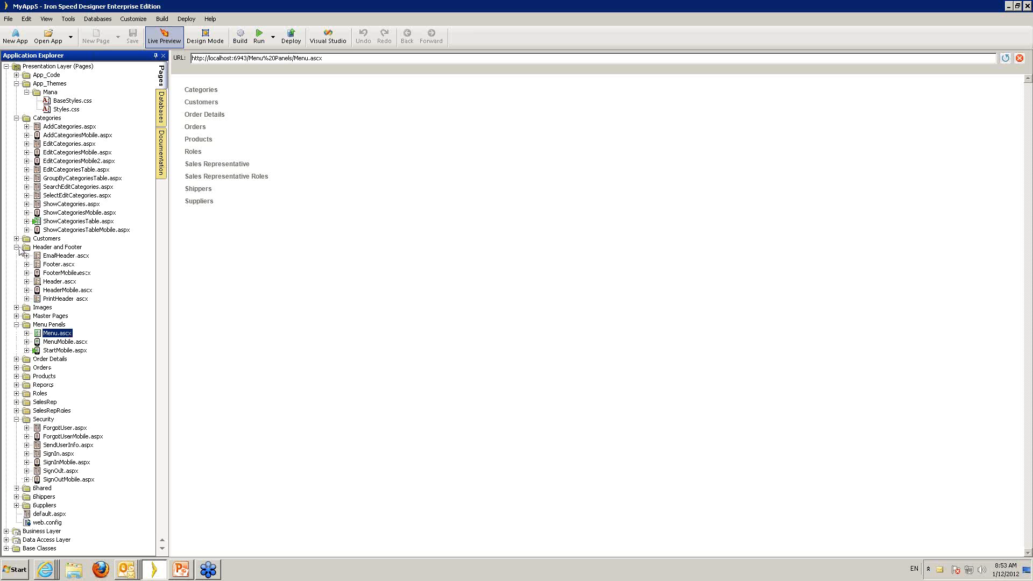
pyautogui.click(56, 273)
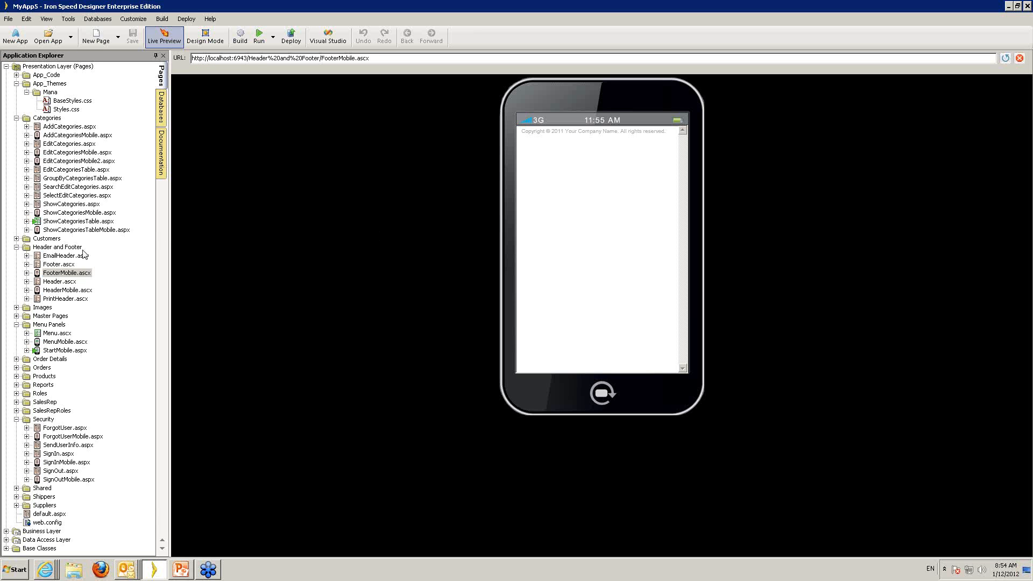
pyautogui.click(61, 291)
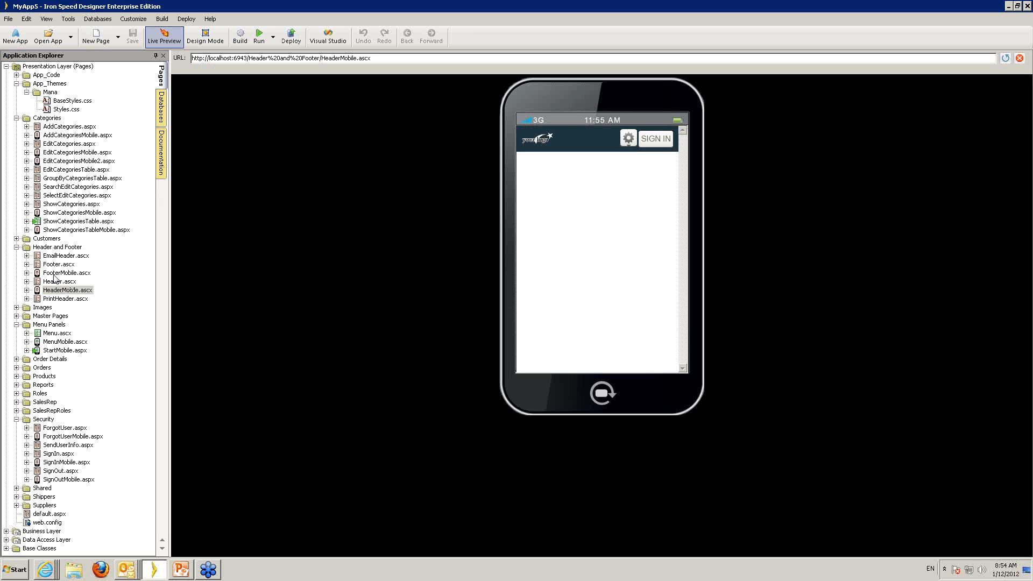
pyautogui.click(17, 247)
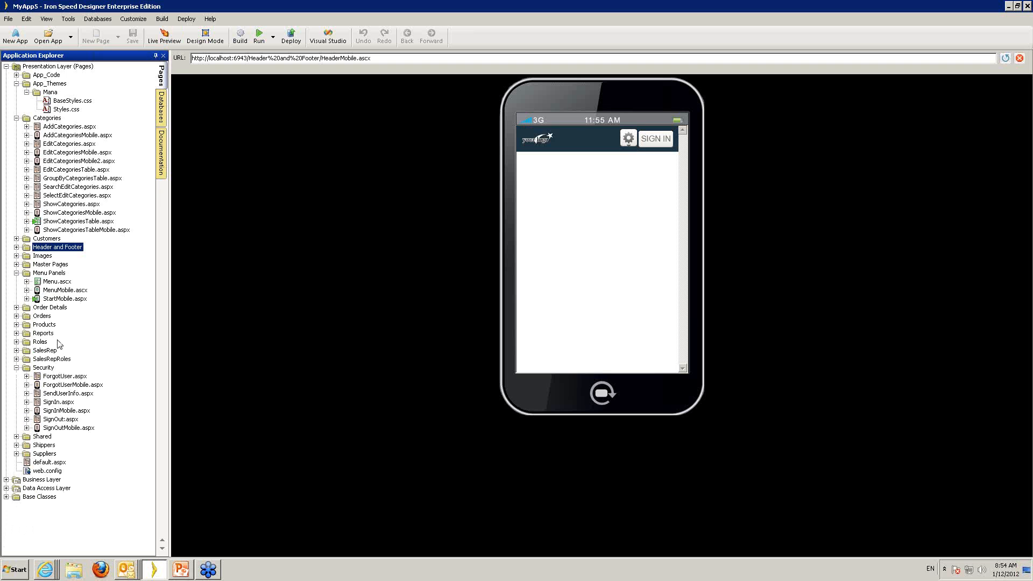
# Preview Mobile.master and BlankMobile.master from the Master Pages folder, and view the commands available for Mobile.master
pyautogui.click(17, 264)
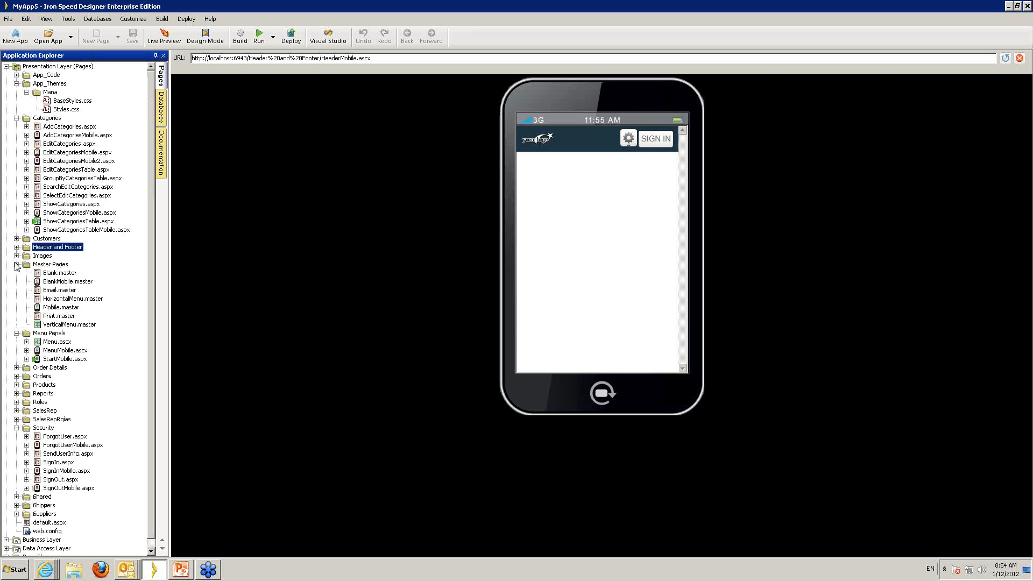
pyautogui.click(54, 310)
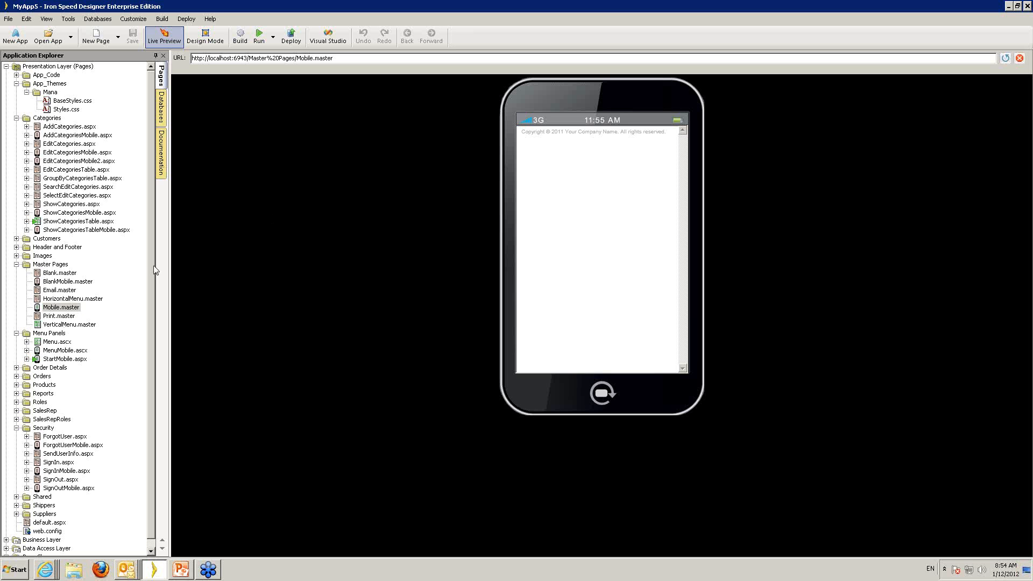
pyautogui.click(66, 283)
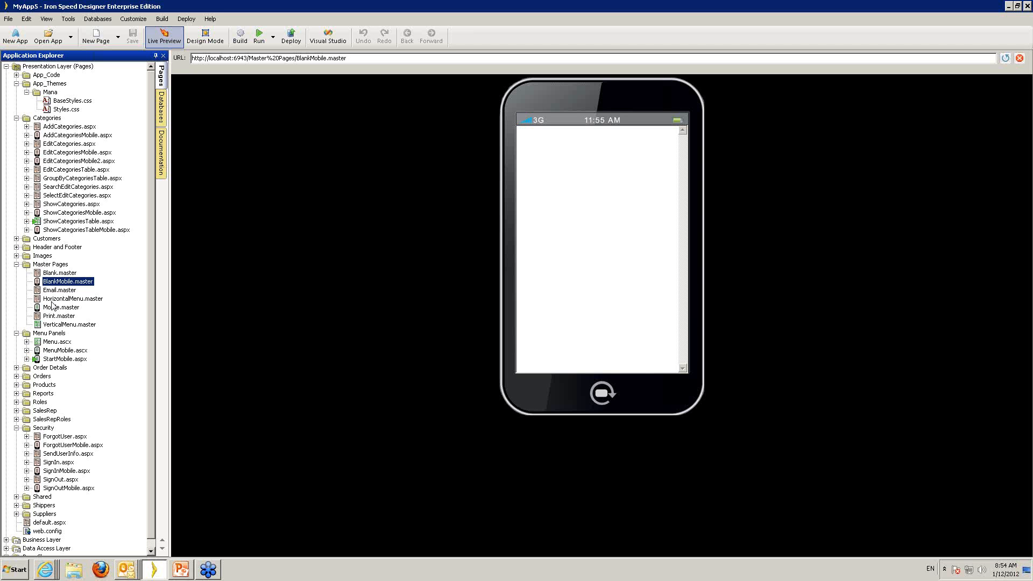
pyautogui.rightClick(54, 310)
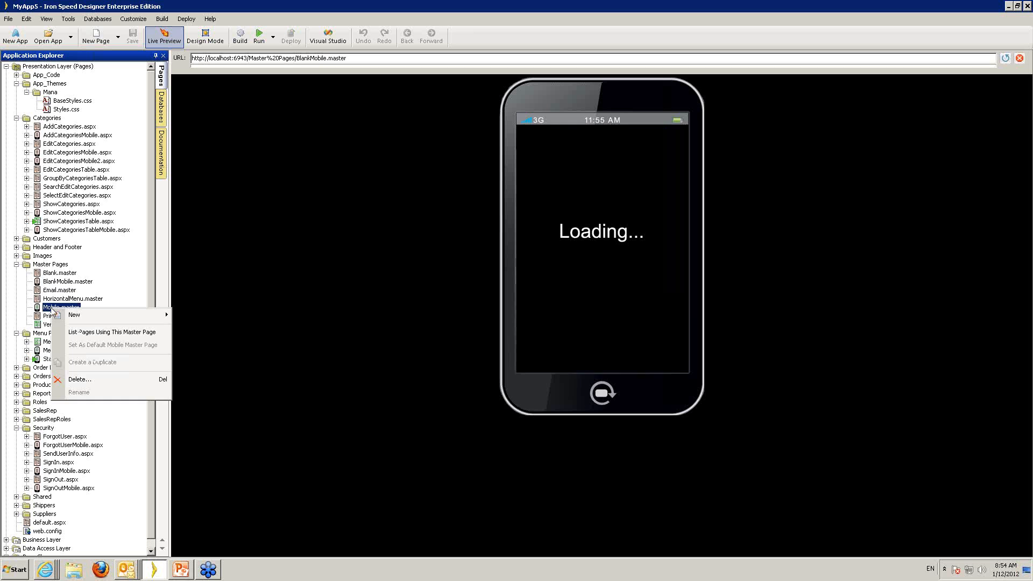
pyautogui.click(16, 264)
pyautogui.click(16, 264)
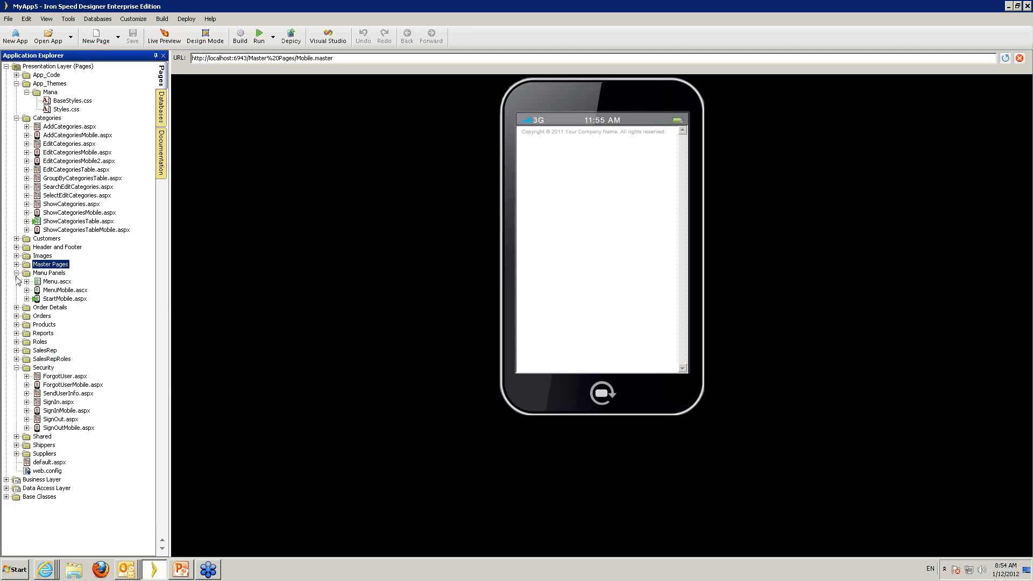
# Preview the Shared folder's ThemeButtonMobile.ascx, PaginationMobile.ascx, ForbiddenMobile.aspx and DatePaginationMobile.ascx
pyautogui.click(17, 437)
pyautogui.scroll(-3, 63, 406)
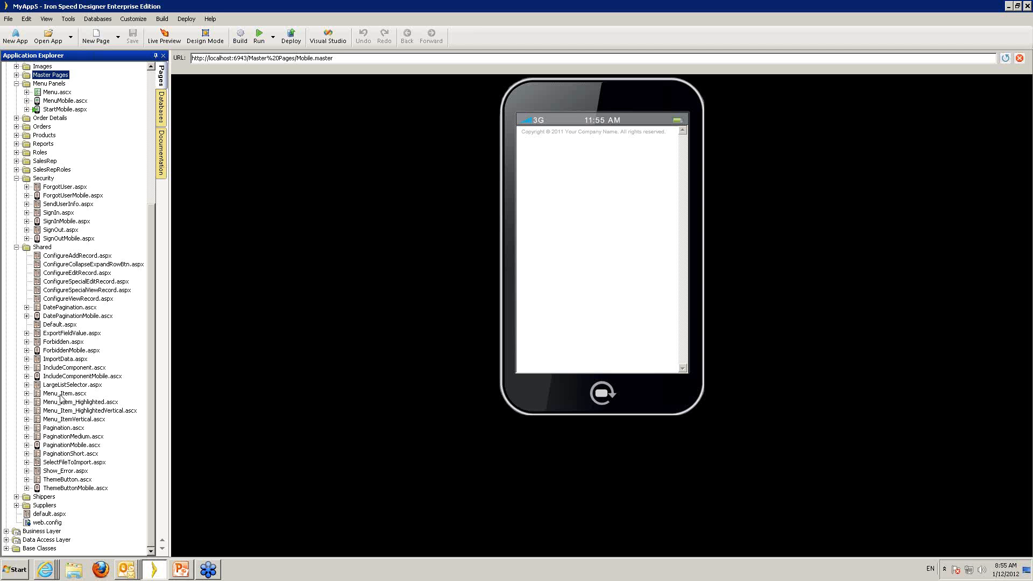
pyautogui.click(69, 488)
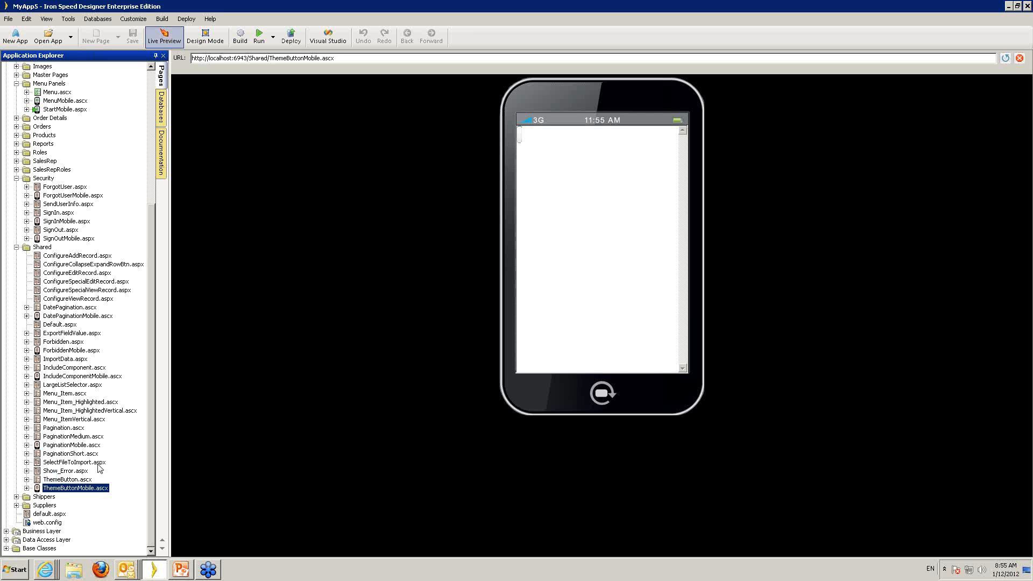
pyautogui.click(63, 446)
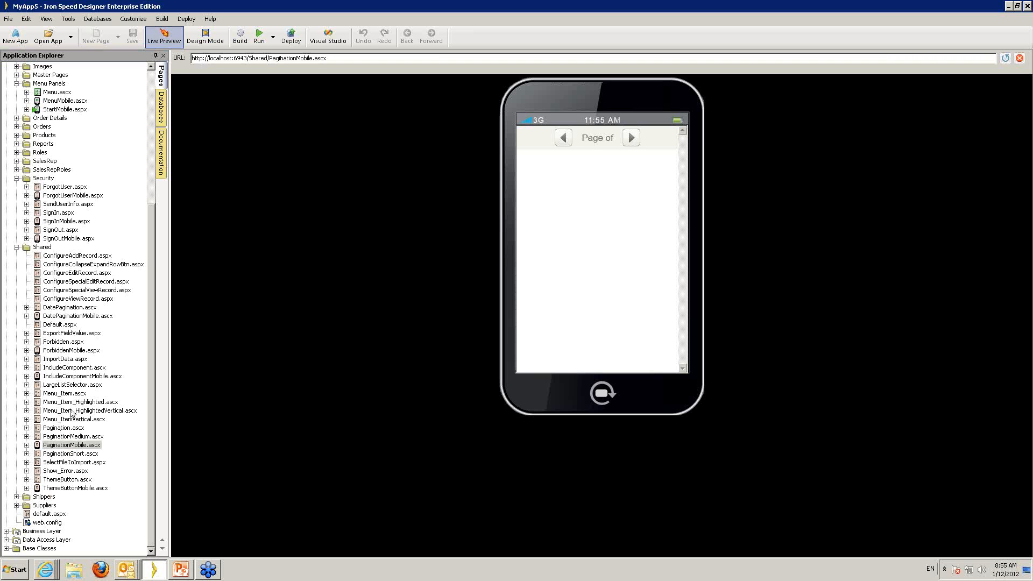
pyautogui.click(60, 351)
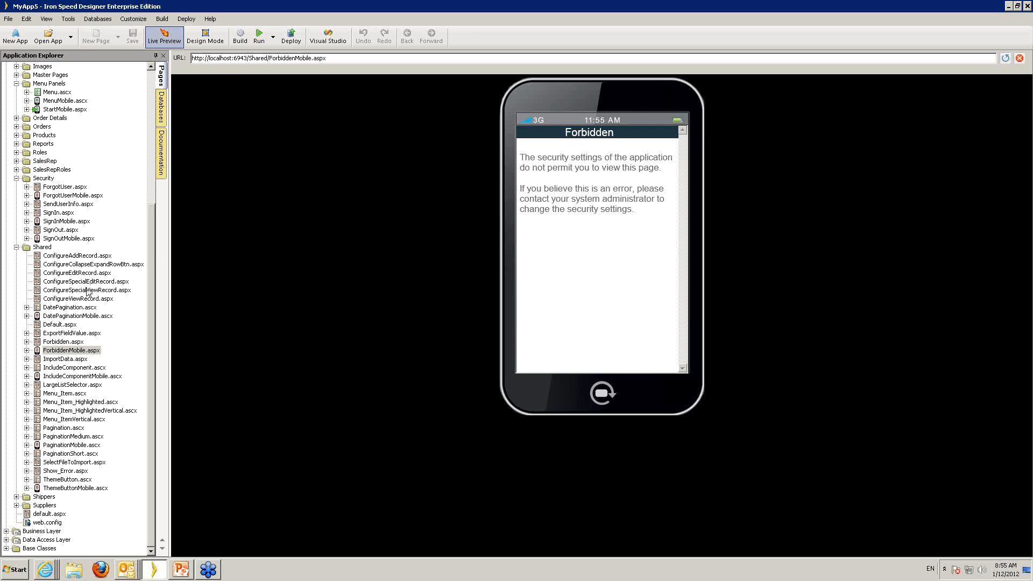
pyautogui.click(64, 317)
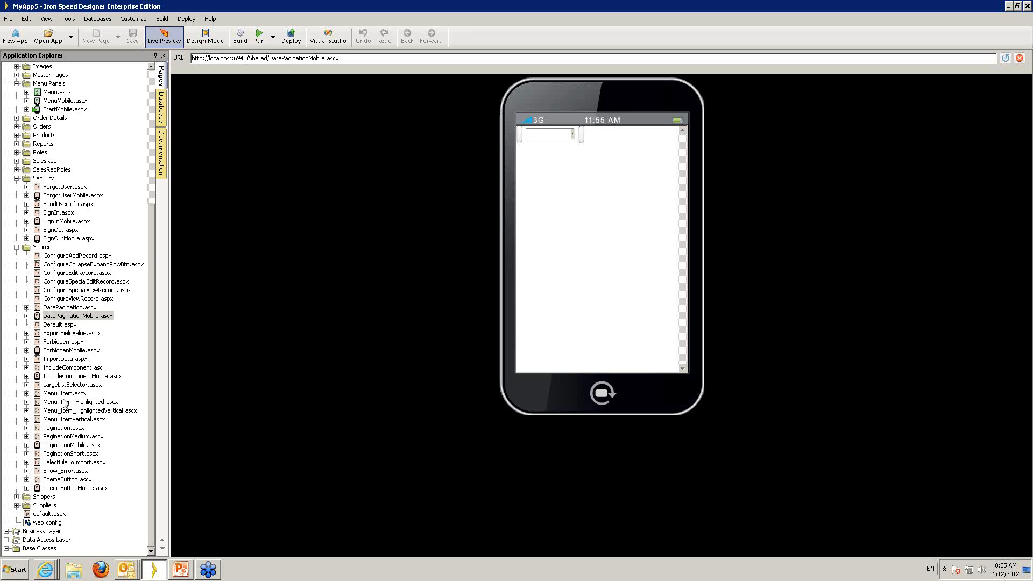
pyautogui.click(16, 247)
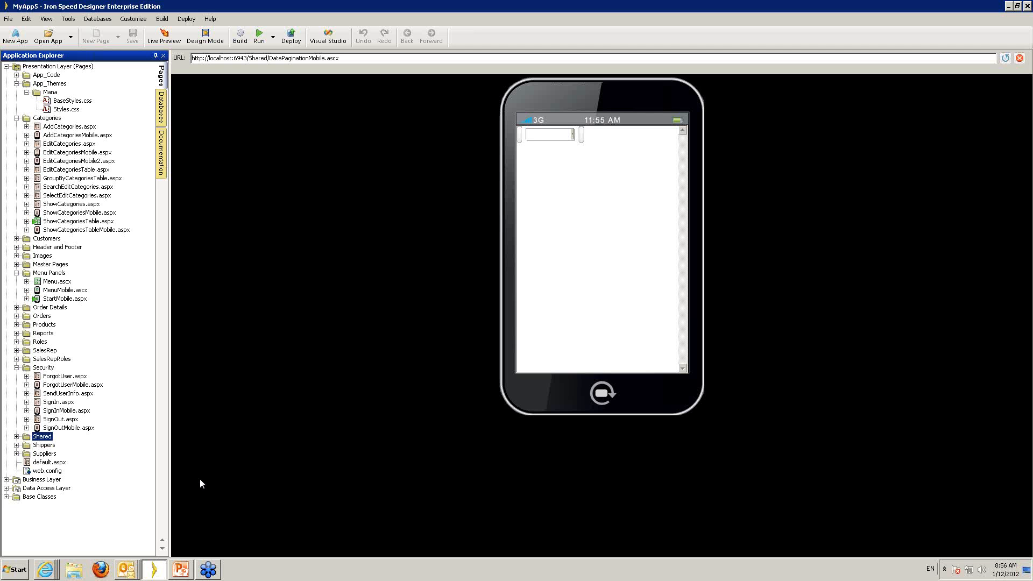
# Check the product tour slide in PowerPoint, end the slide show, and return to Iron Speed Designer
pyautogui.click(182, 573)
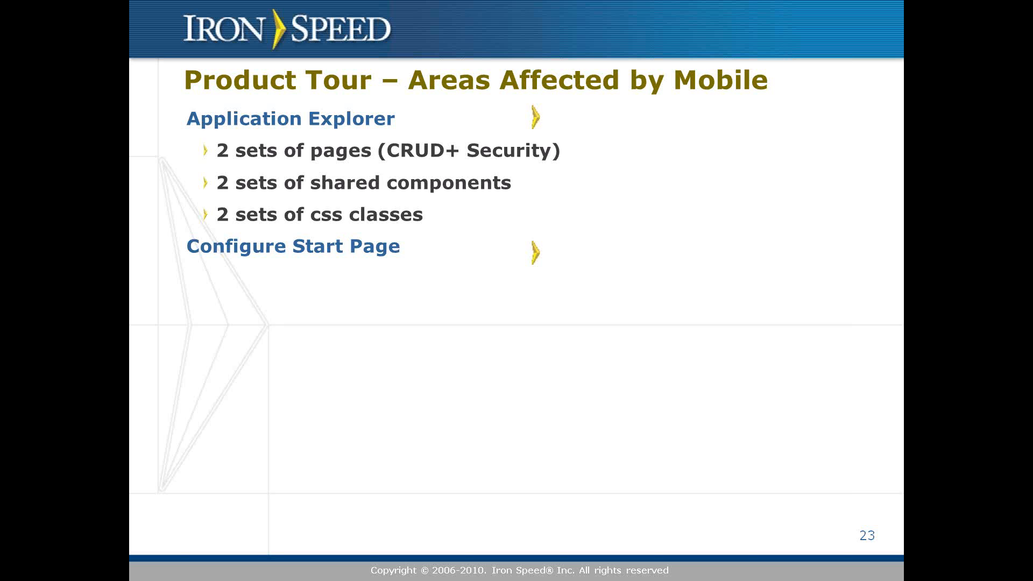
pyautogui.press('Escape')
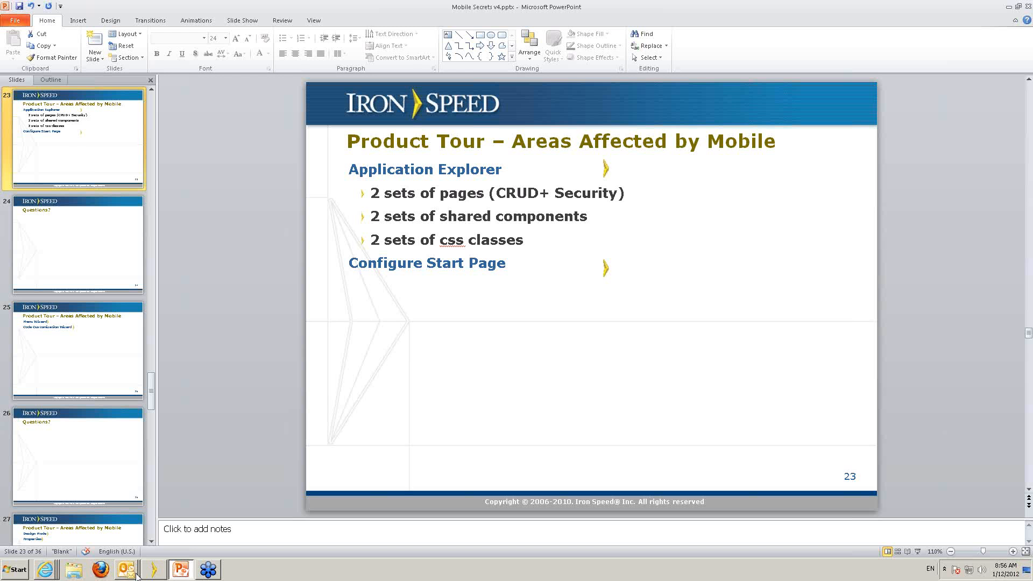
pyautogui.click(152, 573)
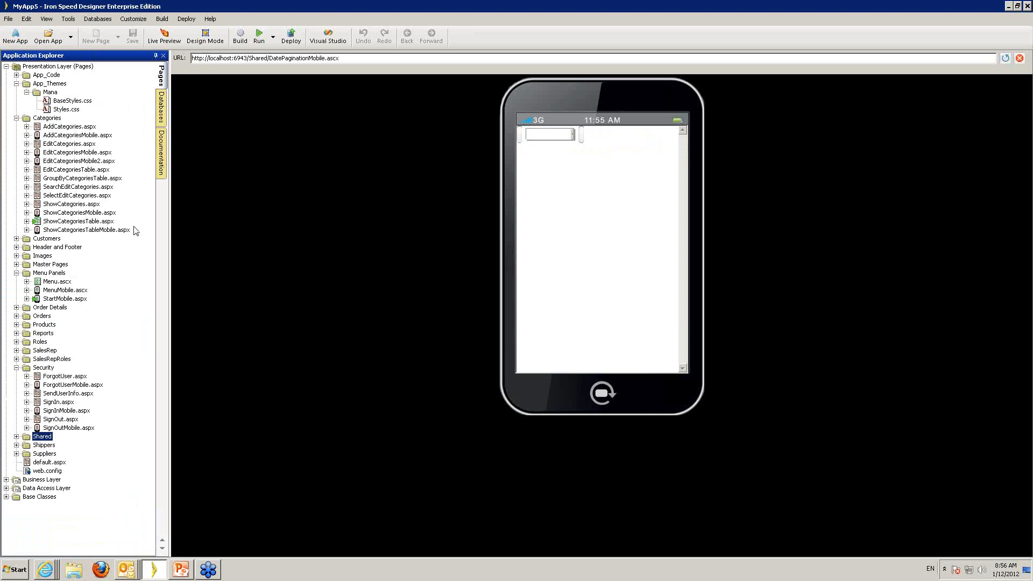
# View the start-page commands for StartMobile.aspx, then review the web and mobile special pages in Configure Start Page and cancel
pyautogui.rightClick(58, 301)
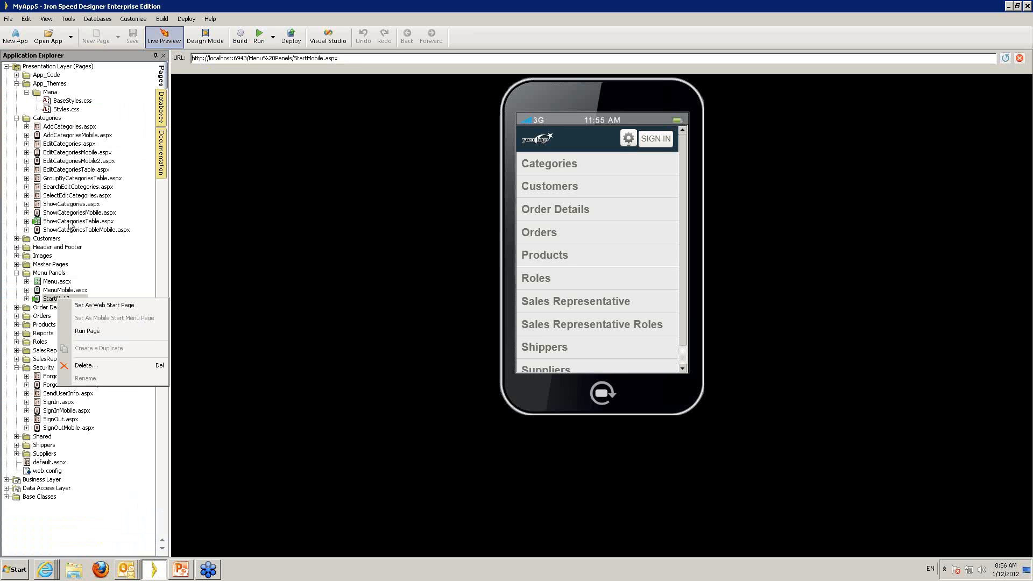
pyautogui.click(68, 19)
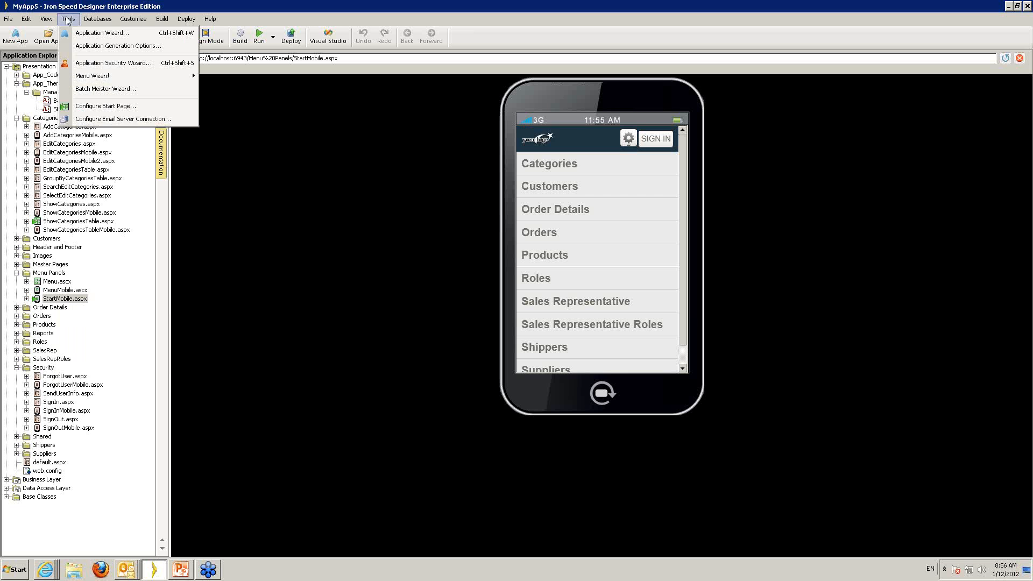
pyautogui.click(99, 106)
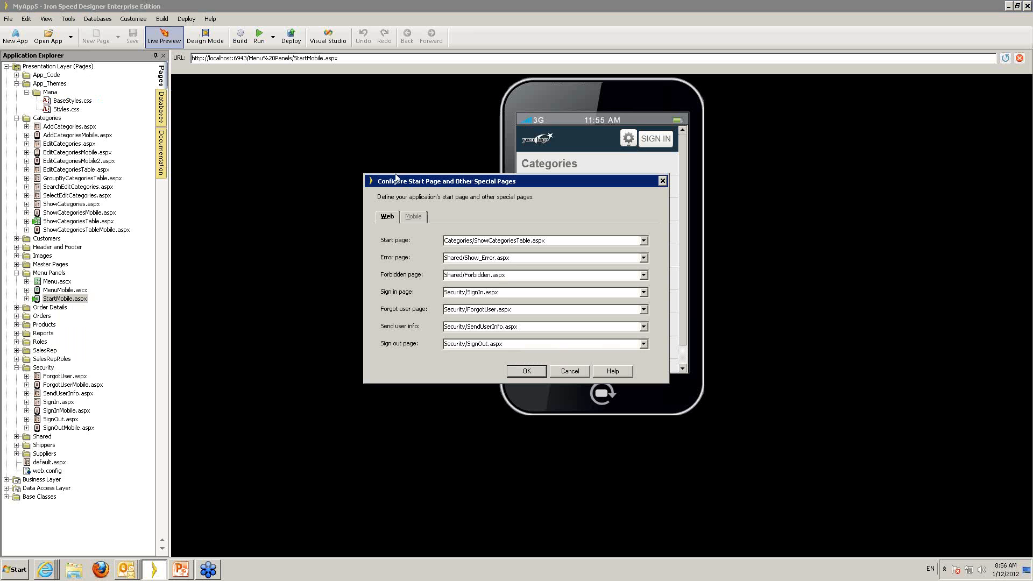
pyautogui.click(412, 217)
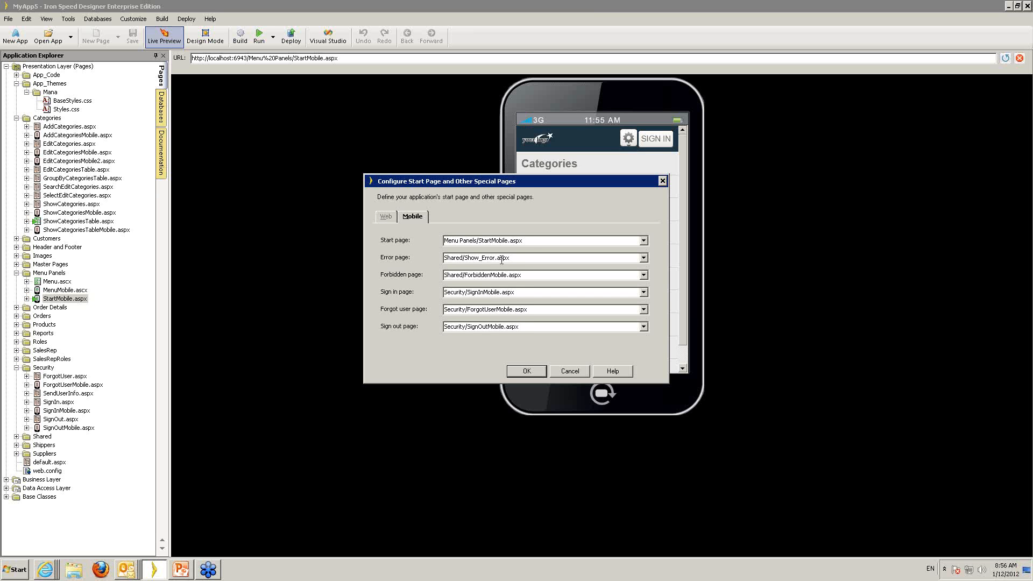
pyautogui.click(391, 215)
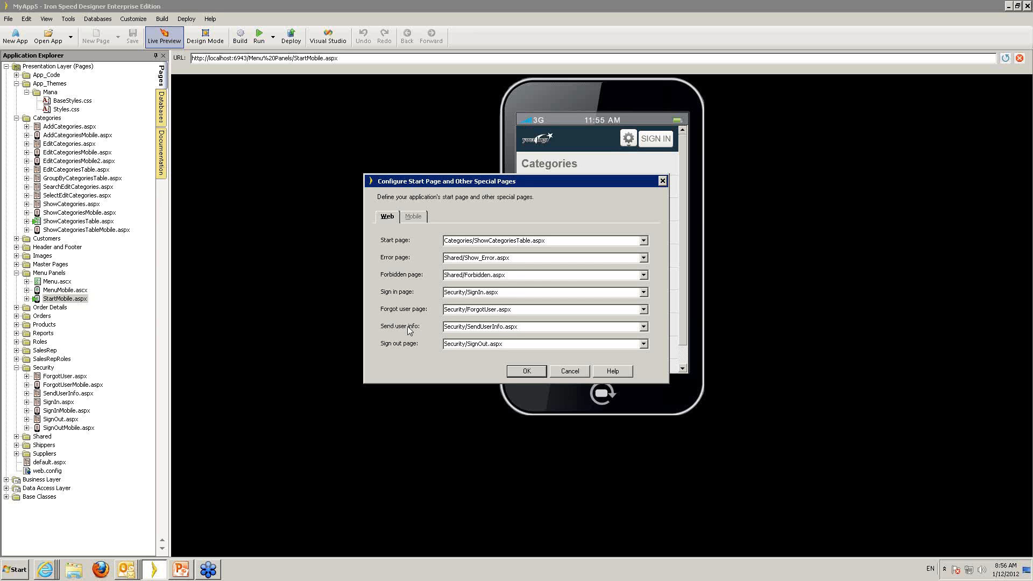
pyautogui.click(574, 371)
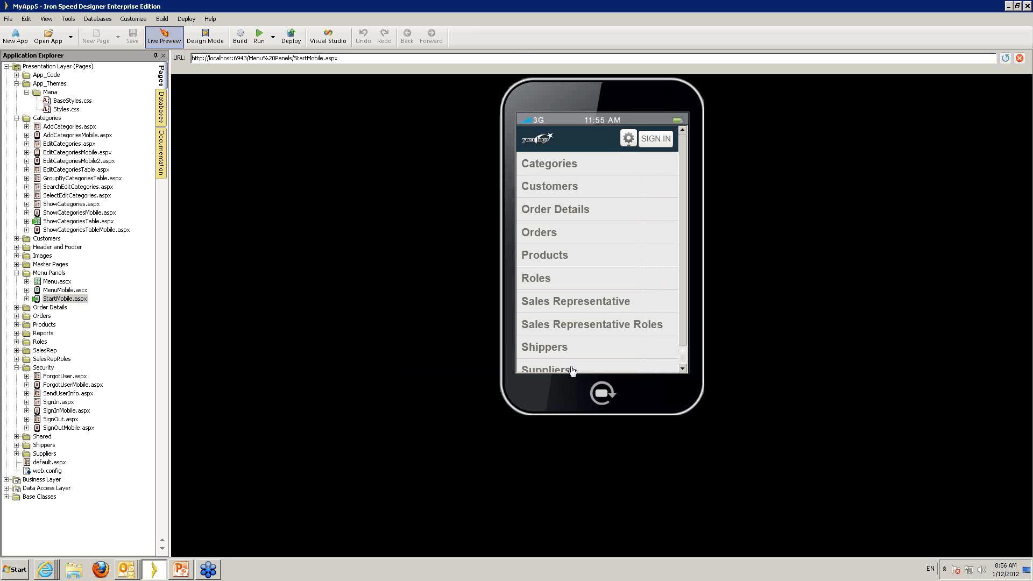
# Switch to PowerPoint, resume the slide show from slide 23, show the Menu Wizard and Code Customization Wizard slide, and end the show
pyautogui.click(185, 573)
pyautogui.hotkey('shift', 'F5')
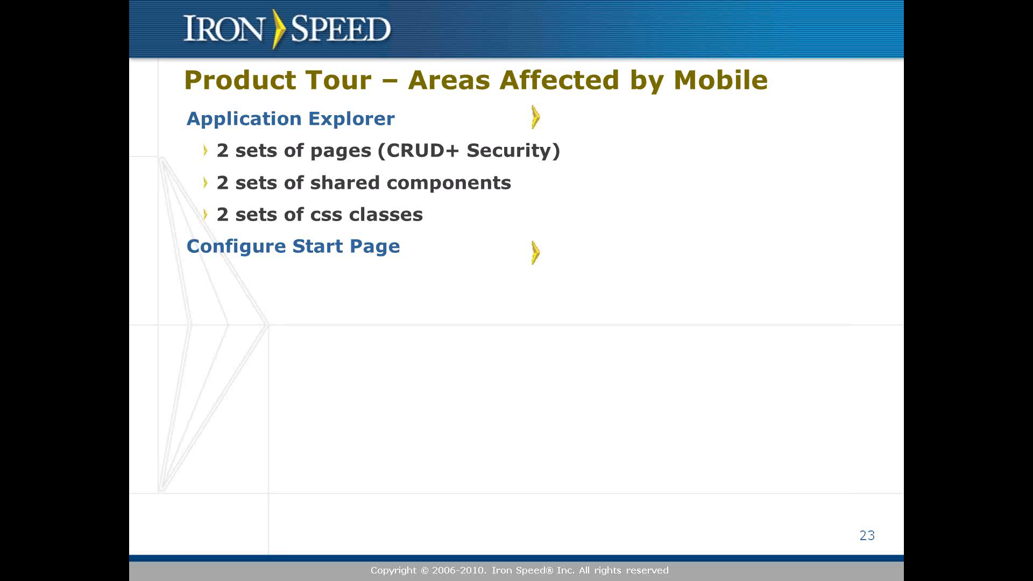
pyautogui.press('Right')
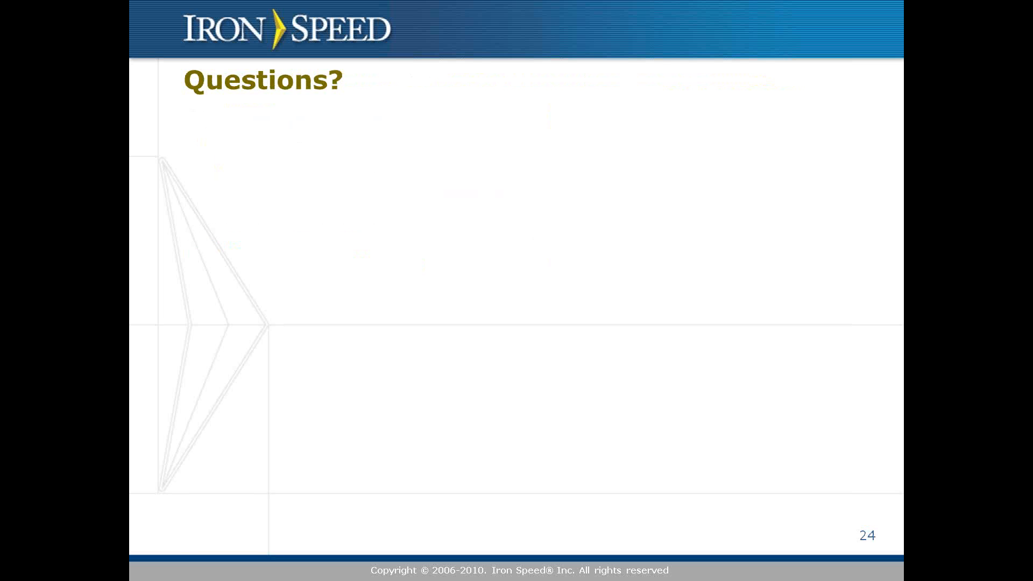
pyautogui.press('Right')
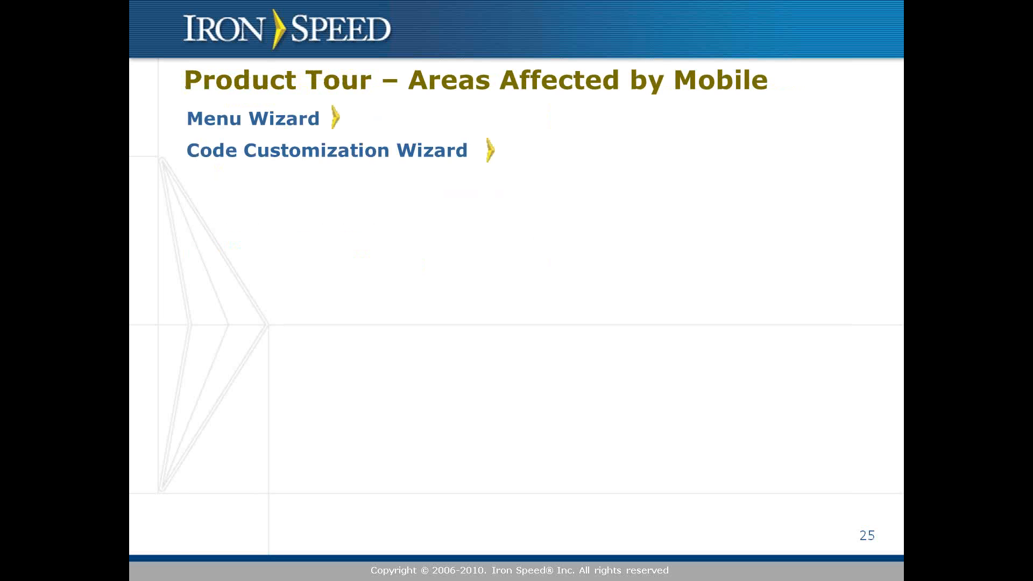
pyautogui.press('Right')
pyautogui.press('Right')
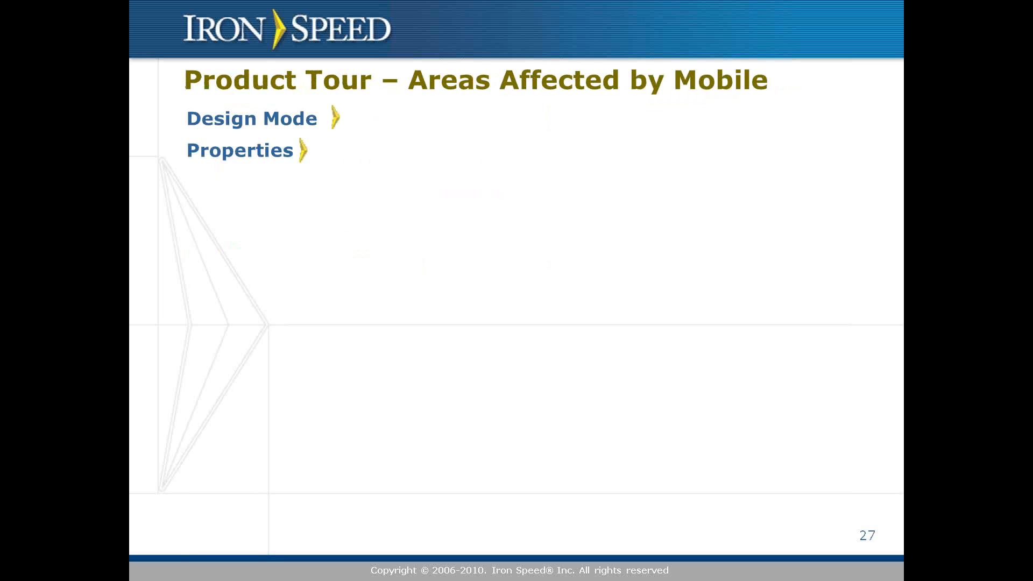
pyautogui.press('Left')
pyautogui.press('Left')
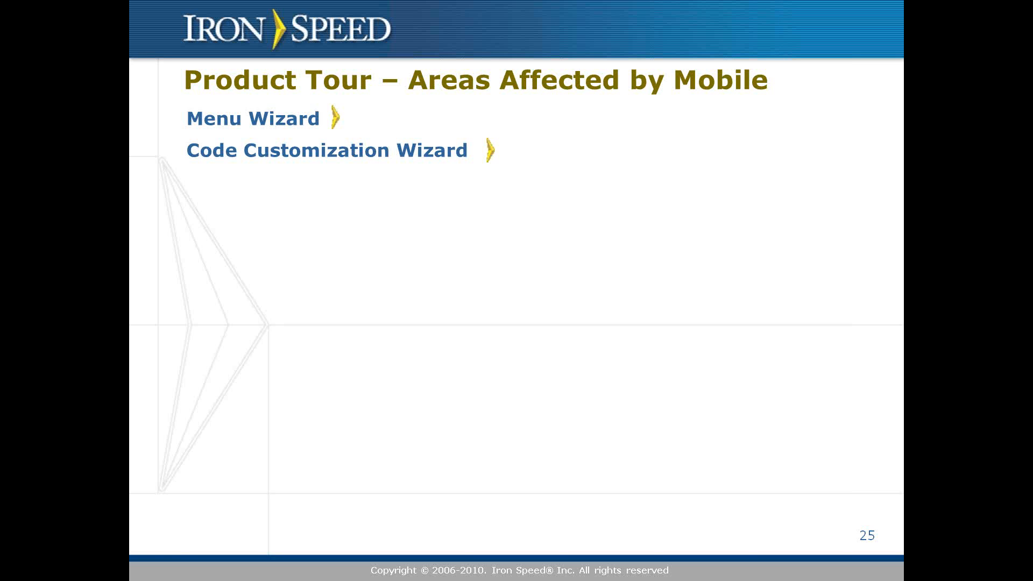
pyautogui.press('Escape')
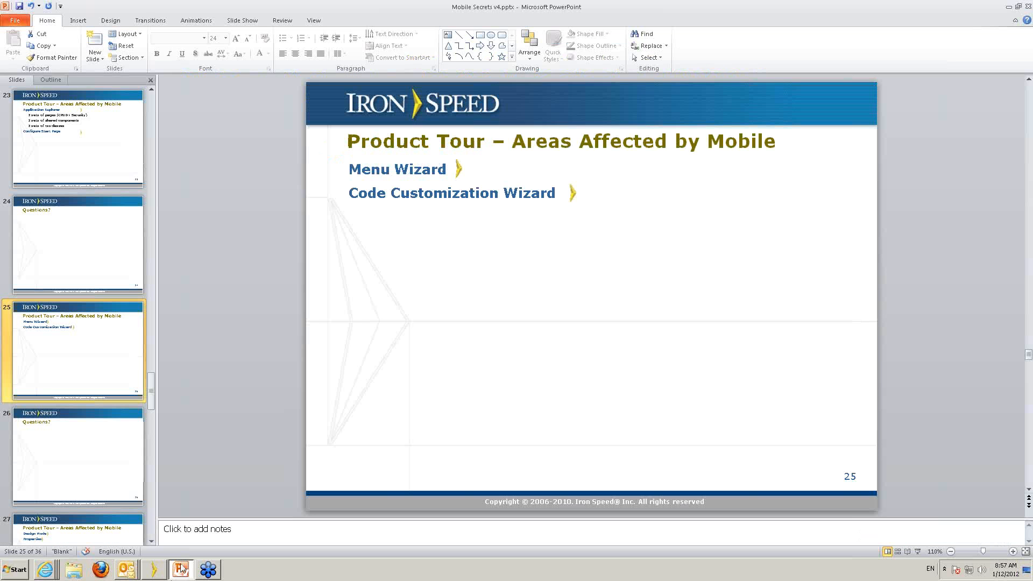
# Switch to Iron Speed Designer, open the Menu Wizard for Menu.ascx, and examine the Customers menu's subitems and properties
pyautogui.click(153, 569)
pyautogui.click(67, 19)
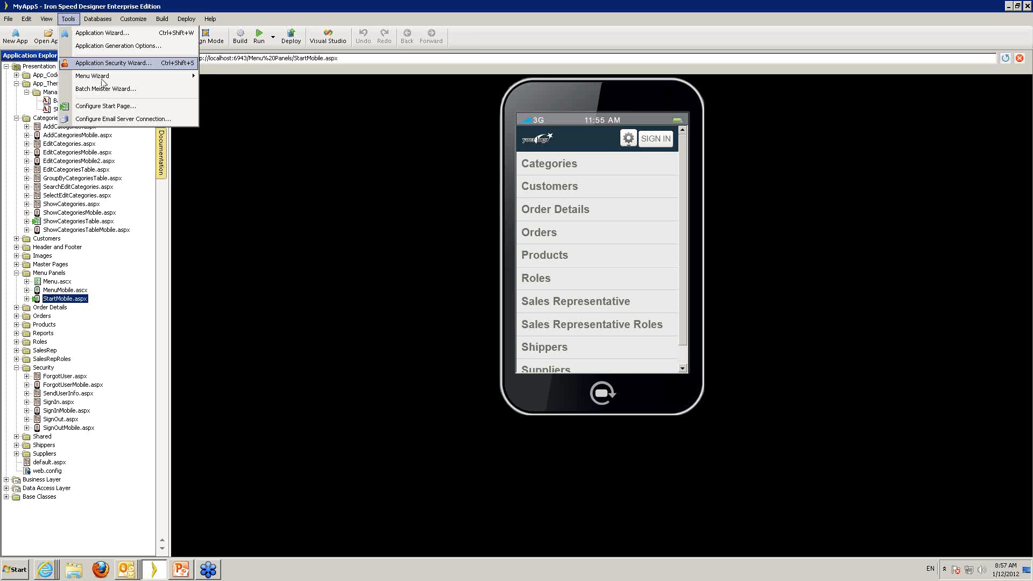
pyautogui.moveTo(107, 79)
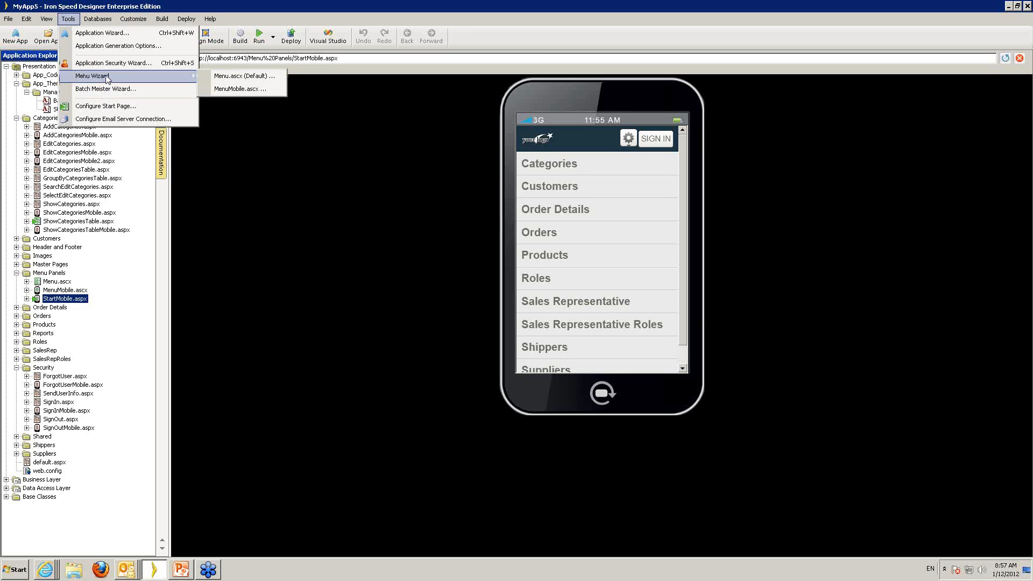
pyautogui.click(227, 77)
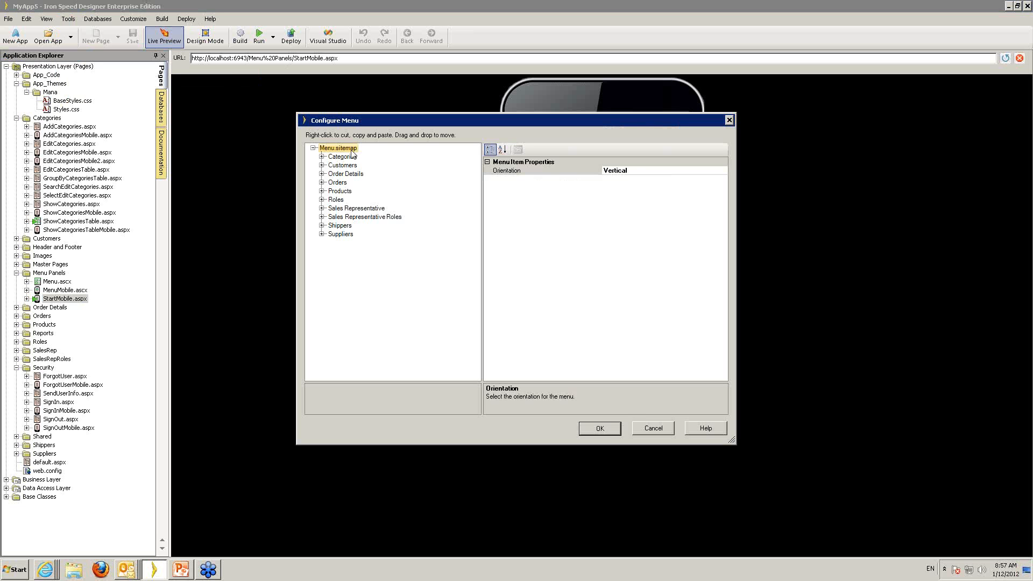
pyautogui.click(321, 165)
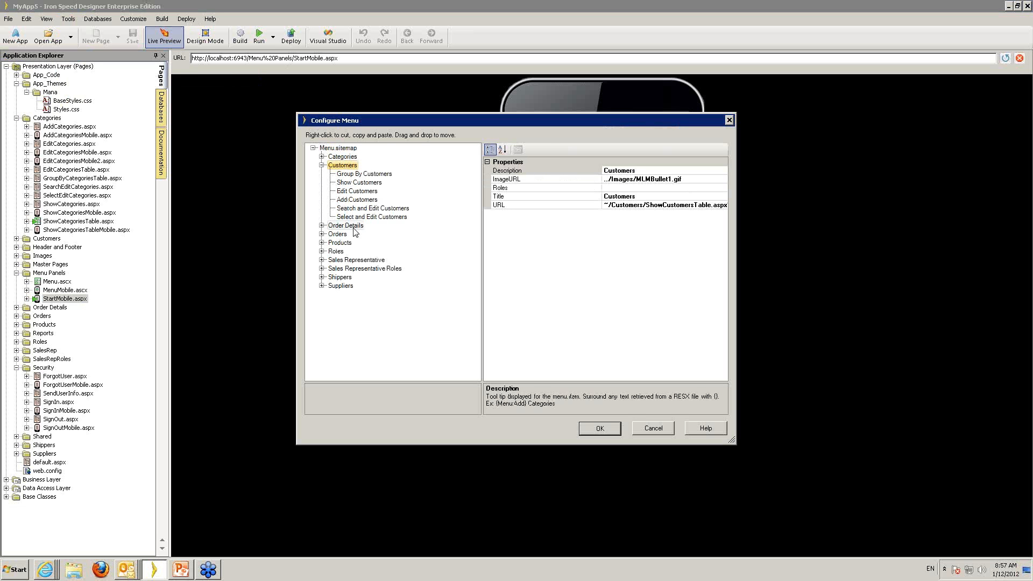
pyautogui.click(322, 166)
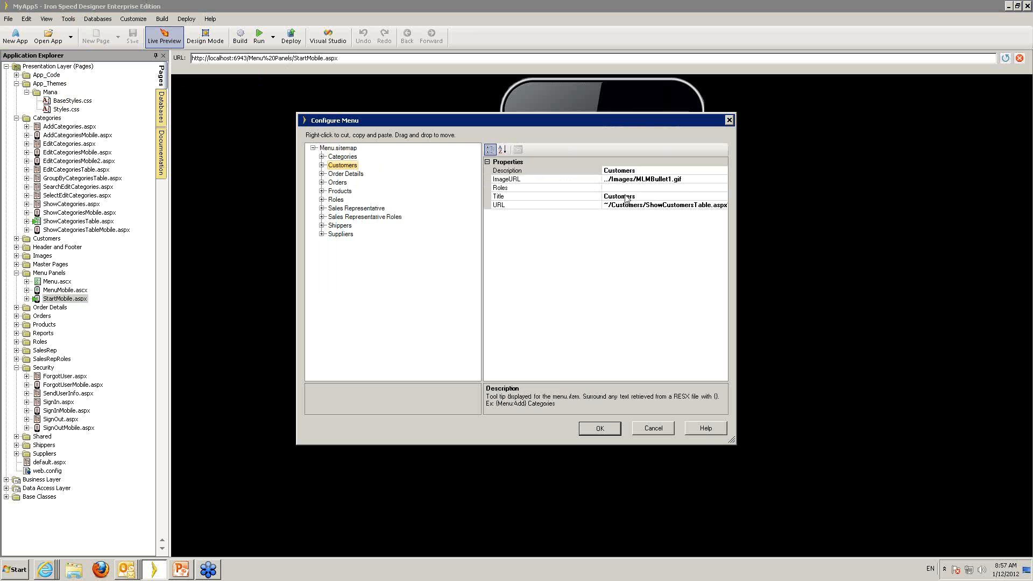
# Close the Menu.ascx configuration, open the Menu Wizard for MenuMobile.ascx, and view the Categories item's properties
pyautogui.press('Escape')
pyautogui.click(69, 19)
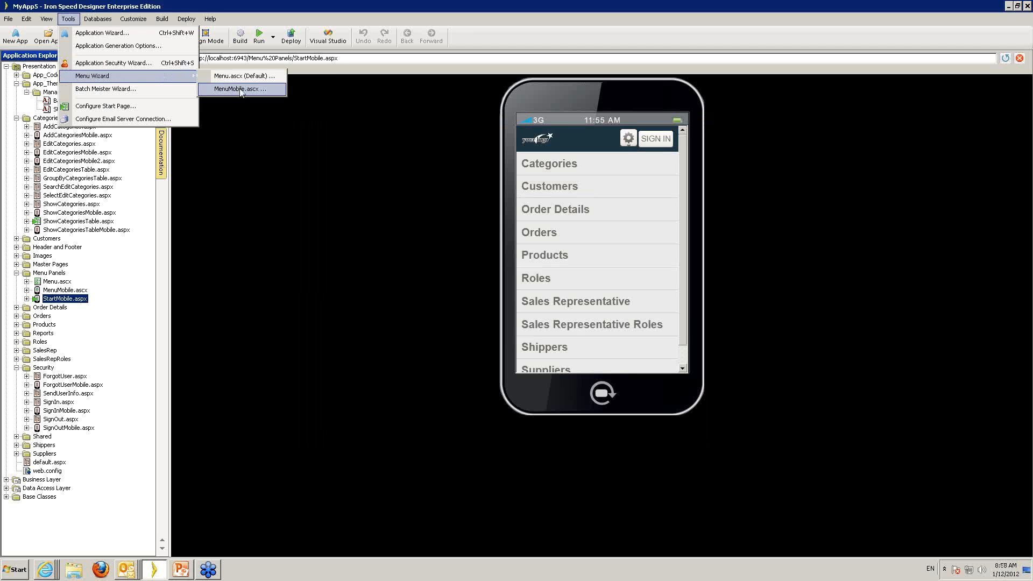
pyautogui.click(239, 89)
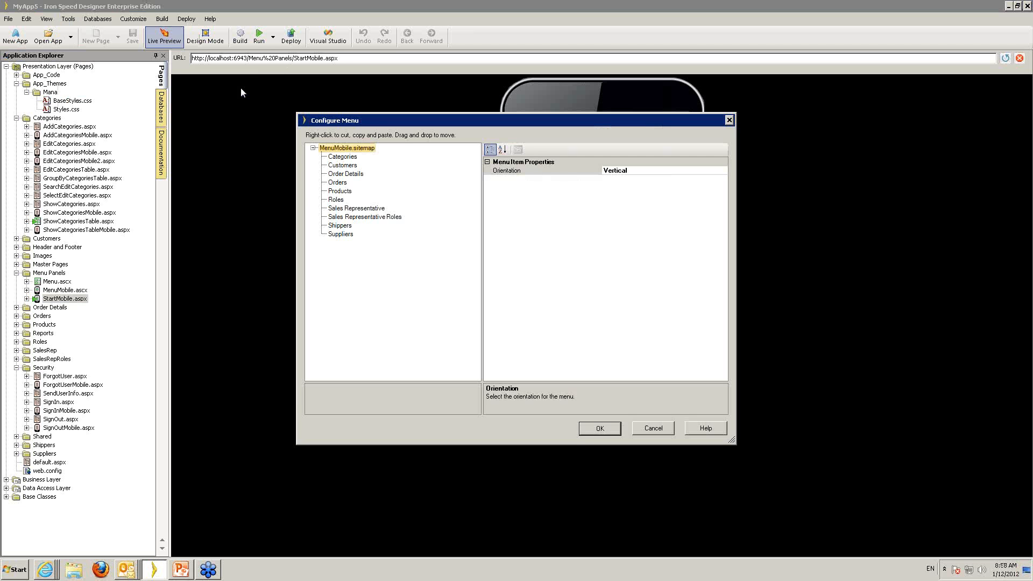
pyautogui.click(343, 157)
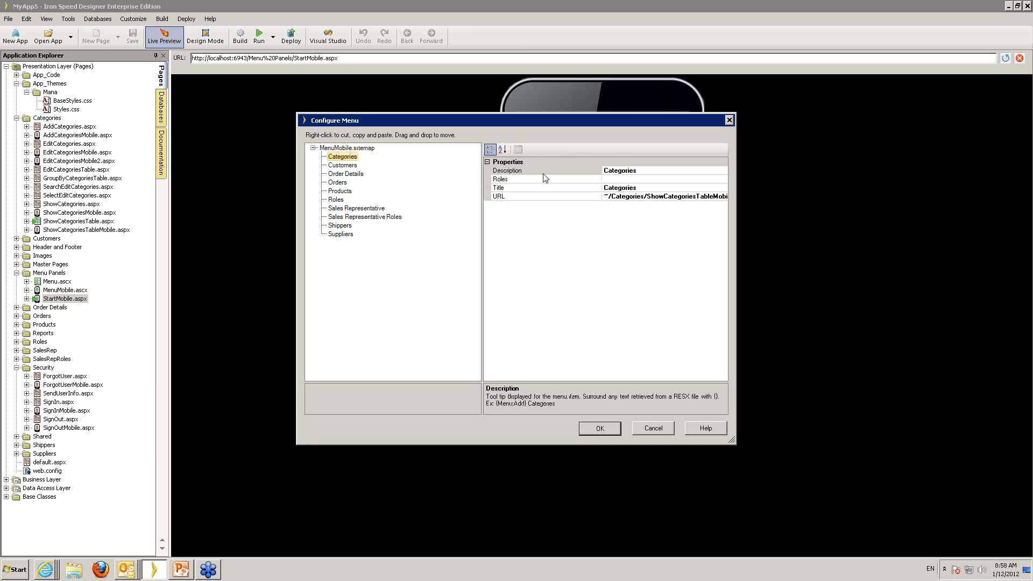
# Browse the mobile pages and file type filter available for the Categories item's URL, and cancel without changing the menu
pyautogui.click(688, 197)
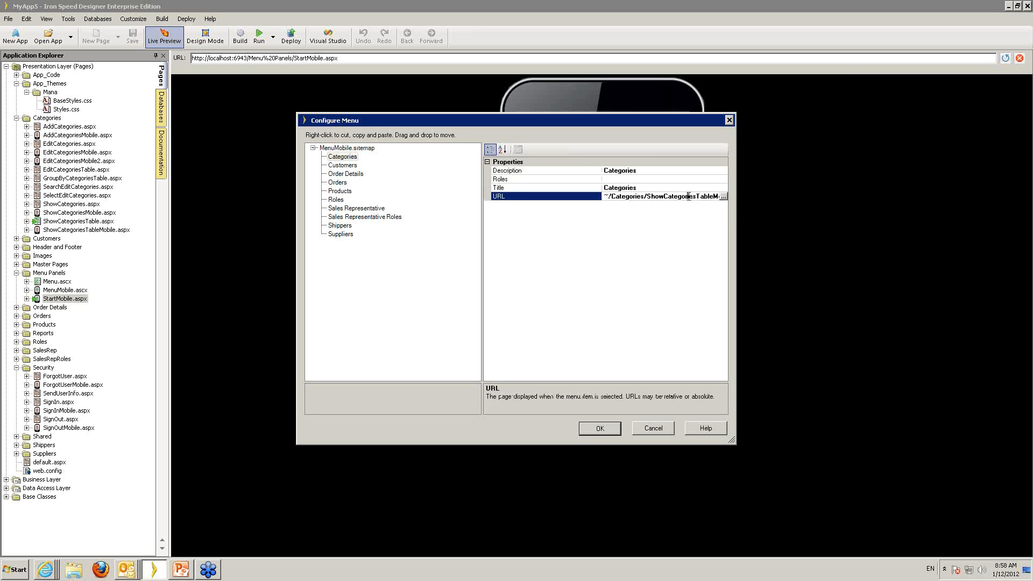
pyautogui.click(724, 196)
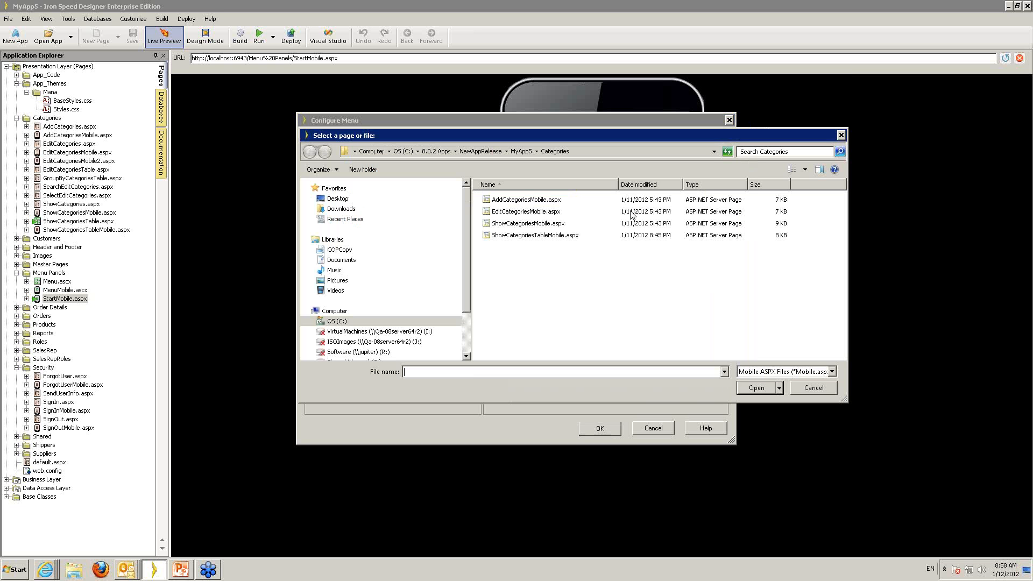
pyautogui.click(764, 372)
pyautogui.click(774, 380)
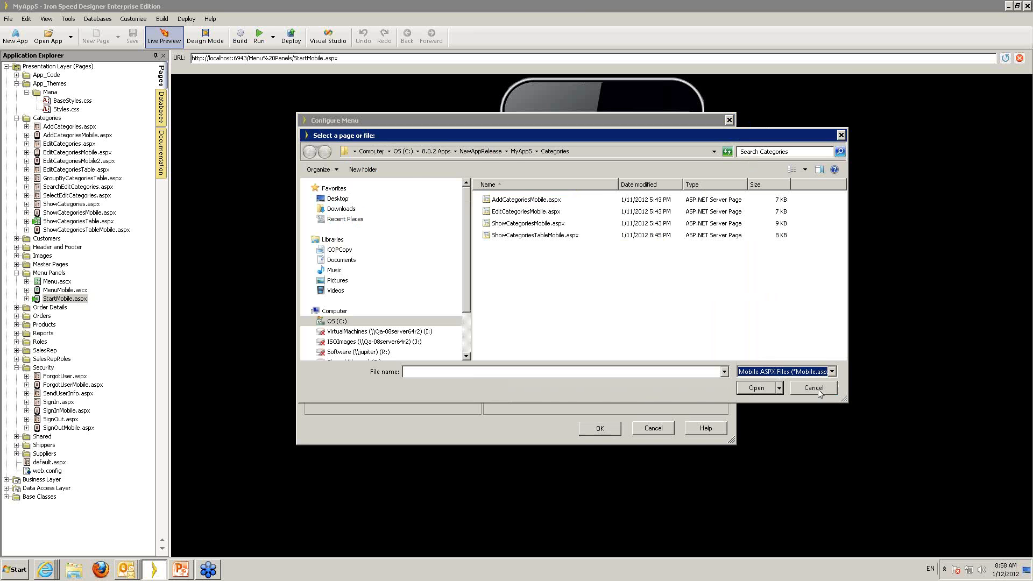
pyautogui.click(813, 388)
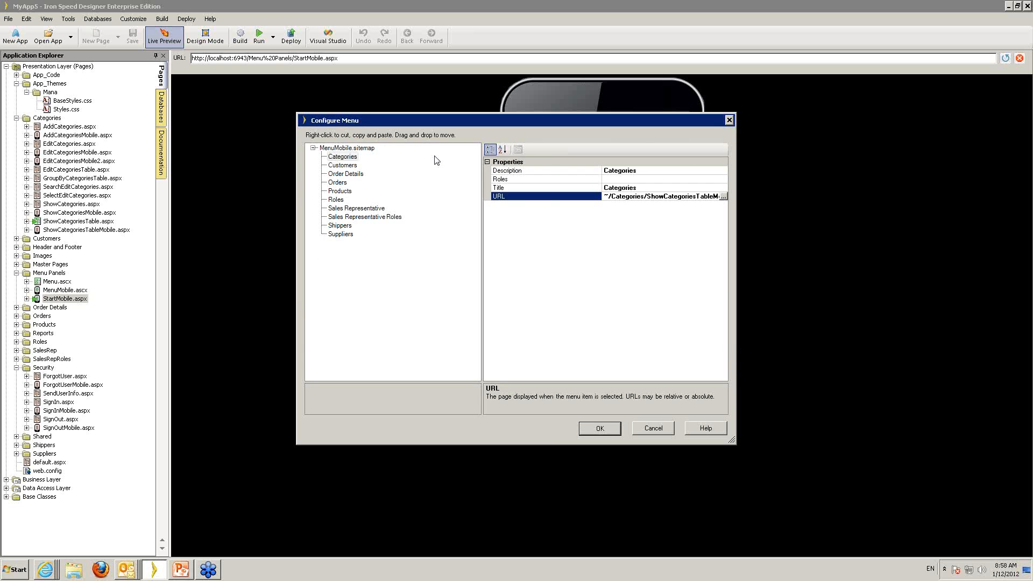
pyautogui.press('Escape')
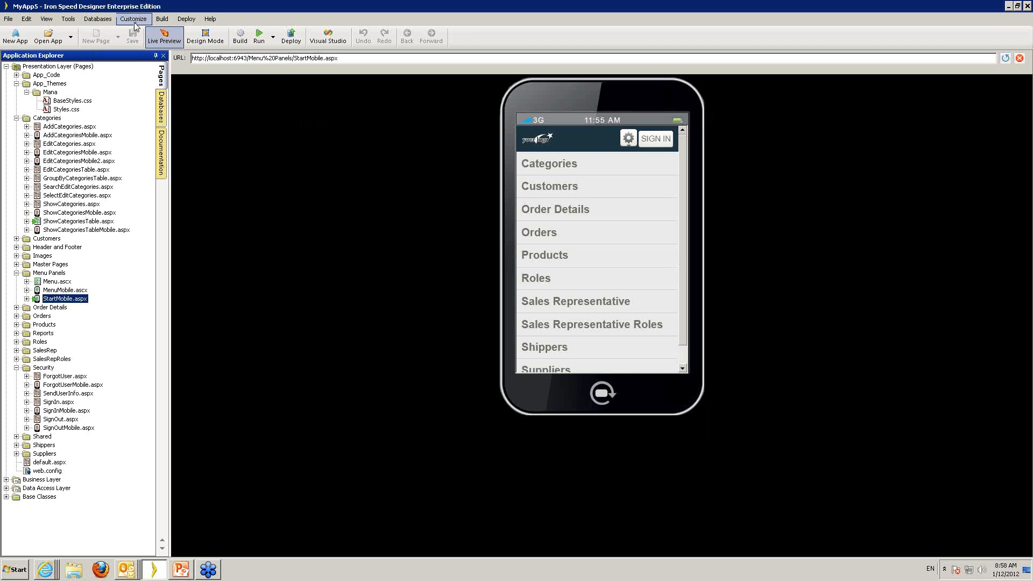
# Open the Code Customization Wizard and review its customizations, including the file download and upload descriptions, for mobile applicability, and cancel
pyautogui.click(188, 572)
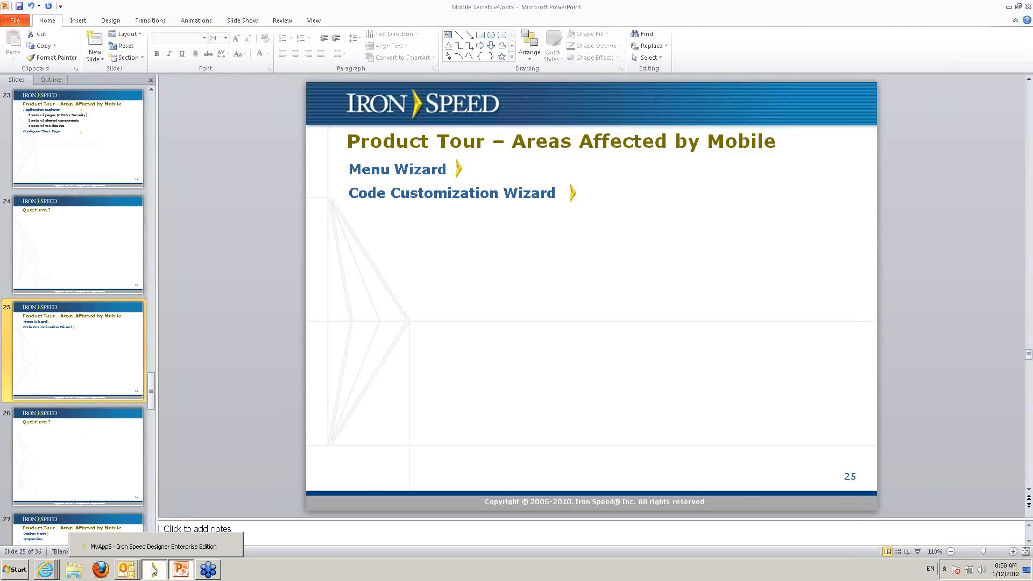
pyautogui.click(154, 571)
pyautogui.click(126, 23)
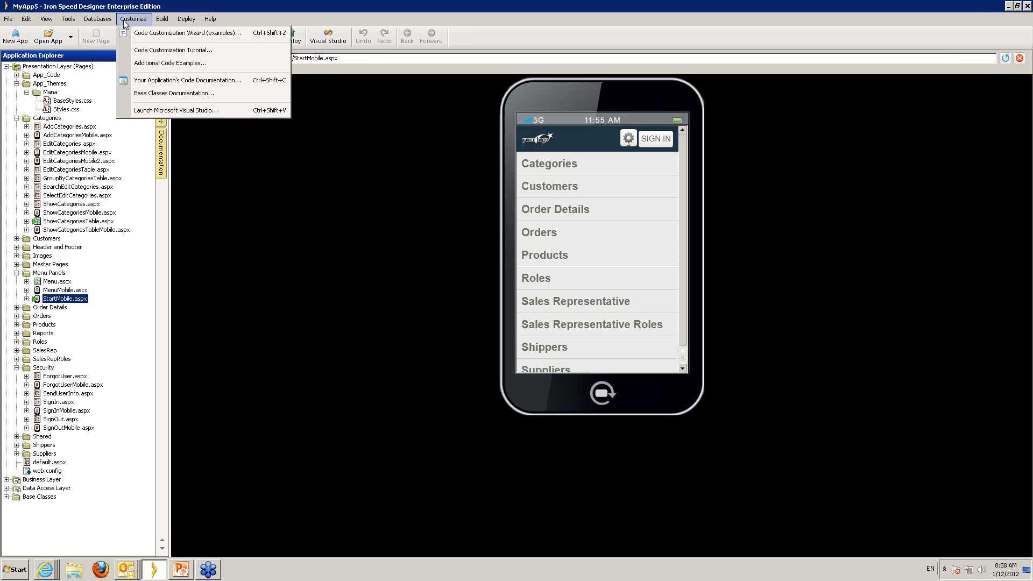
pyautogui.click(143, 34)
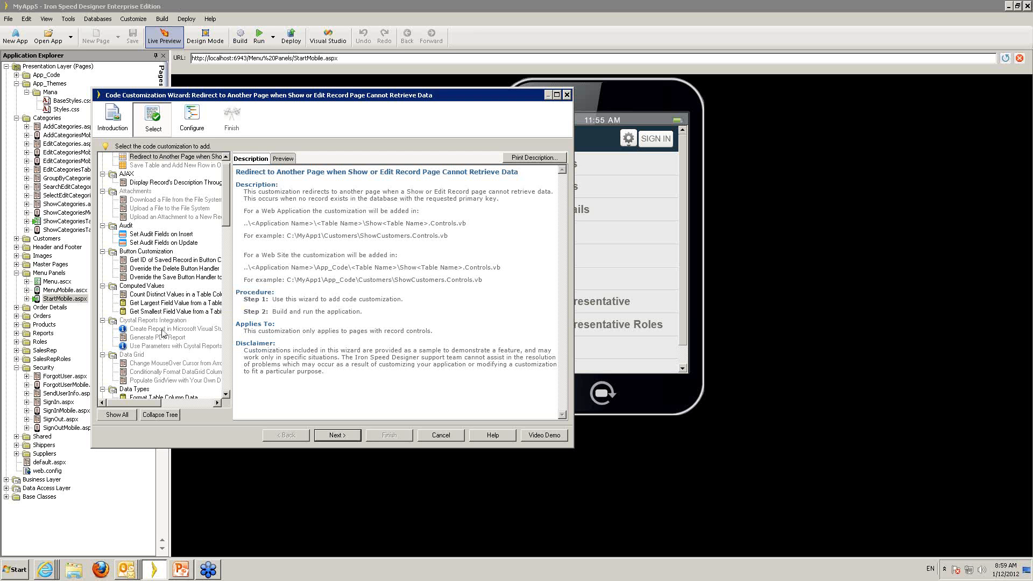
pyautogui.click(157, 201)
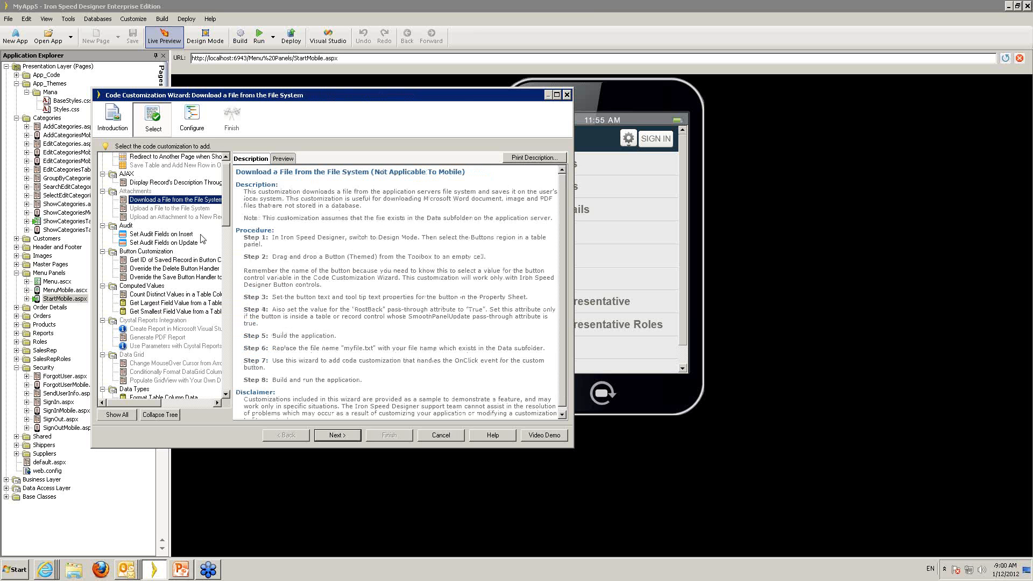
pyautogui.click(159, 211)
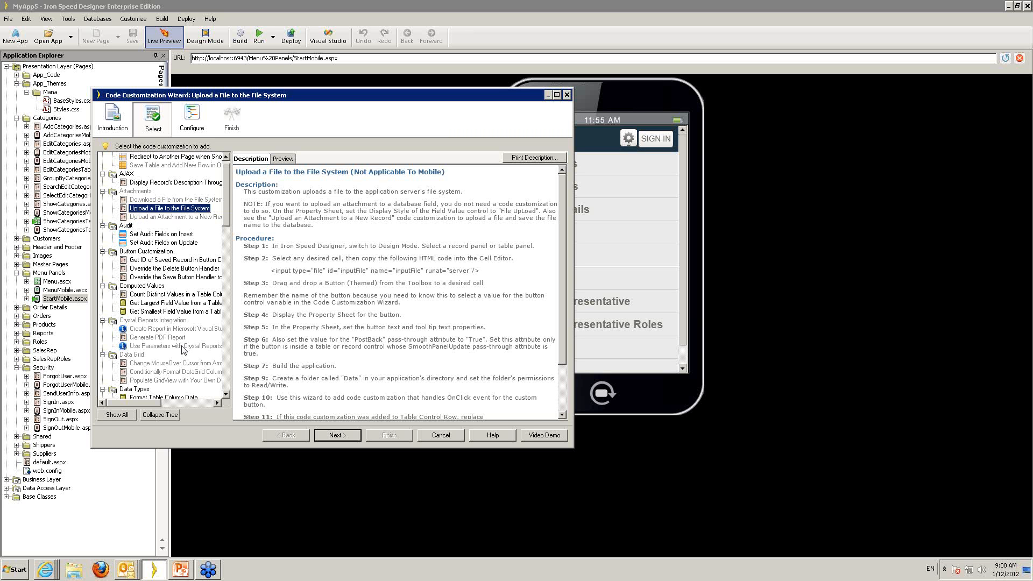
pyautogui.moveTo(225, 180); pyautogui.dragTo(220, 351)
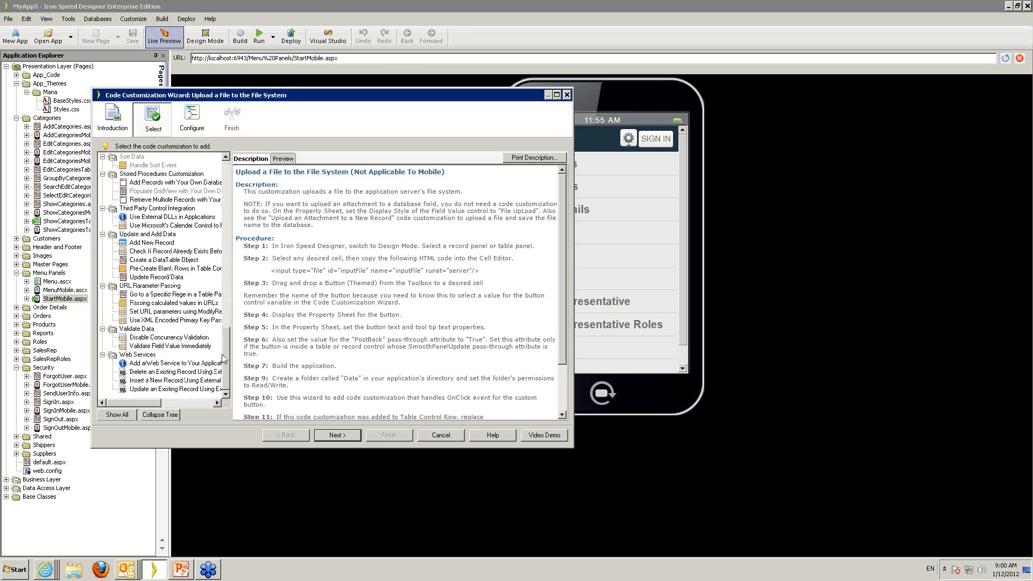
pyautogui.press('Escape')
# Switch to PowerPoint, resume the slide show from slide 25 through the Design Mode and Properties slide, and end the show
pyautogui.click(181, 569)
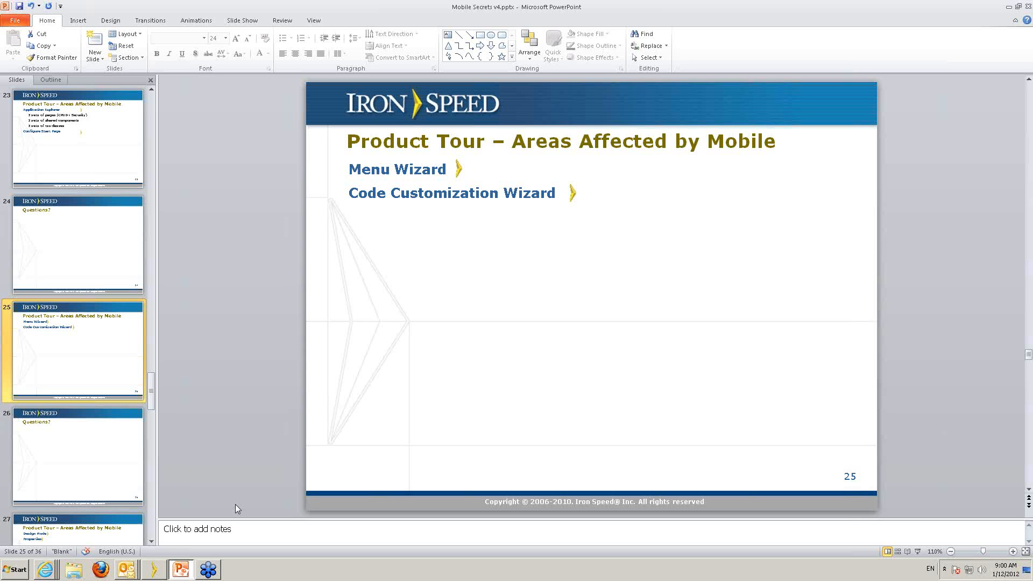
pyautogui.hotkey('shift', 'F5')
pyautogui.press('Right')
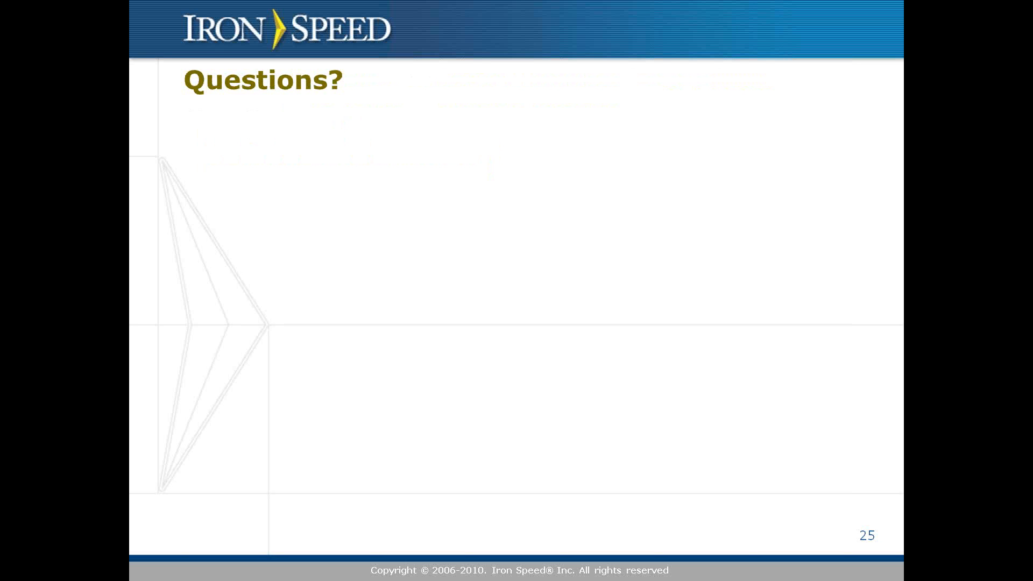
pyautogui.press('Right')
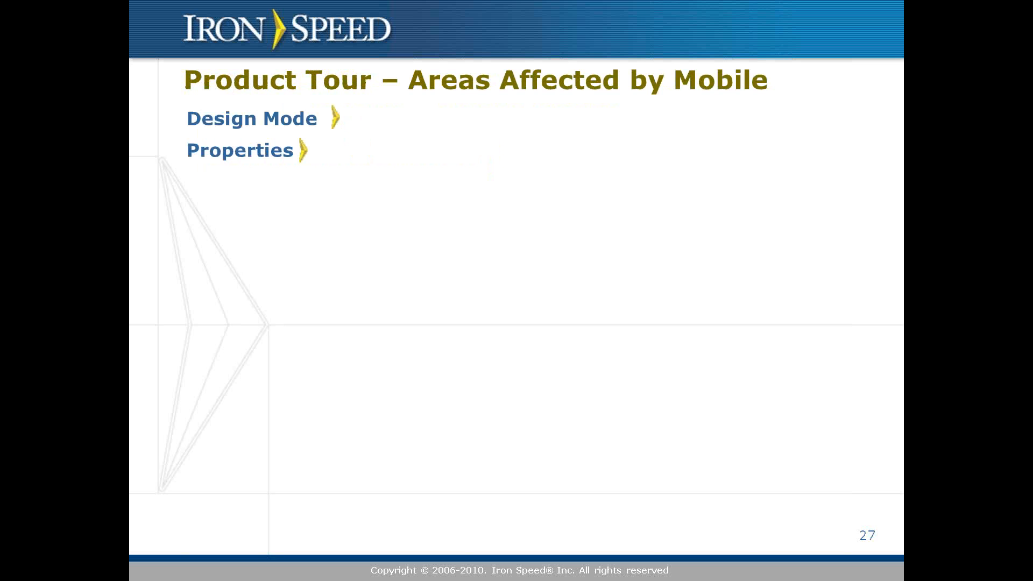
pyautogui.press('Escape')
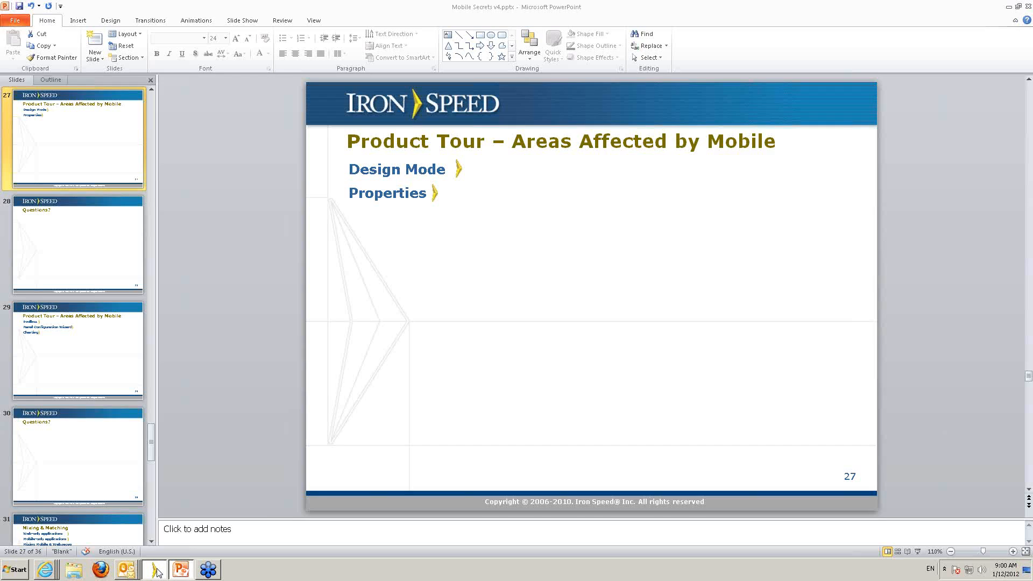
# Switch to Iron Speed Designer and compare the live previews of ShowCategoriesTable.aspx and ShowCategoriesTableMobile.aspx
pyautogui.click(156, 570)
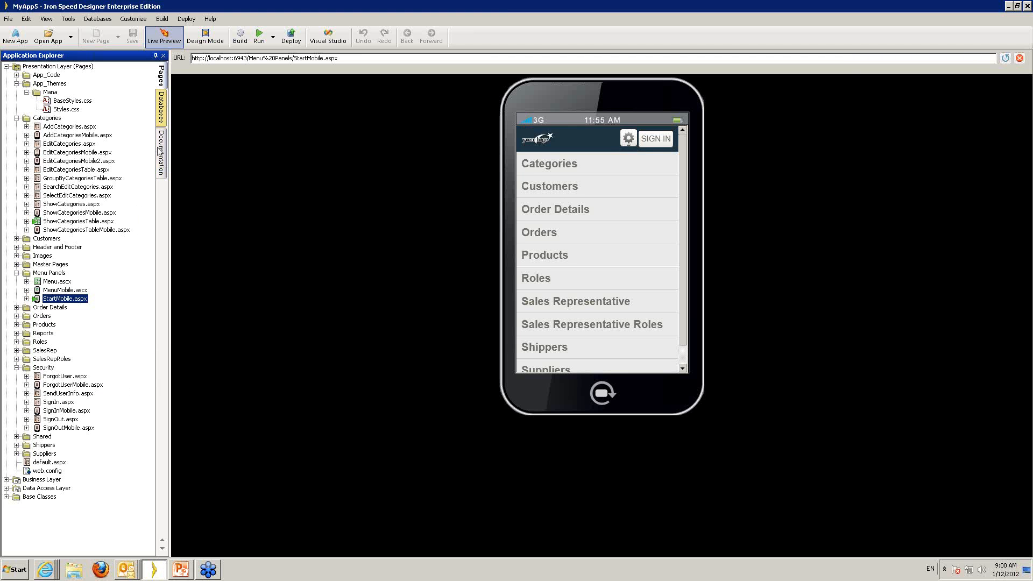
pyautogui.click(79, 222)
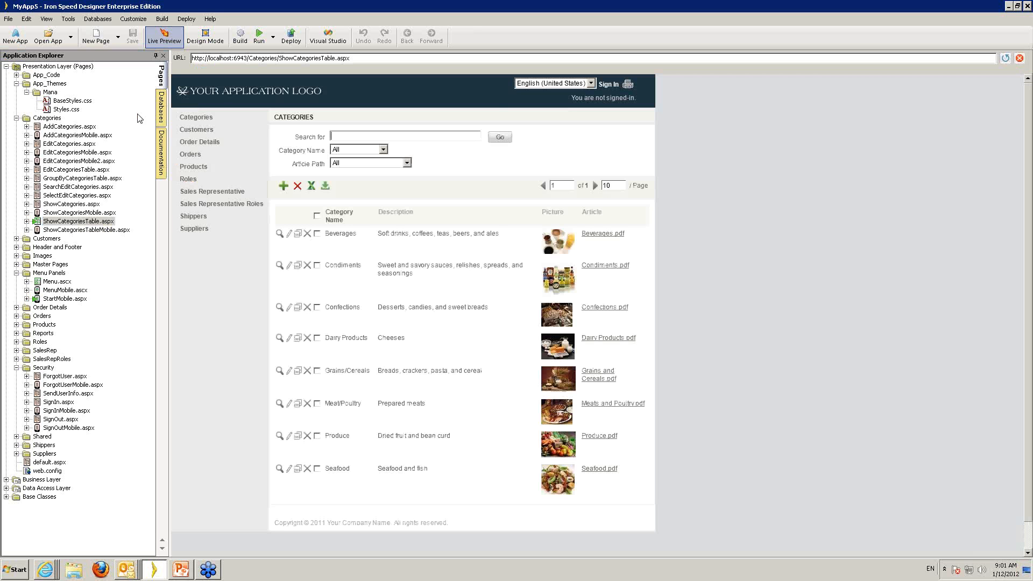
pyautogui.click(79, 232)
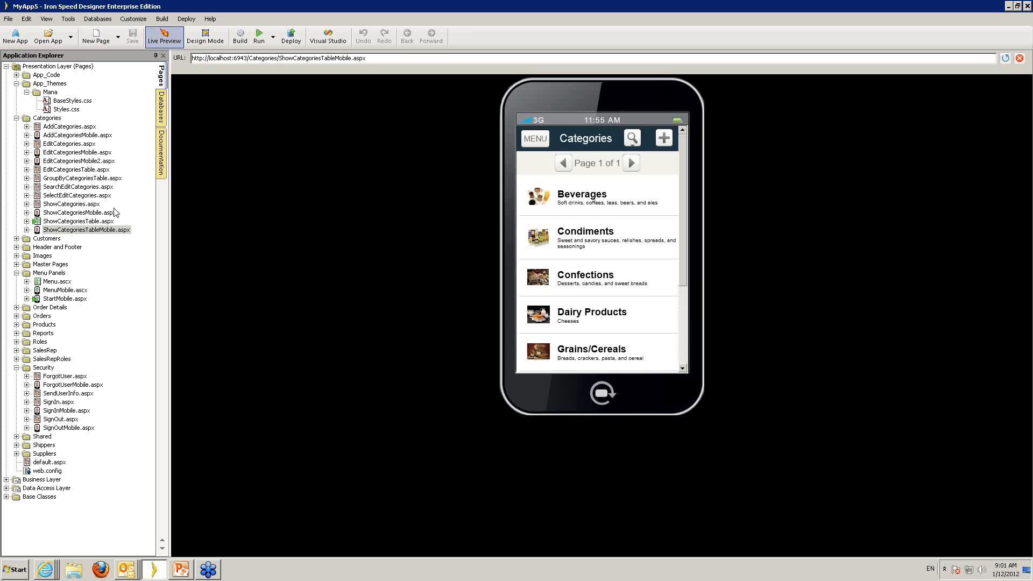
# Show ShowCategoriesTableMobile.aspx in Design Mode and inspect the Picture and CategoryName/Description cells in the CategoriesFields section
pyautogui.click(198, 38)
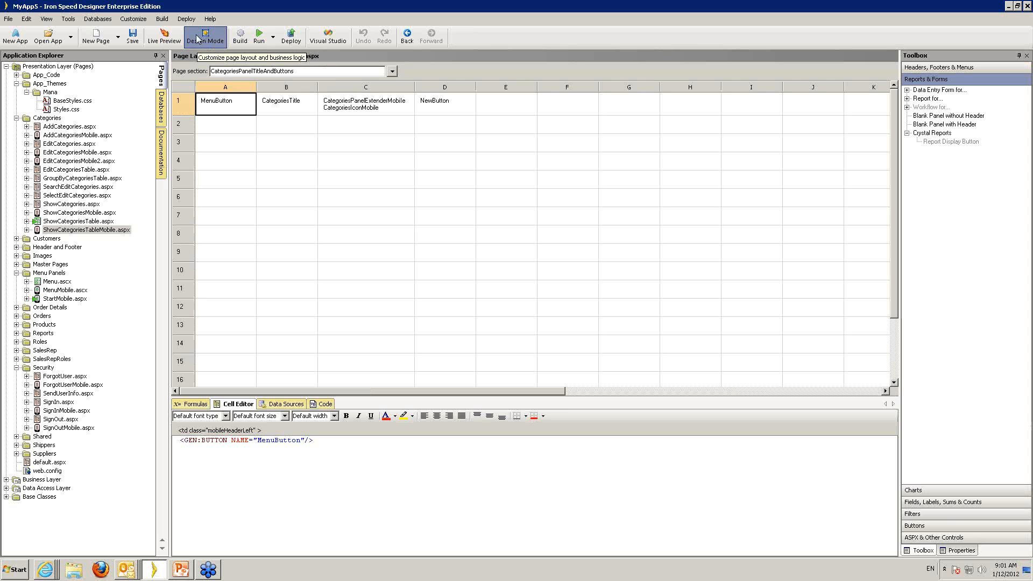
pyautogui.click(392, 71)
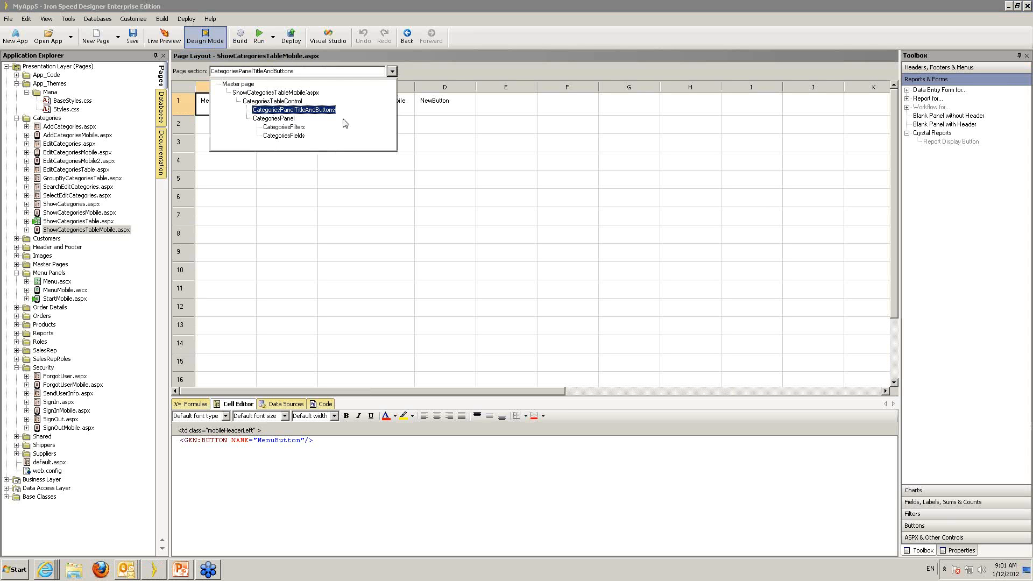
pyautogui.click(291, 138)
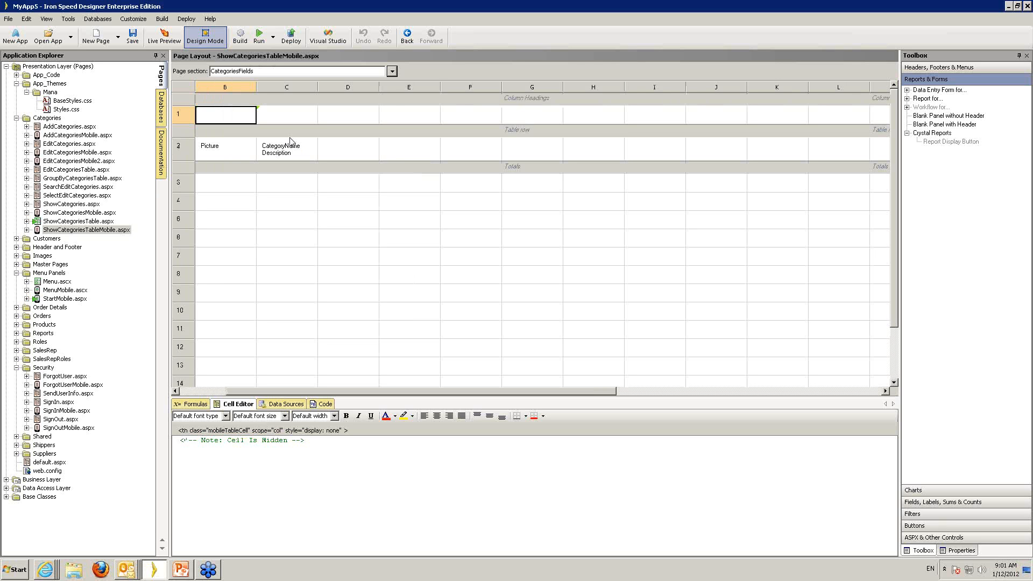
pyautogui.click(241, 148)
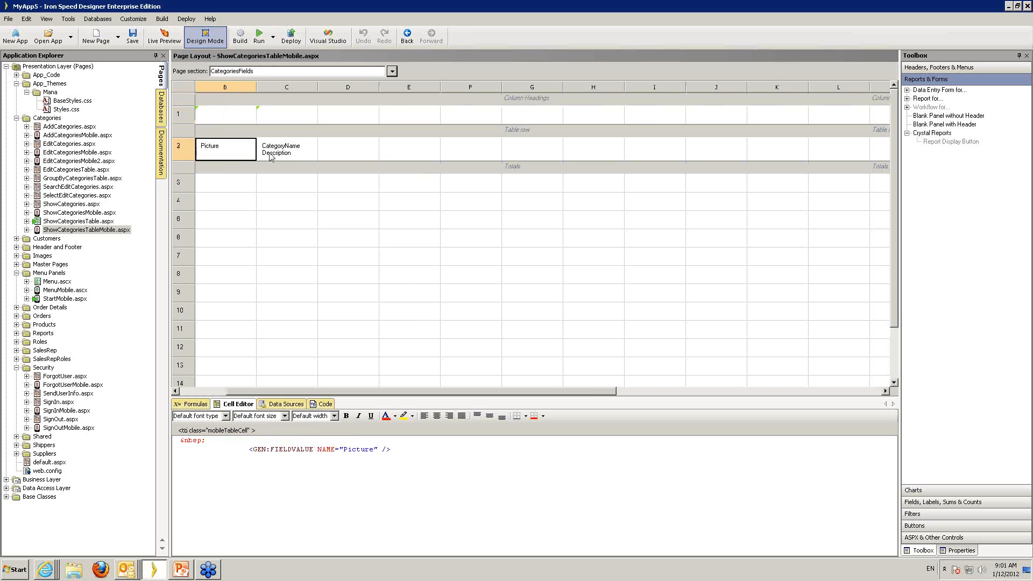
pyautogui.click(300, 157)
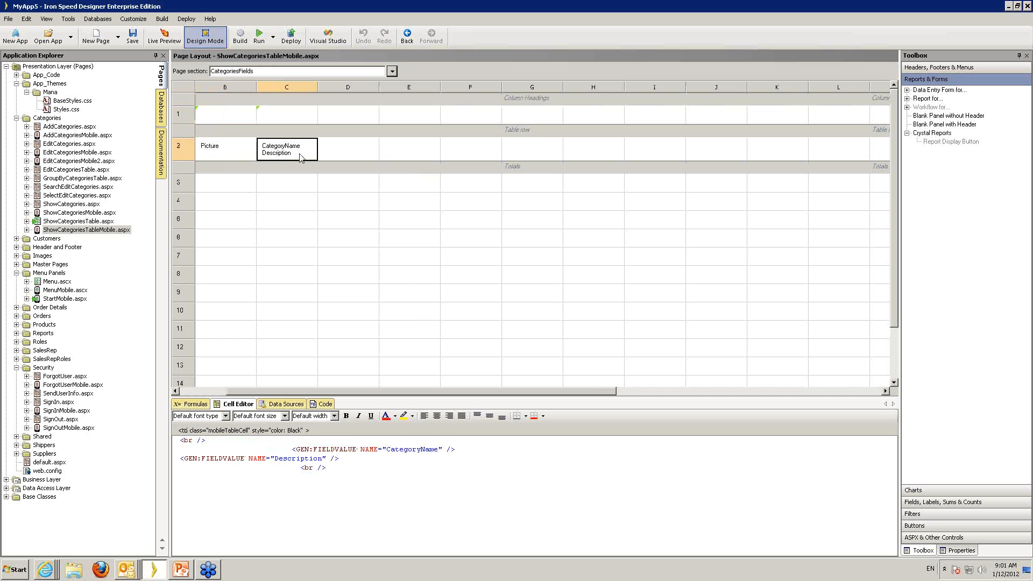
pyautogui.click(221, 157)
# Open the ShowCategoriesTable.aspx layout and inspect its PictureLabel heading and the row edit and copy buttons
pyautogui.click(77, 222)
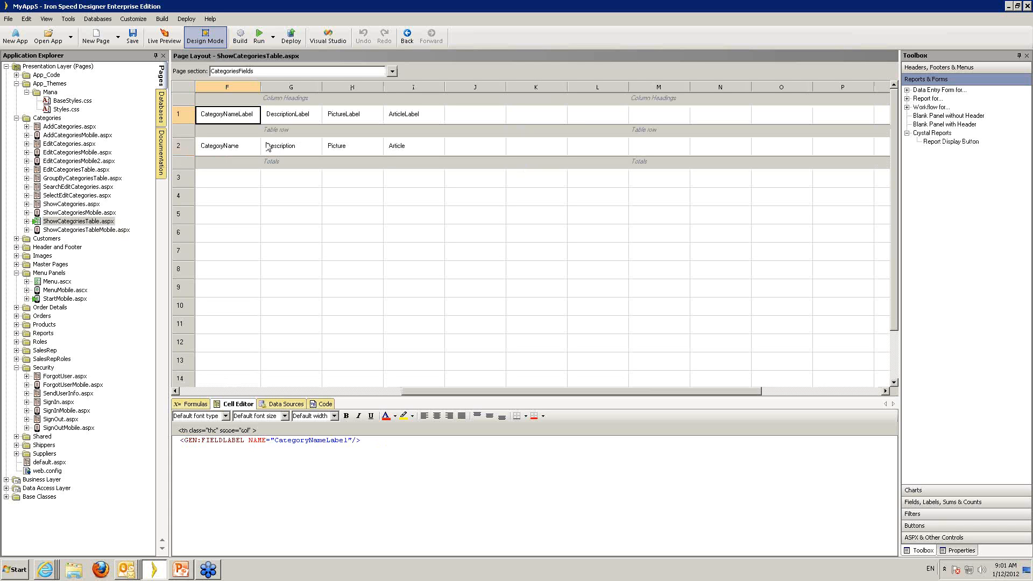
pyautogui.click(369, 115)
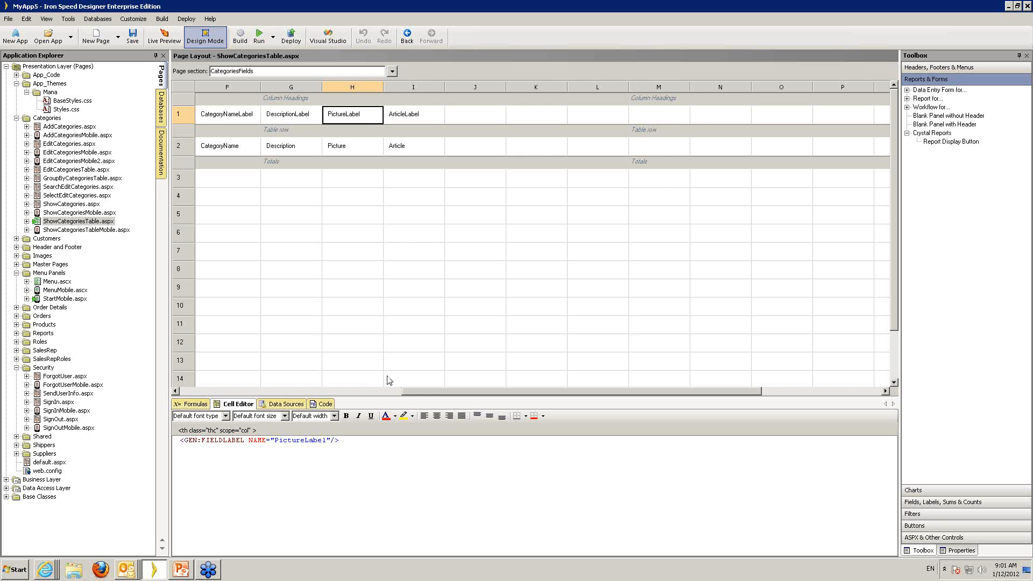
pyautogui.moveTo(424, 390); pyautogui.dragTo(282, 397)
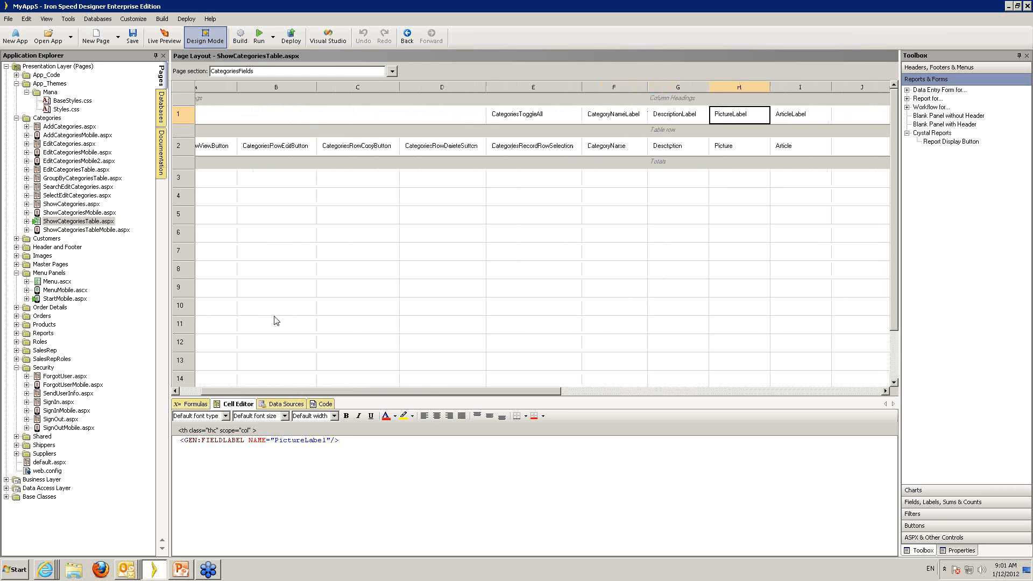
pyautogui.click(282, 153)
pyautogui.doubleClick(364, 151)
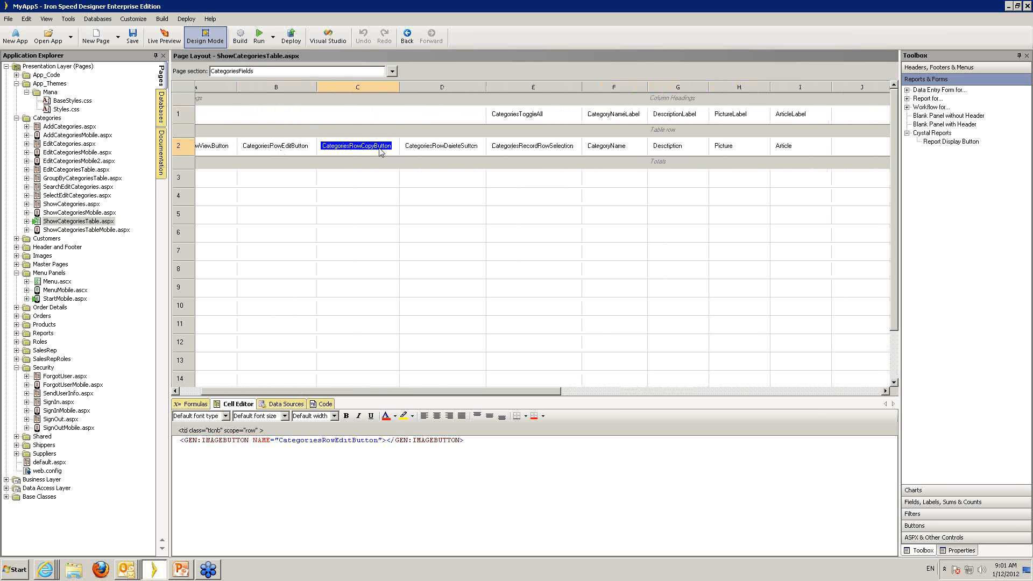
# Inspect the CategoriesRowViewButton cell on ShowCategoriesTableMobile.aspx and open the Beverages record in Live Preview
pyautogui.click(95, 230)
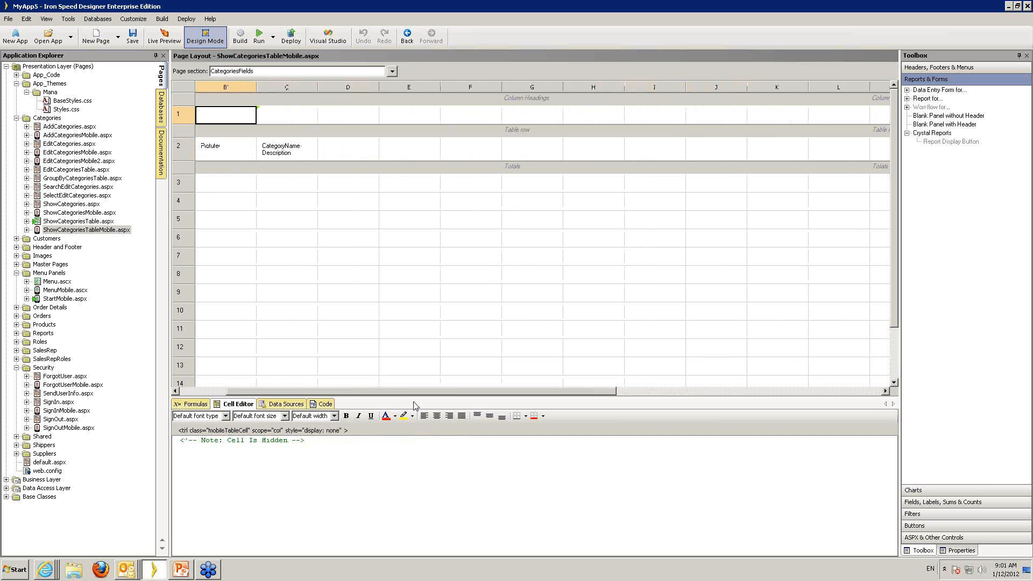
pyautogui.moveTo(428, 391); pyautogui.dragTo(328, 389)
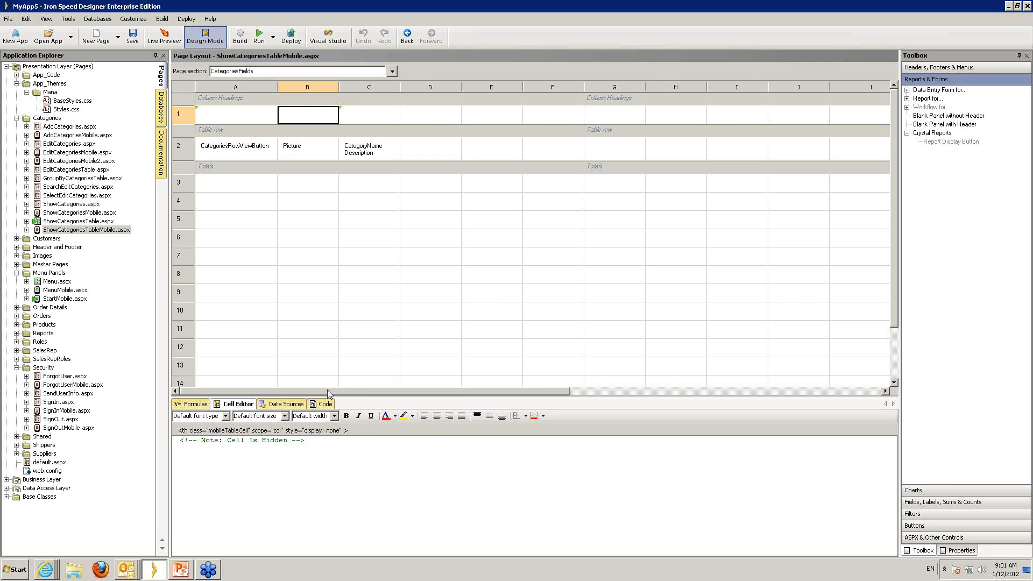
pyautogui.click(246, 155)
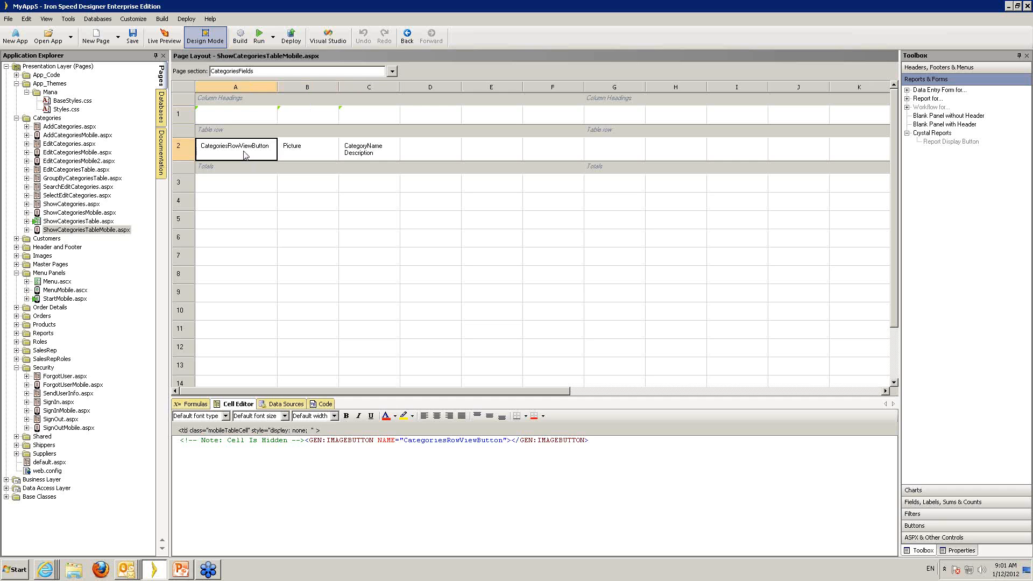
pyautogui.click(164, 36)
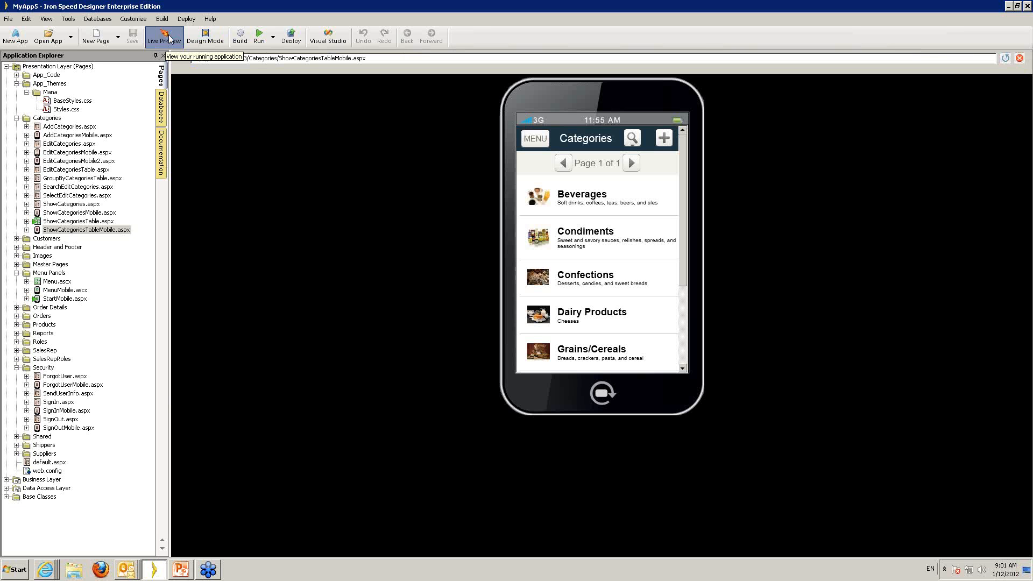
pyautogui.click(615, 196)
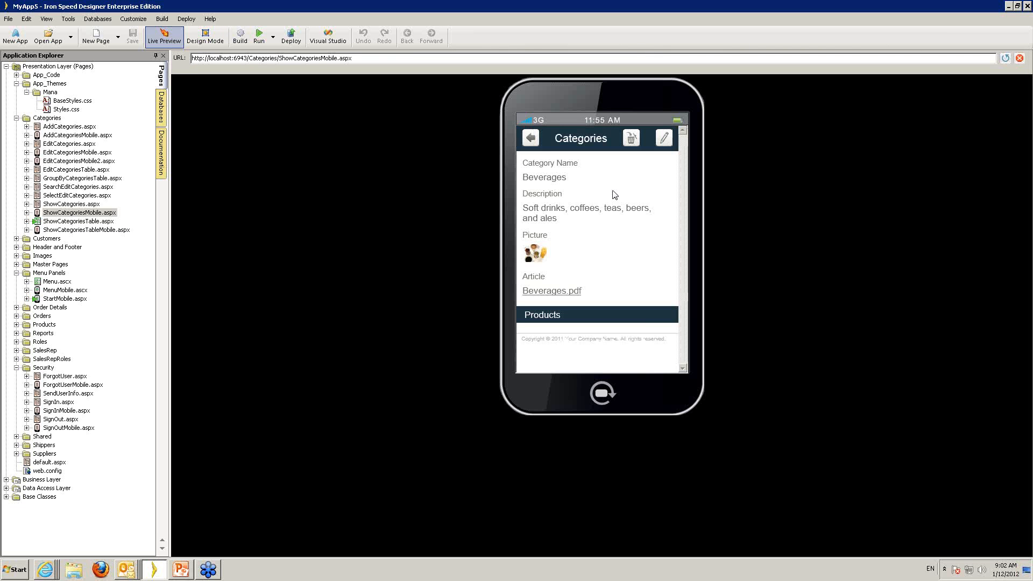
# Show ShowCategoriesMobile.aspx in Design Mode and compare its layout with the CategoriesFields layout of ShowCategoriesTable.aspx
pyautogui.click(202, 32)
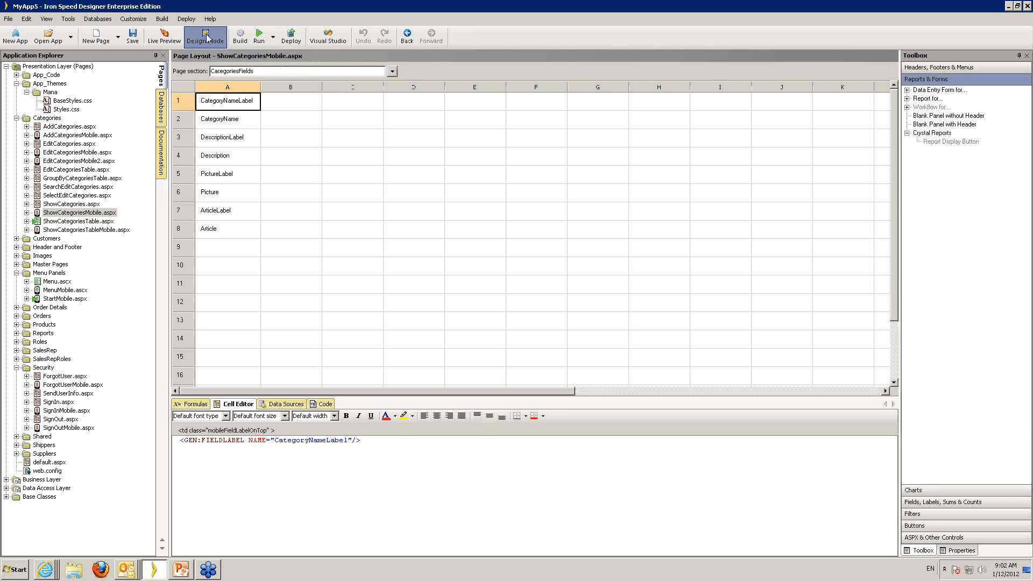
pyautogui.click(79, 221)
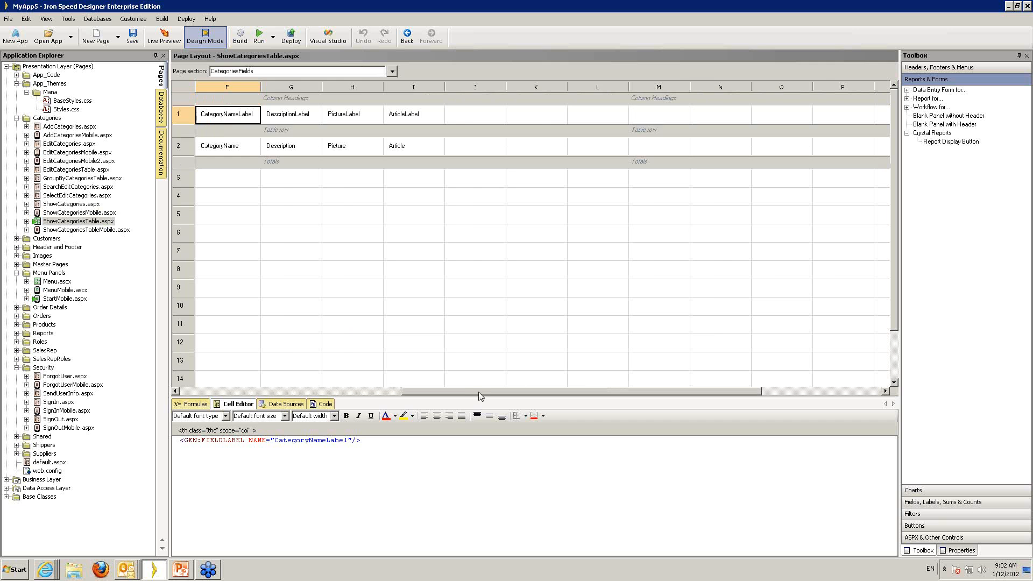
pyautogui.moveTo(470, 389); pyautogui.dragTo(328, 391)
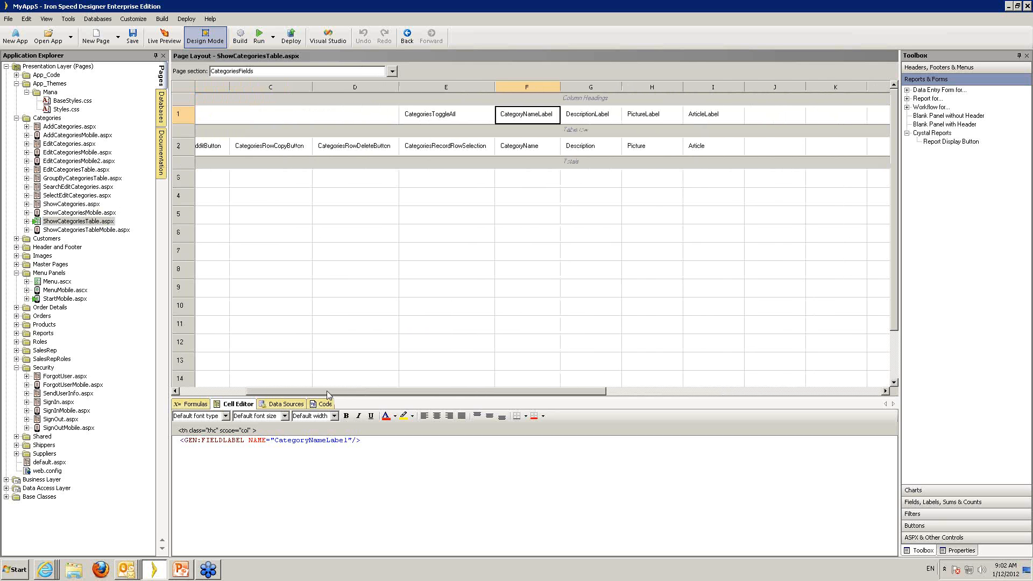
# Open the ShowCategoriesTableMobile.aspx layout and inspect the hidden column heading cells A1 to C1, highlighting the hidden-cell note in B1's code
pyautogui.click(100, 230)
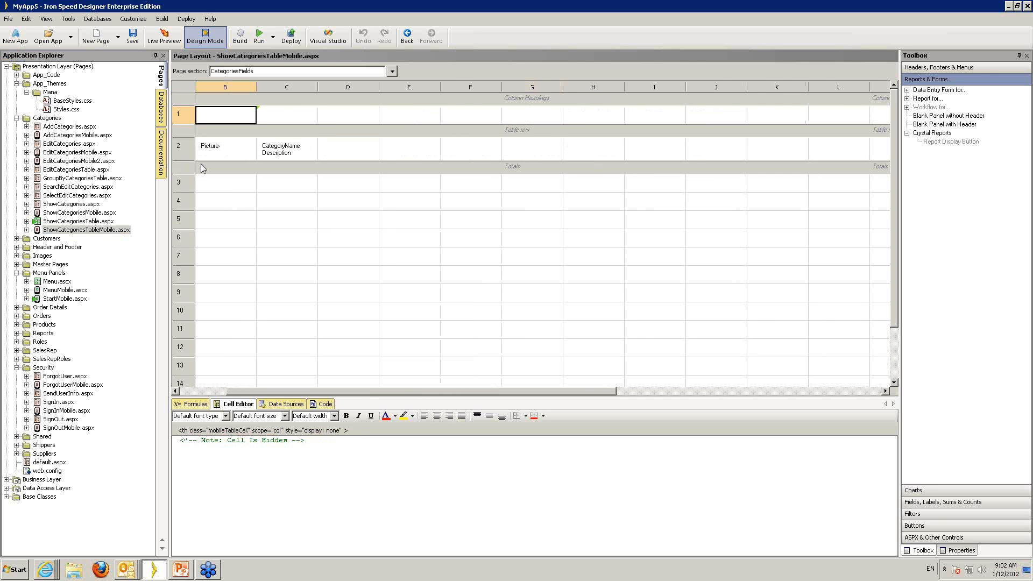
pyautogui.moveTo(367, 392); pyautogui.dragTo(309, 390)
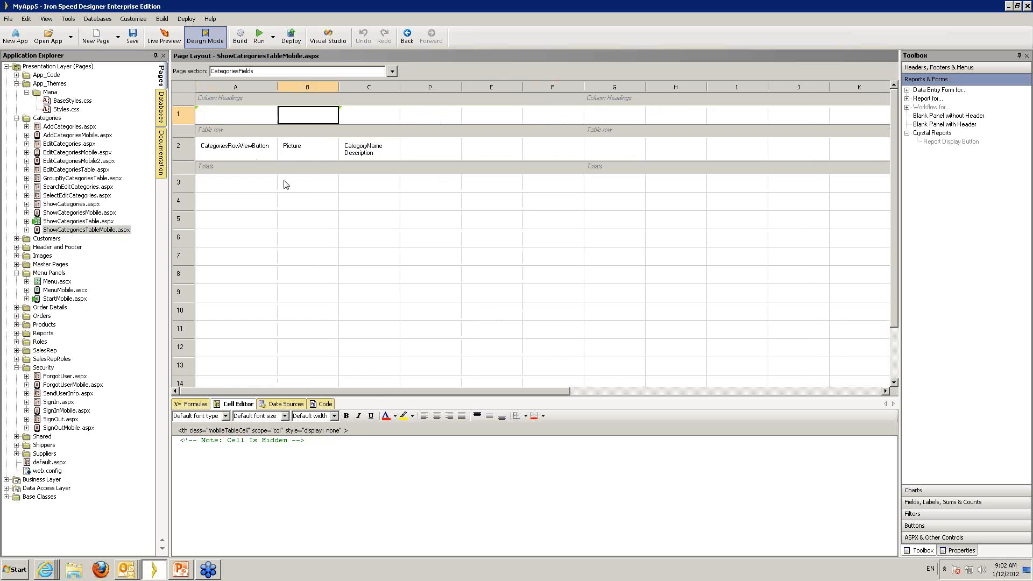
pyautogui.click(256, 141)
pyautogui.click(255, 120)
pyautogui.click(309, 114)
pyautogui.click(369, 119)
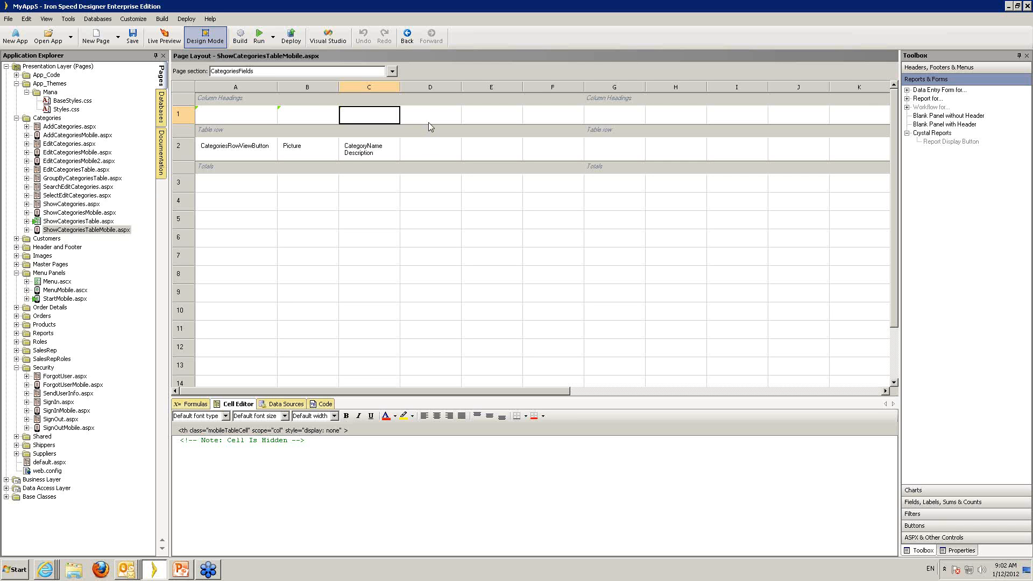
pyautogui.click(302, 117)
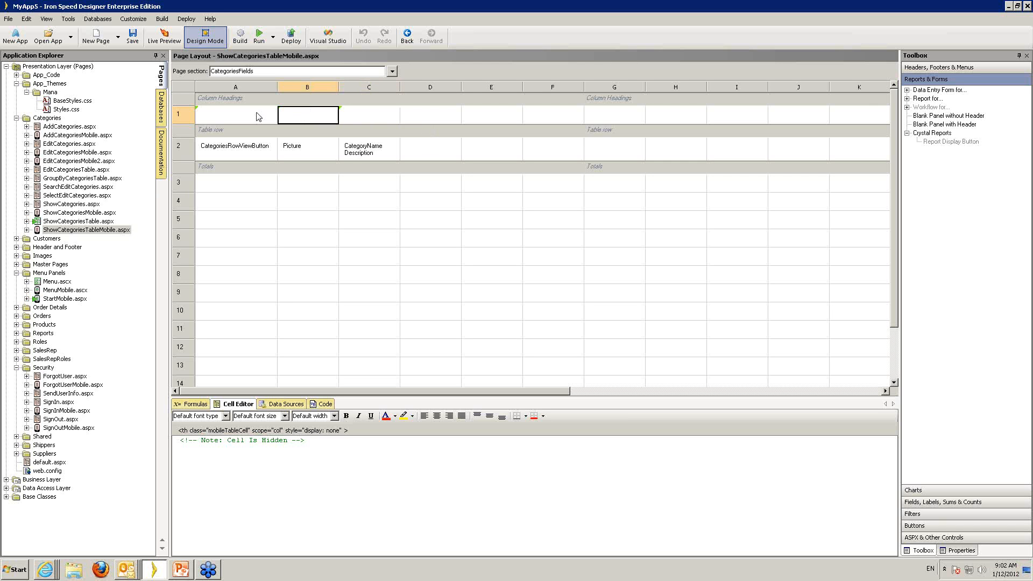
pyautogui.moveTo(305, 443); pyautogui.dragTo(134, 447)
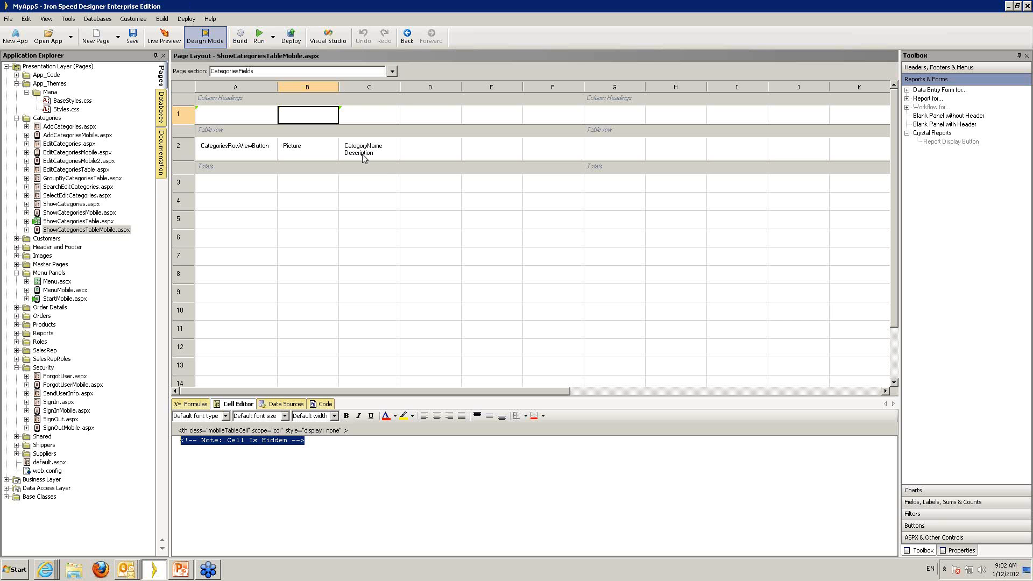
# Review the page section hierarchy of ShowCategoriesTableMobile.aspx, keeping the CategoriesFields section open
pyautogui.click(394, 71)
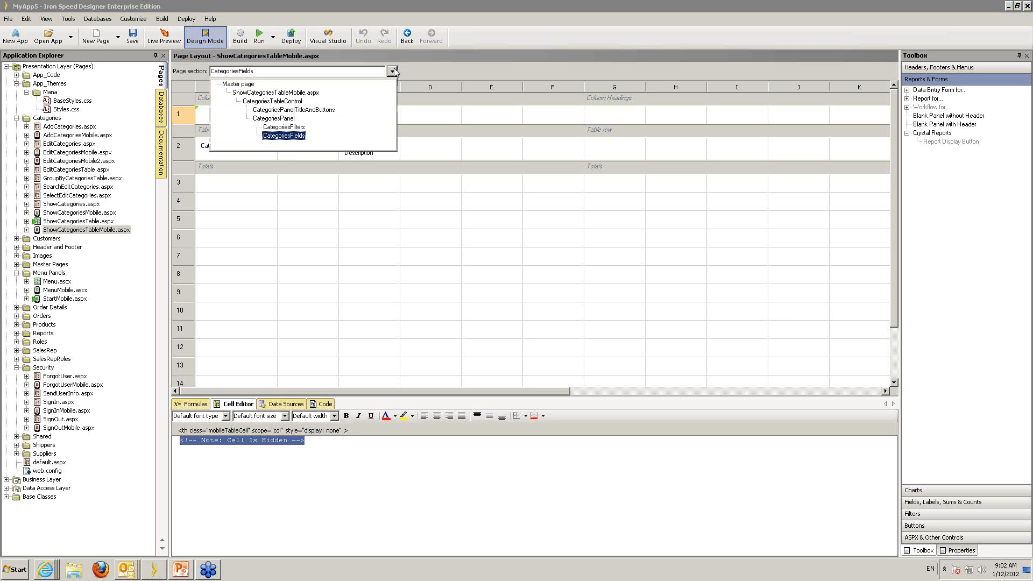
pyautogui.click(393, 71)
pyautogui.click(393, 71)
pyautogui.click(381, 210)
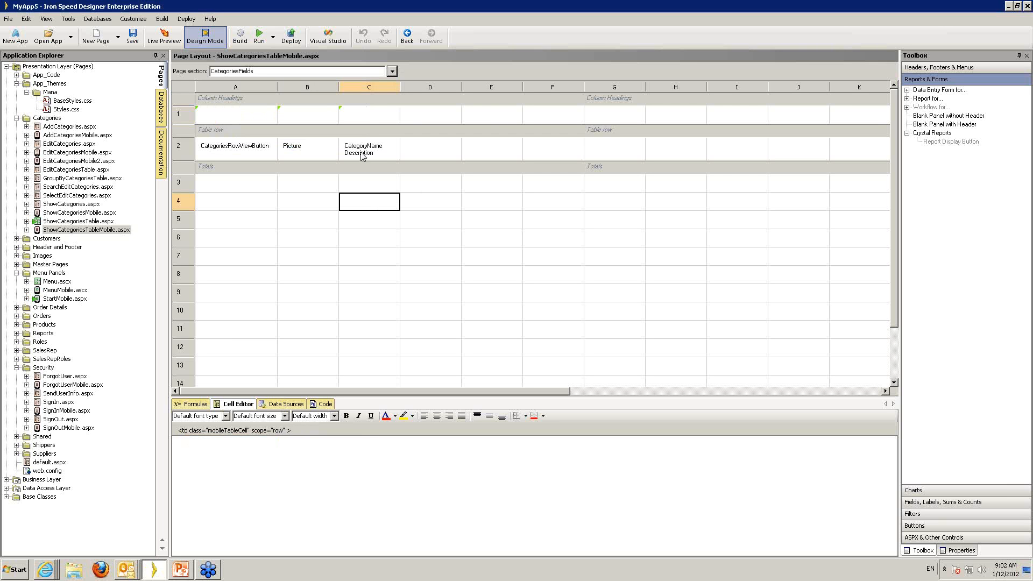
# Rearrange the table row so Description sits above Picture in cell B2 and CategoryName is alone in C2
pyautogui.click(362, 155)
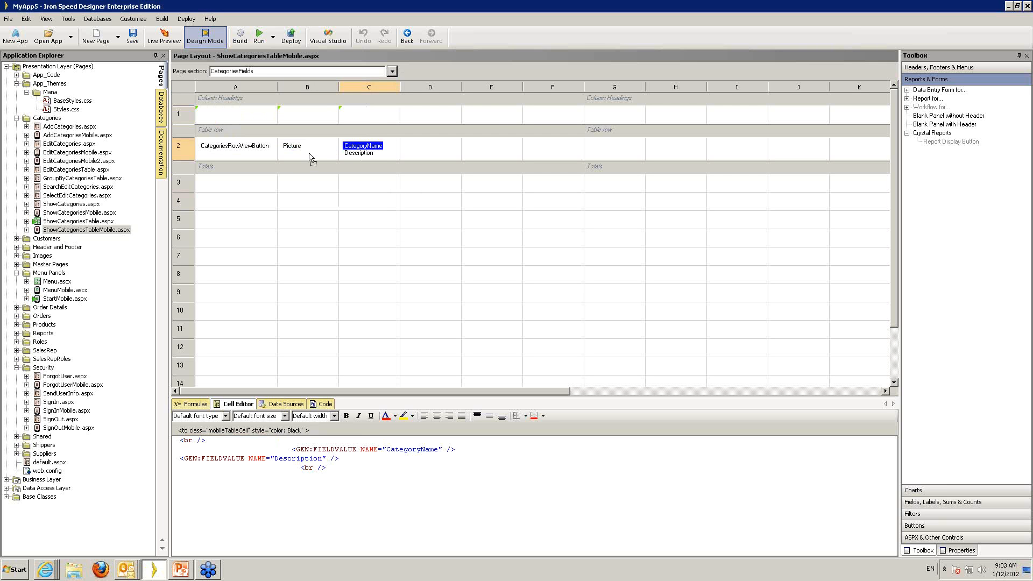
pyautogui.moveTo(310, 157); pyautogui.dragTo(312, 157)
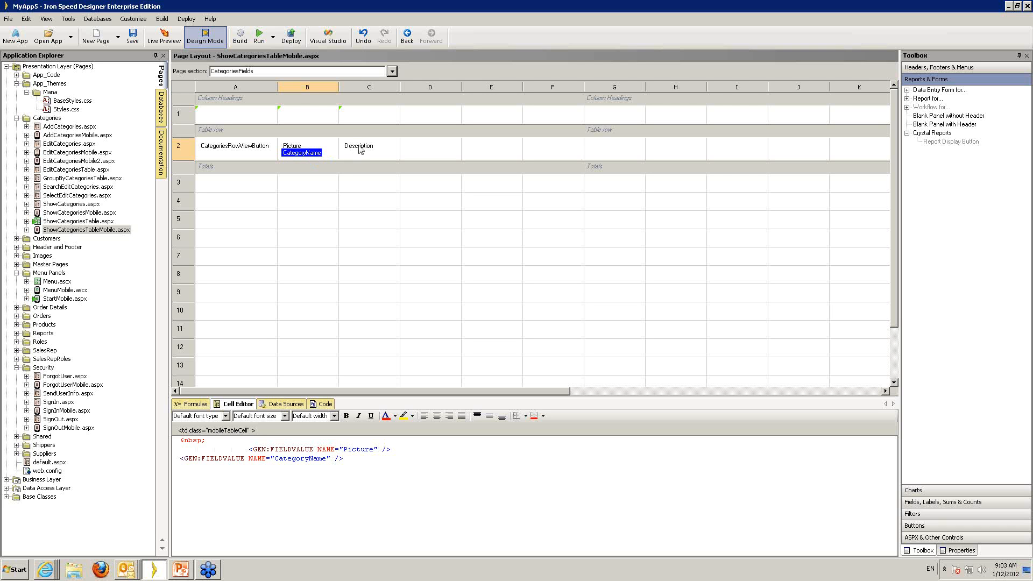
pyautogui.moveTo(360, 150); pyautogui.dragTo(285, 143)
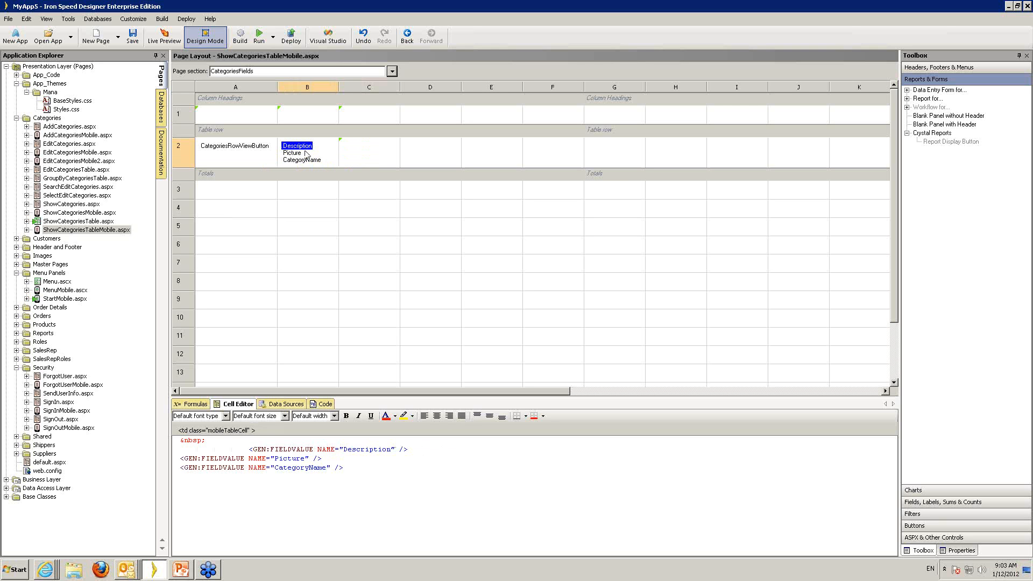
pyautogui.moveTo(300, 160); pyautogui.dragTo(356, 154)
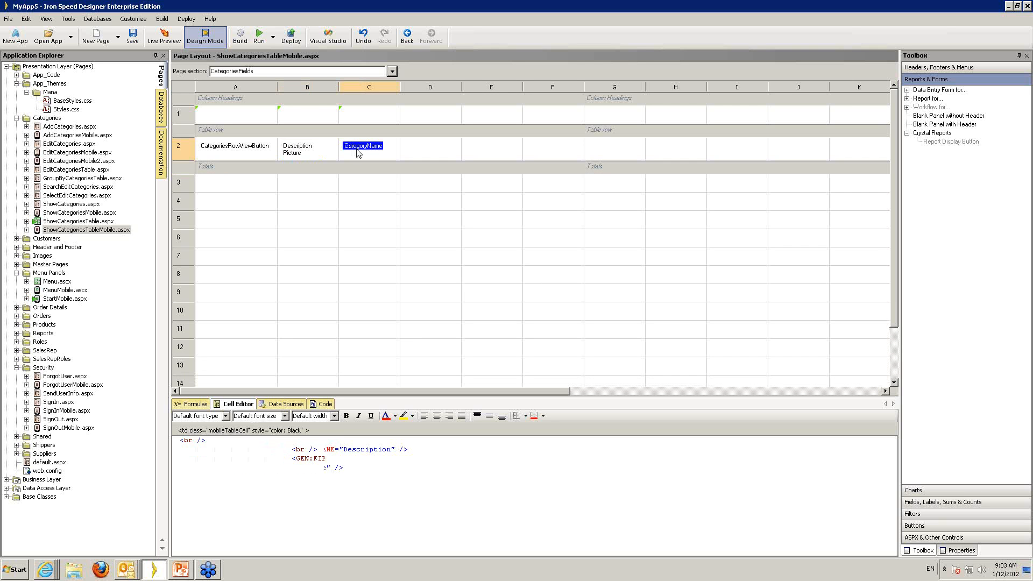
# Set the font color of the CategoryName cell to red and check the page in Live Preview
pyautogui.click(386, 416)
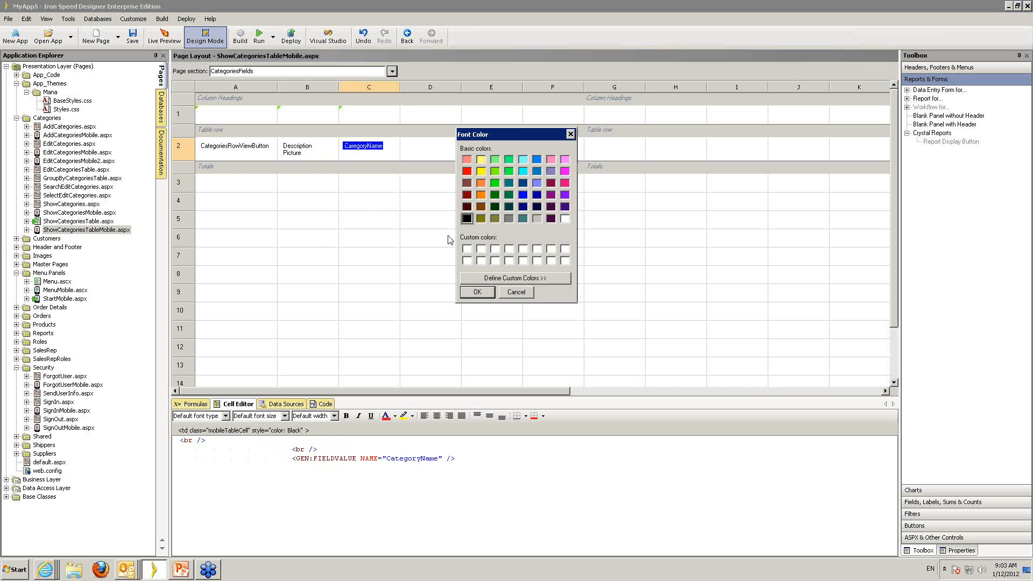
pyautogui.click(467, 171)
pyautogui.click(477, 292)
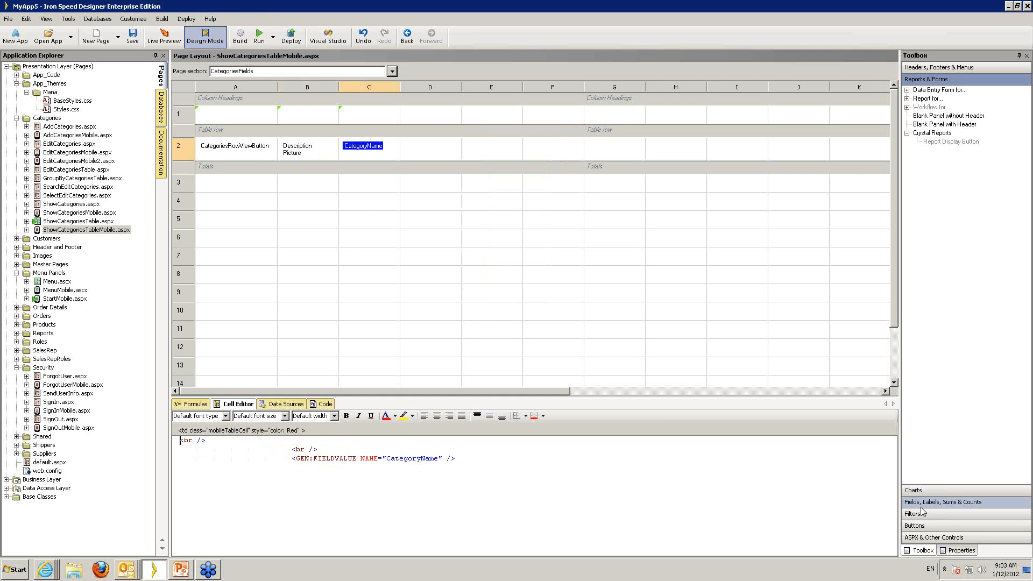
pyautogui.click(164, 39)
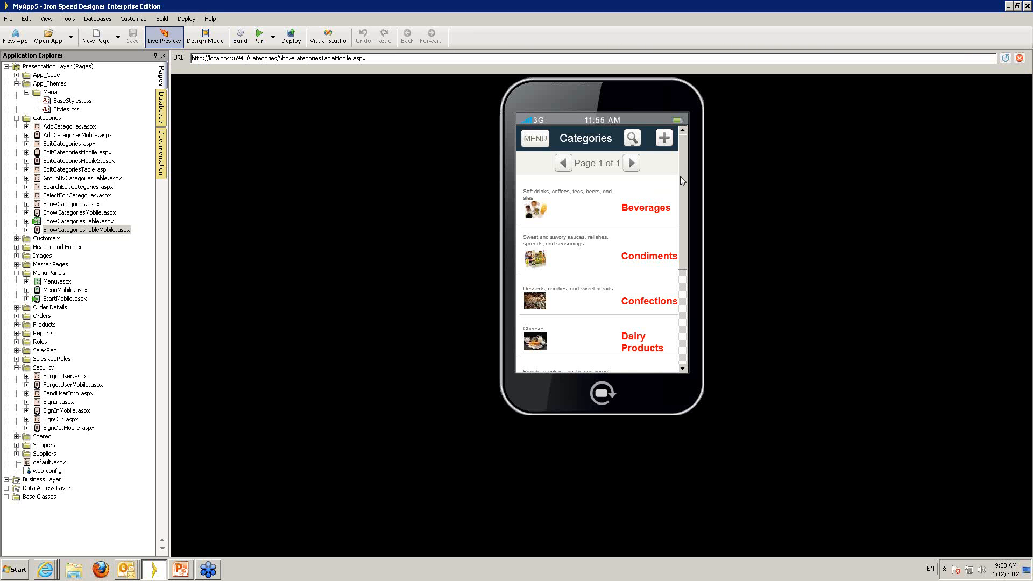
pyautogui.moveTo(682, 161)
pyautogui.mouseDown()
pyautogui.moveTo(687, 321)
pyautogui.moveTo(684, 176)
pyautogui.moveTo(672, 171)
pyautogui.mouseUp()
# Back in Design Mode, move the Picture field from B2 to cell D2 and check the result in Live Preview
pyautogui.click(205, 36)
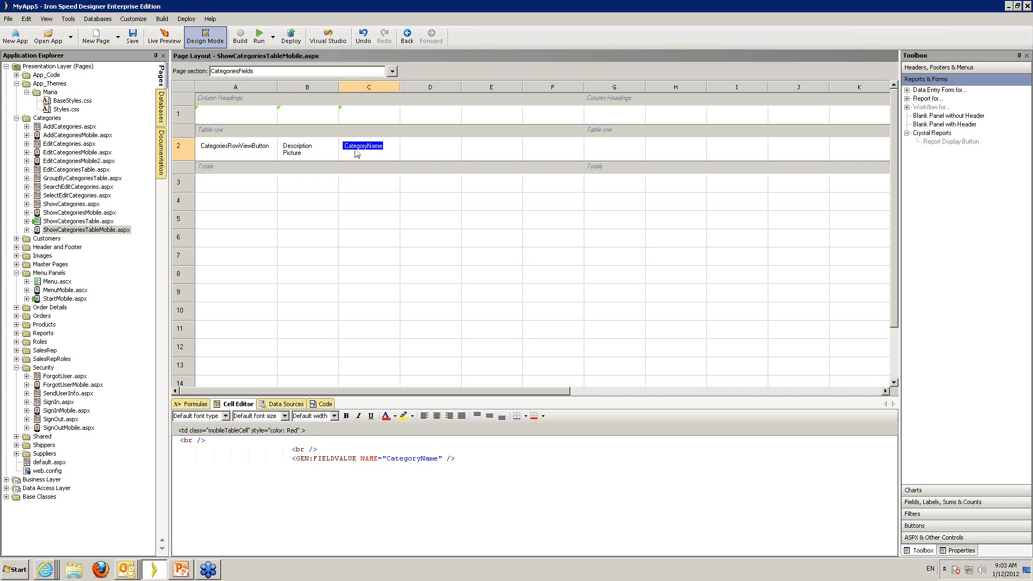
pyautogui.click(291, 152)
pyautogui.moveTo(392, 153); pyautogui.dragTo(425, 149)
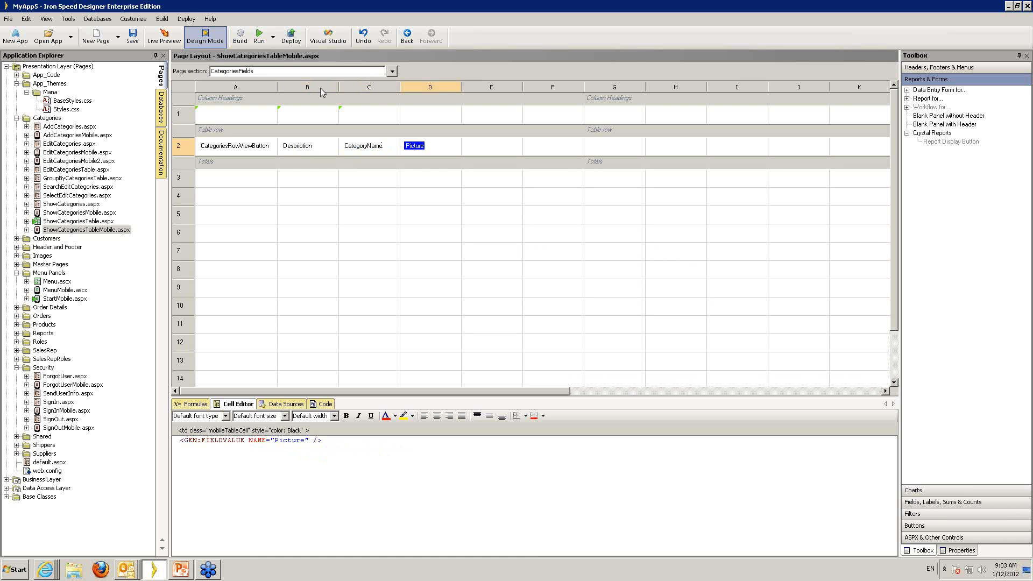
pyautogui.click(166, 40)
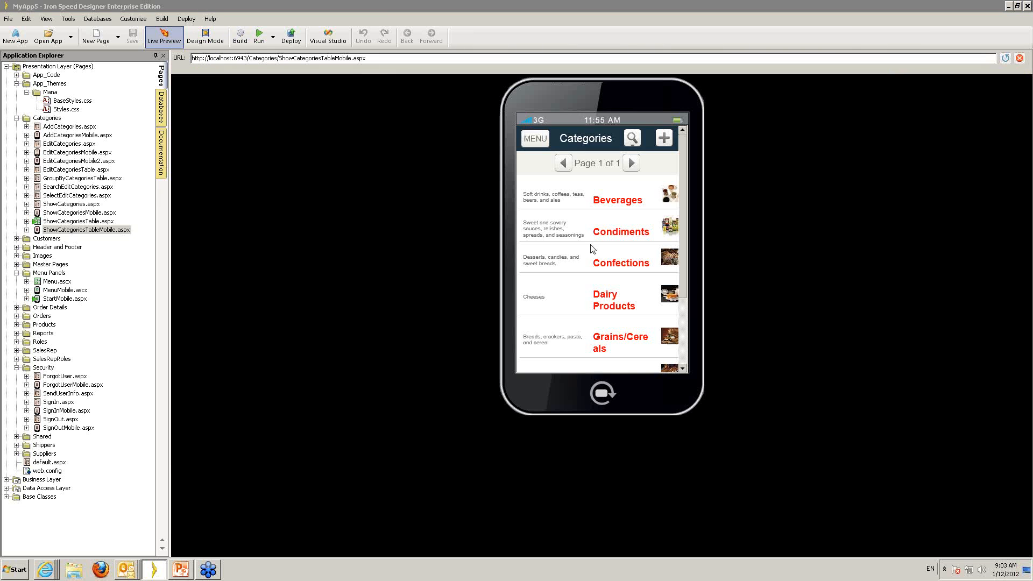
pyautogui.moveTo(685, 144); pyautogui.dragTo(685, 123)
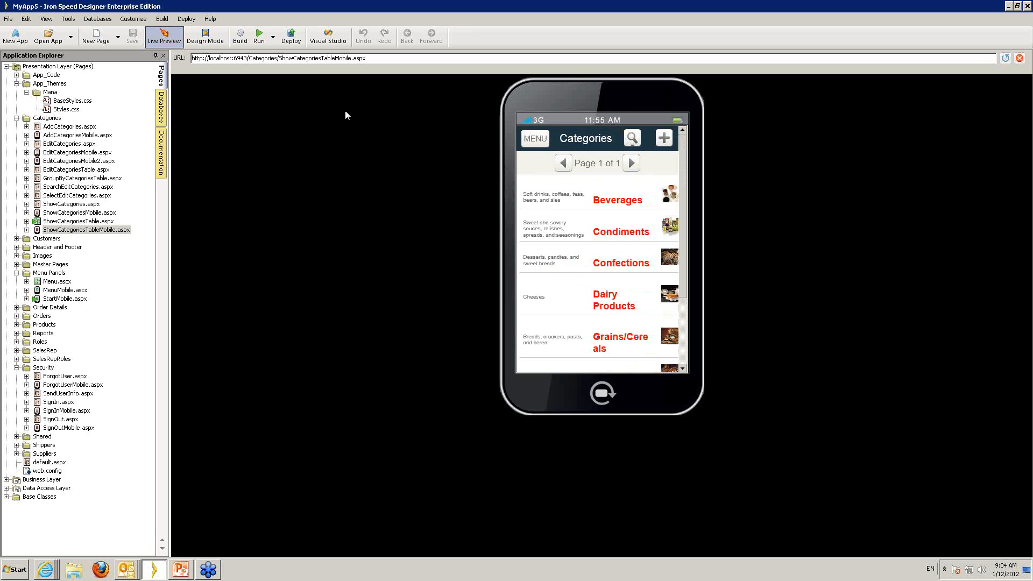
# Return the page to Design Mode and switch to PowerPoint to check the Design Mode and Properties slide
pyautogui.click(205, 36)
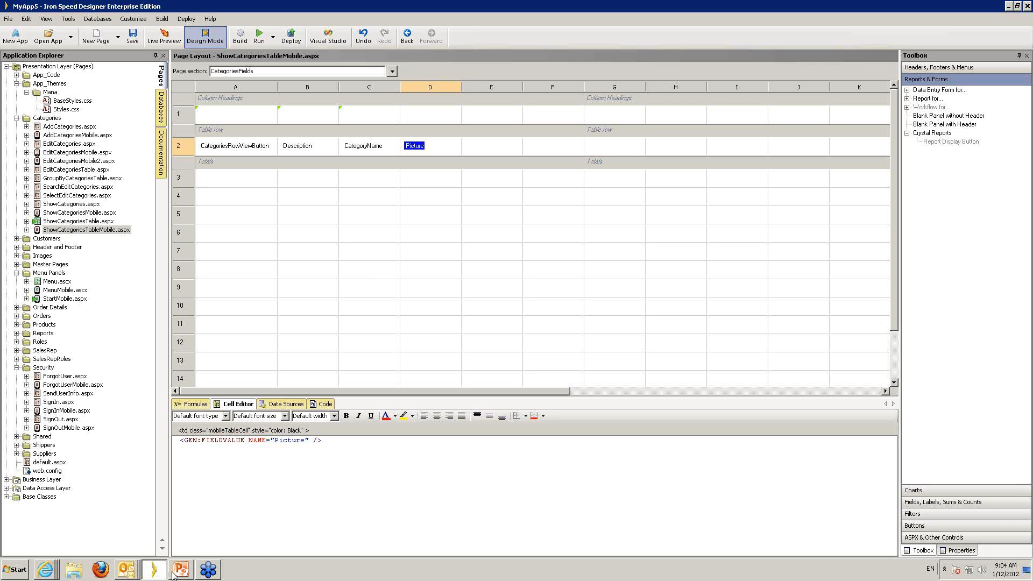
pyautogui.moveTo(184, 573)
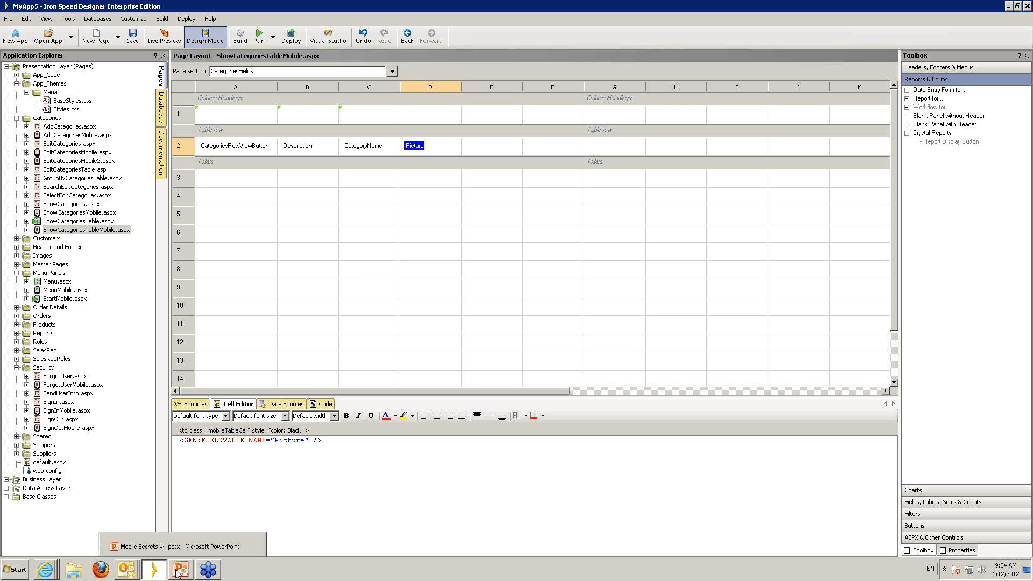
pyautogui.click(178, 574)
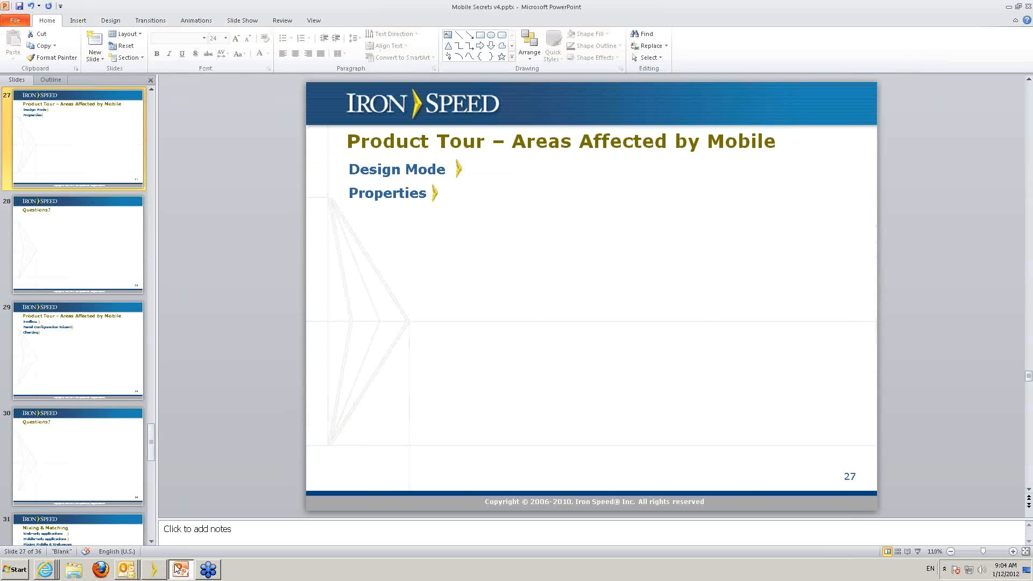
# Switch back to Iron Speed Designer and show the properties of the Picture field in cell D2
pyautogui.click(154, 571)
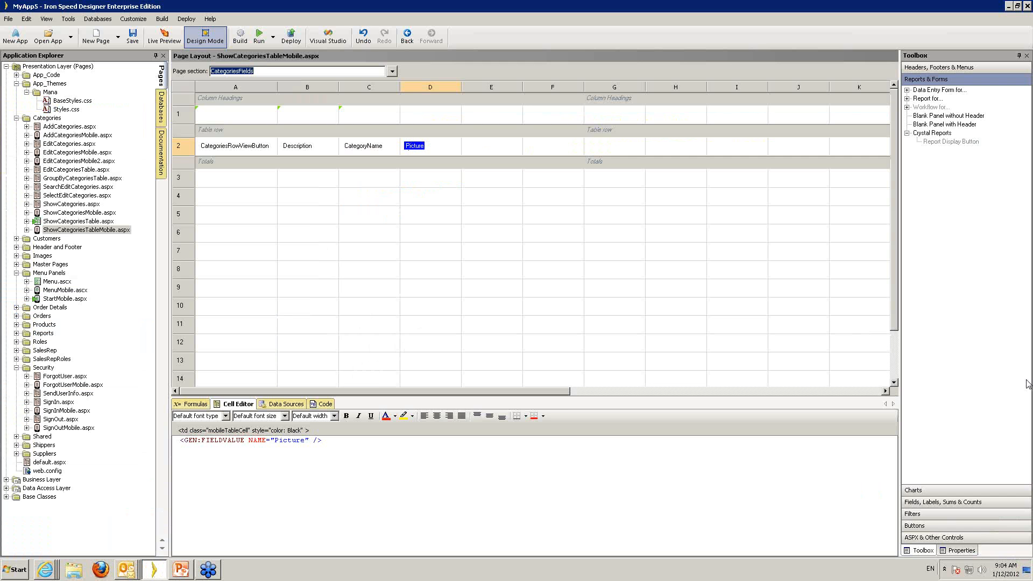
pyautogui.click(960, 551)
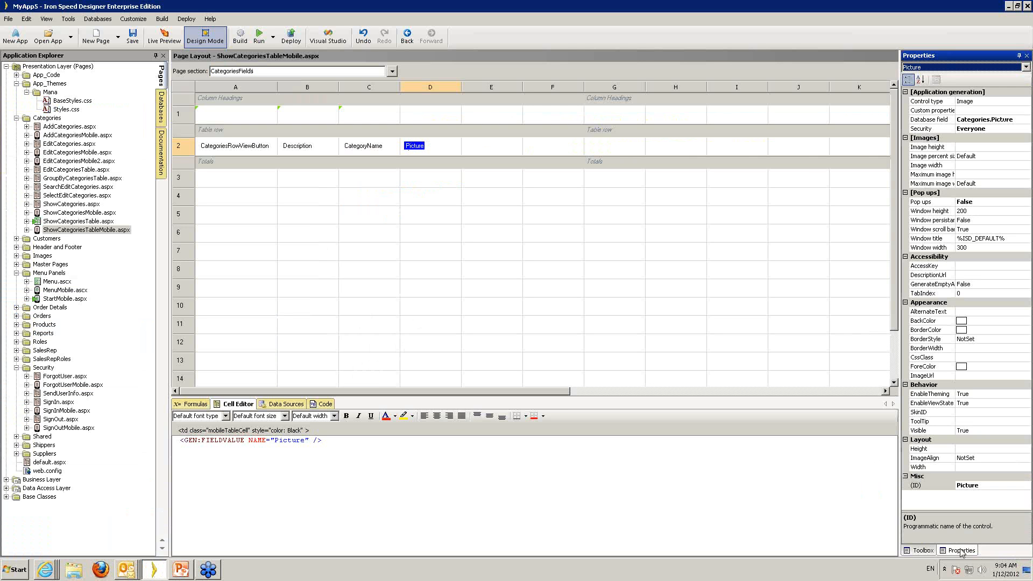
pyautogui.click(921, 551)
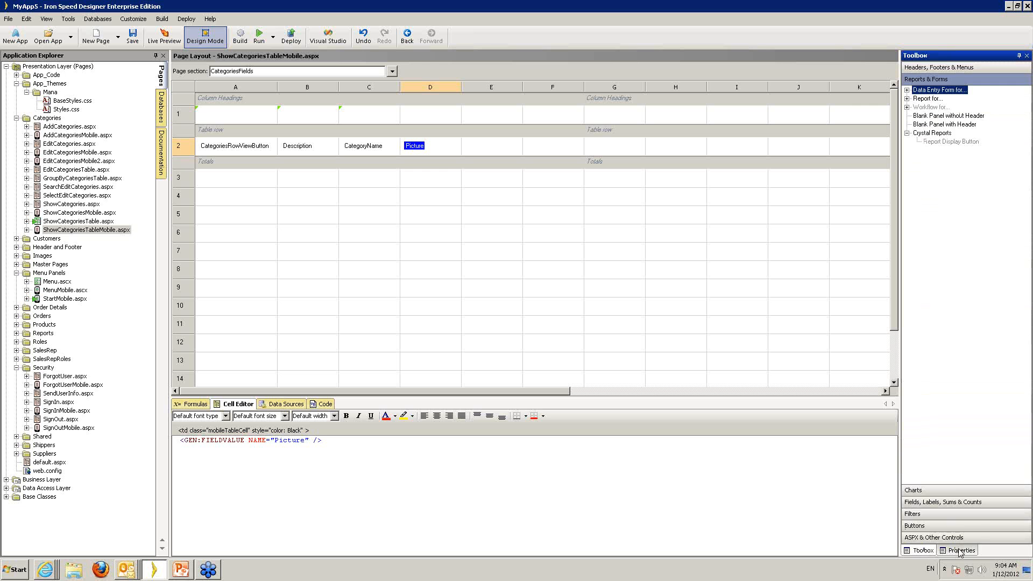
pyautogui.click(960, 551)
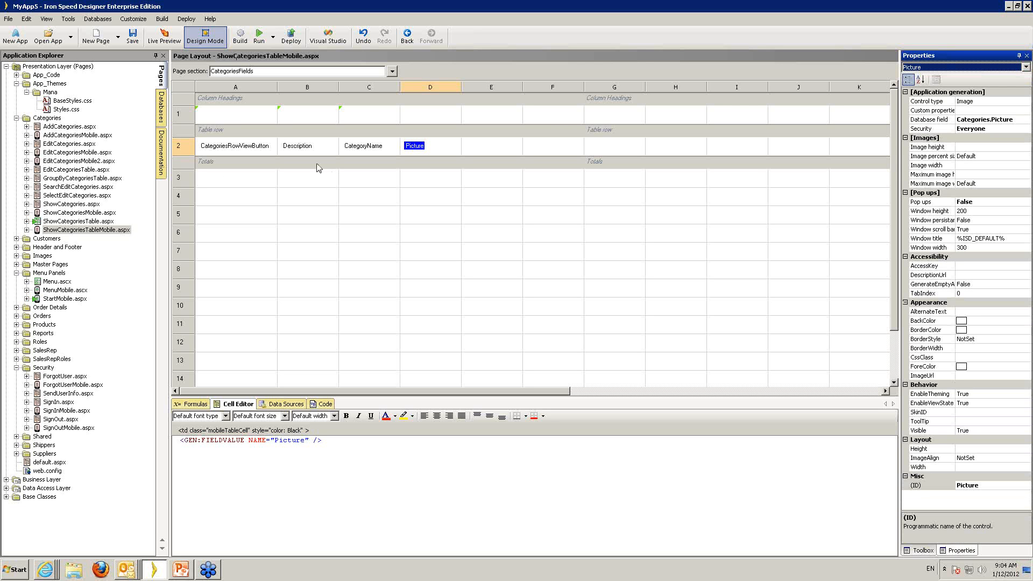
# Examine the CategoryName field's properties and SetCategoryName code, and the page's CategoriesTableControlQuery data source
pyautogui.click(367, 147)
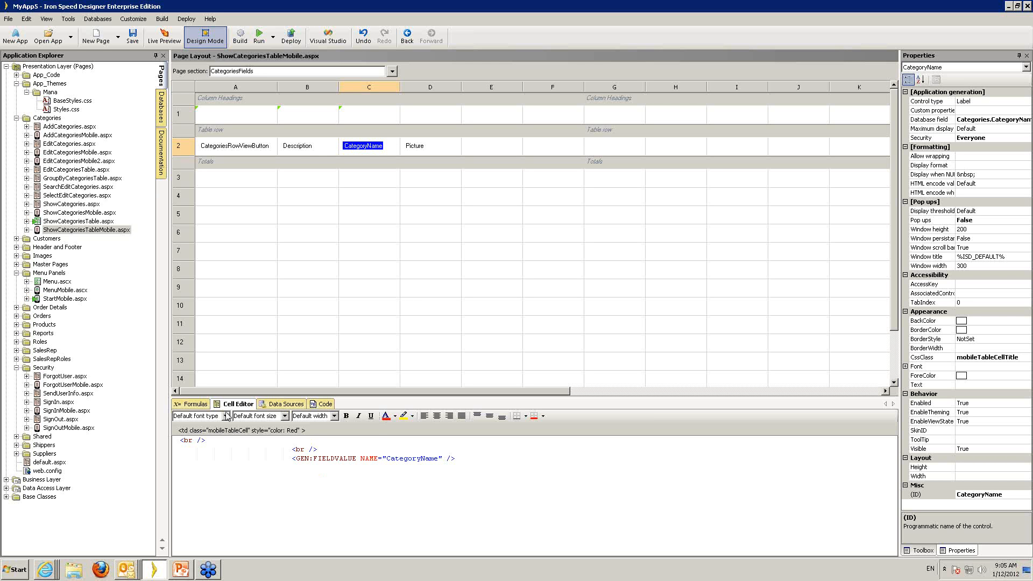
pyautogui.click(323, 405)
pyautogui.click(325, 404)
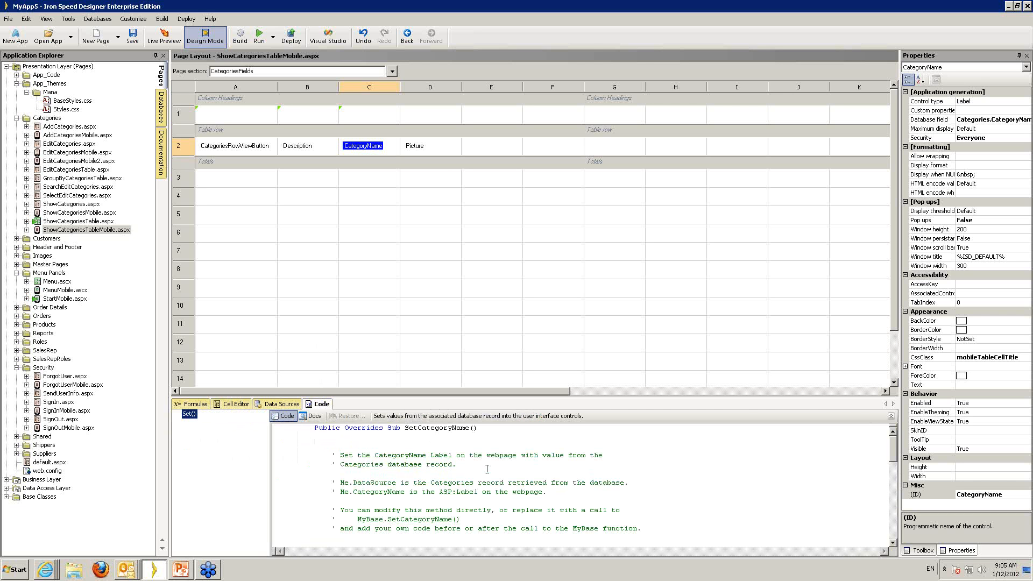
pyautogui.click(555, 475)
pyautogui.scroll(-4, 554, 476)
pyautogui.scroll(4, 522, 455)
pyautogui.click(272, 406)
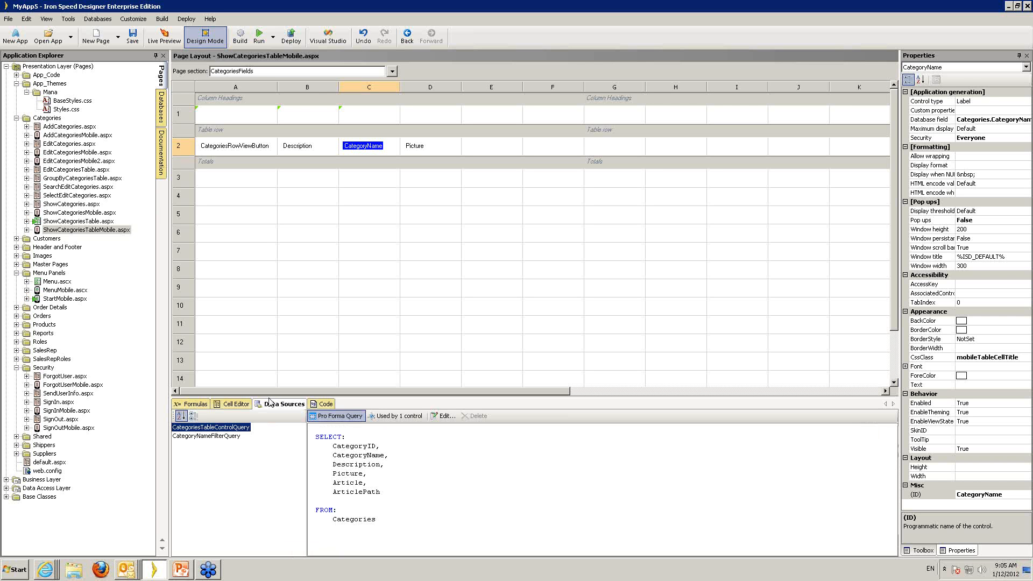
# Switch to PowerPoint, run the slide show from slide 27 to the Toolbox, Panel Configuration Wizard and Charting slide, and end the show
pyautogui.click(186, 577)
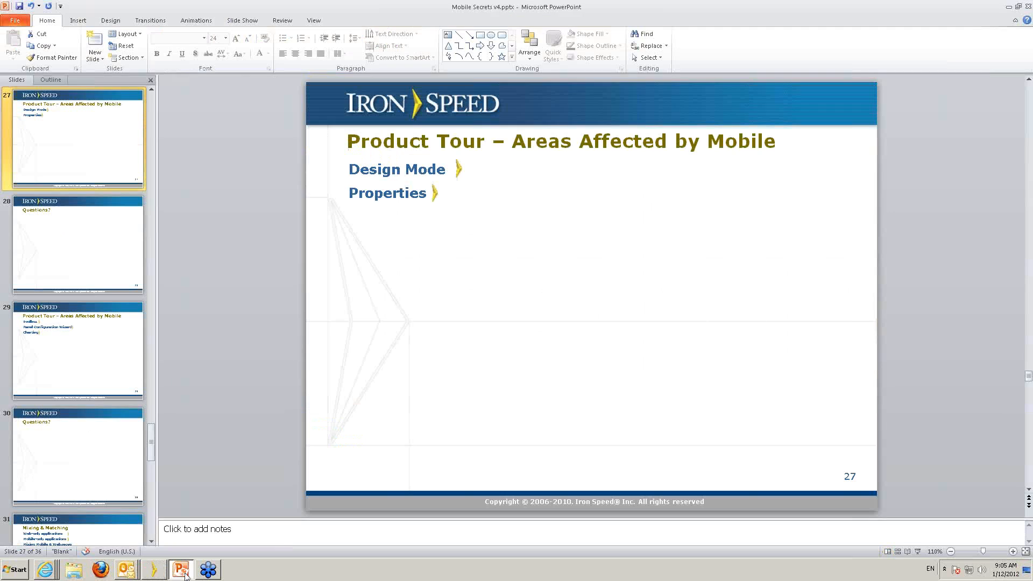
pyautogui.hotkey('shift', 'F5')
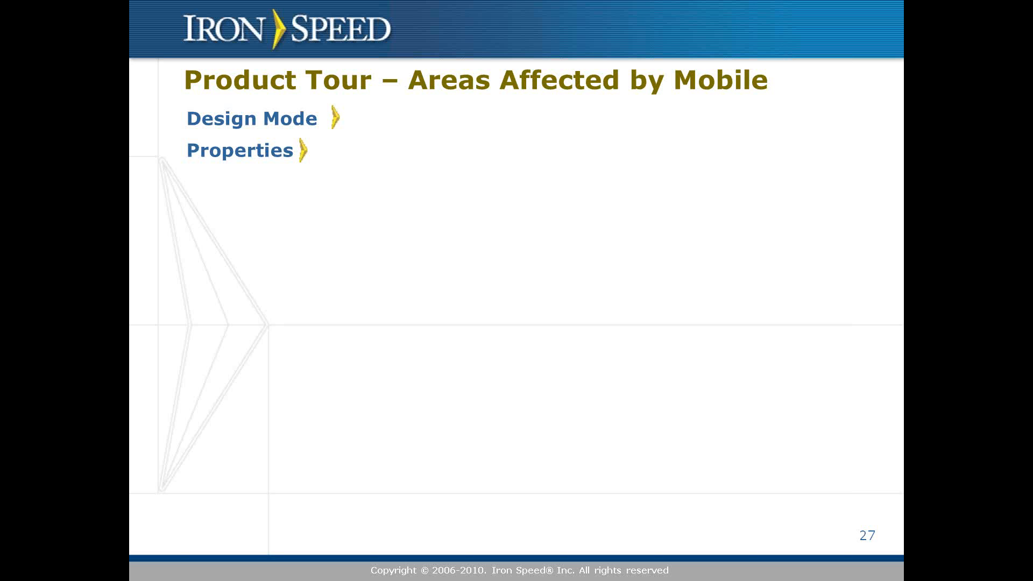
pyautogui.press('Right')
pyautogui.press('Right')
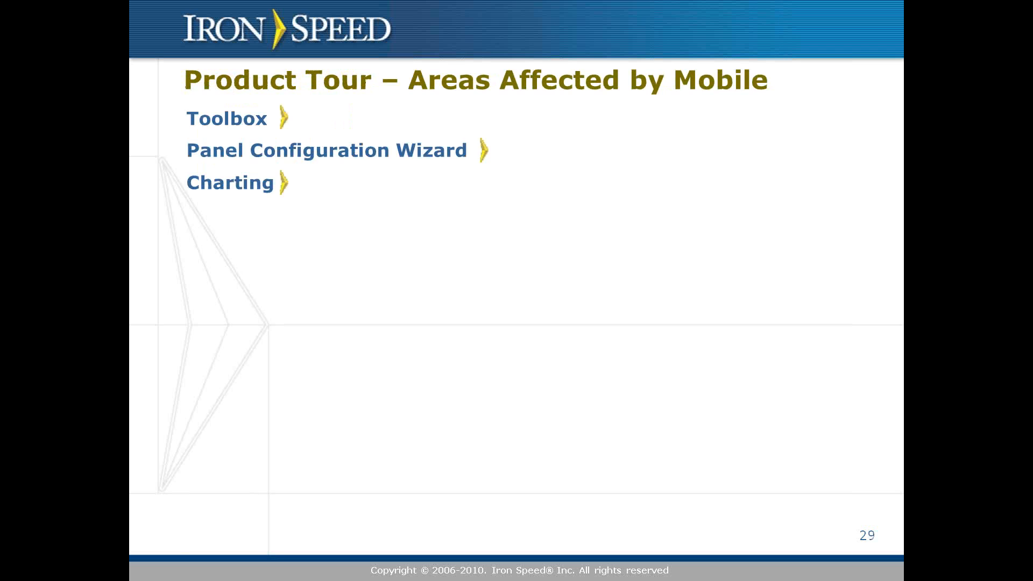
pyautogui.press('Right')
pyautogui.press('Right')
pyautogui.press('Left')
pyautogui.press('Left')
pyautogui.press('Escape')
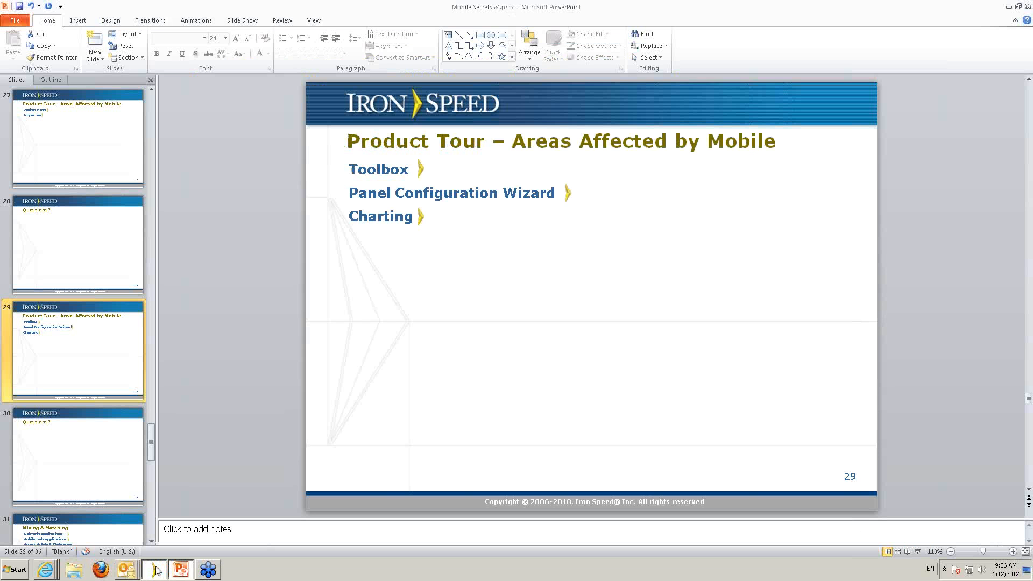
# Switch to Iron Speed Designer and examine which headers, footers, menus, reports and forms the Toolbox offers for the mobile page
pyautogui.click(155, 570)
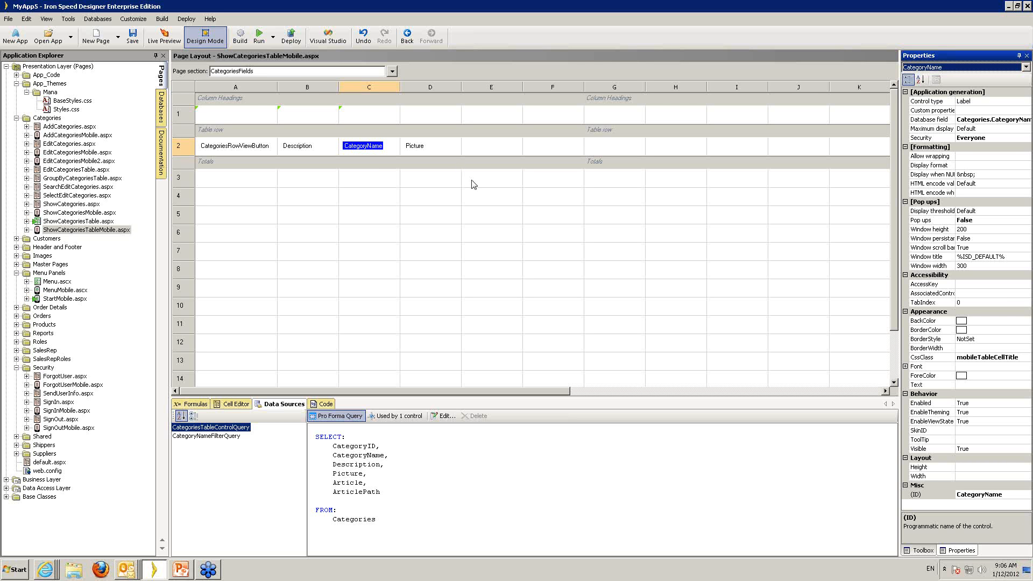
pyautogui.click(926, 551)
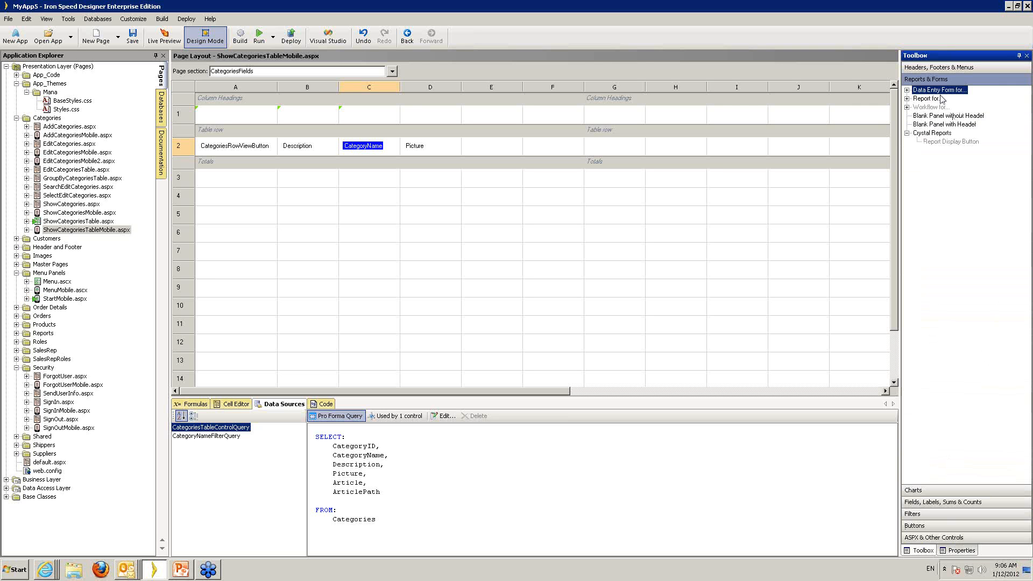
pyautogui.click(940, 67)
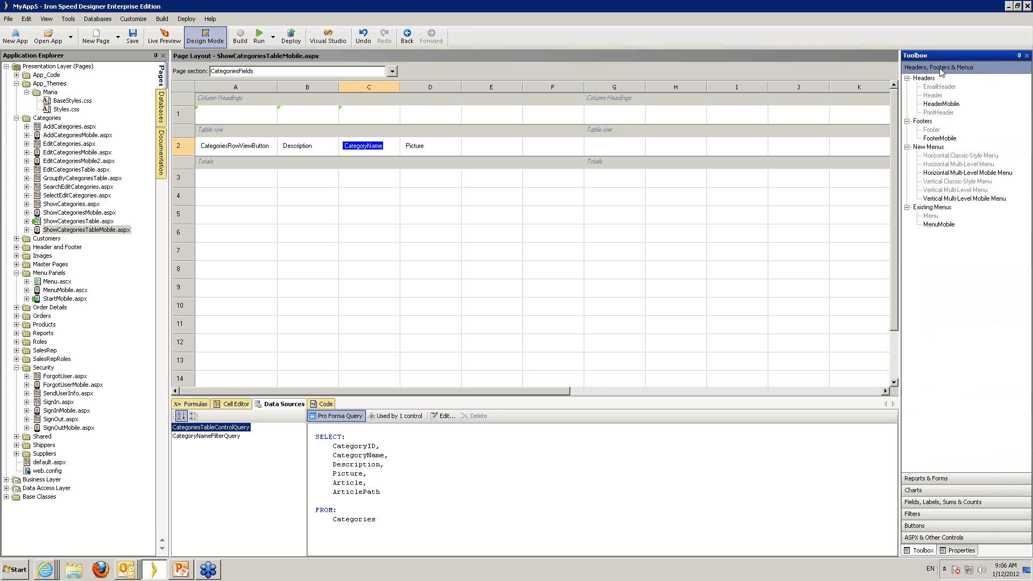
pyautogui.click(931, 130)
pyautogui.click(958, 173)
pyautogui.click(954, 199)
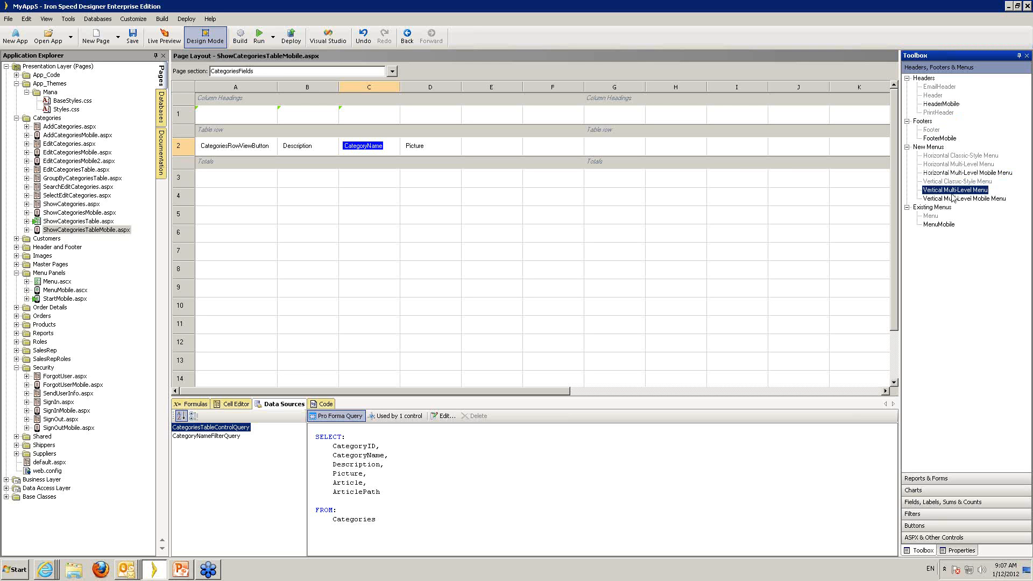
pyautogui.click(939, 224)
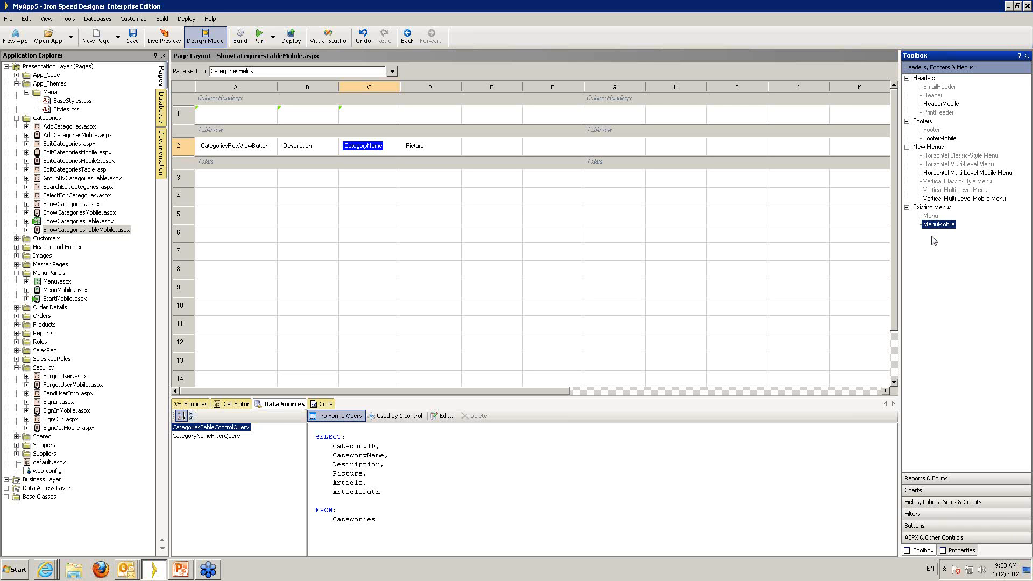
pyautogui.click(926, 479)
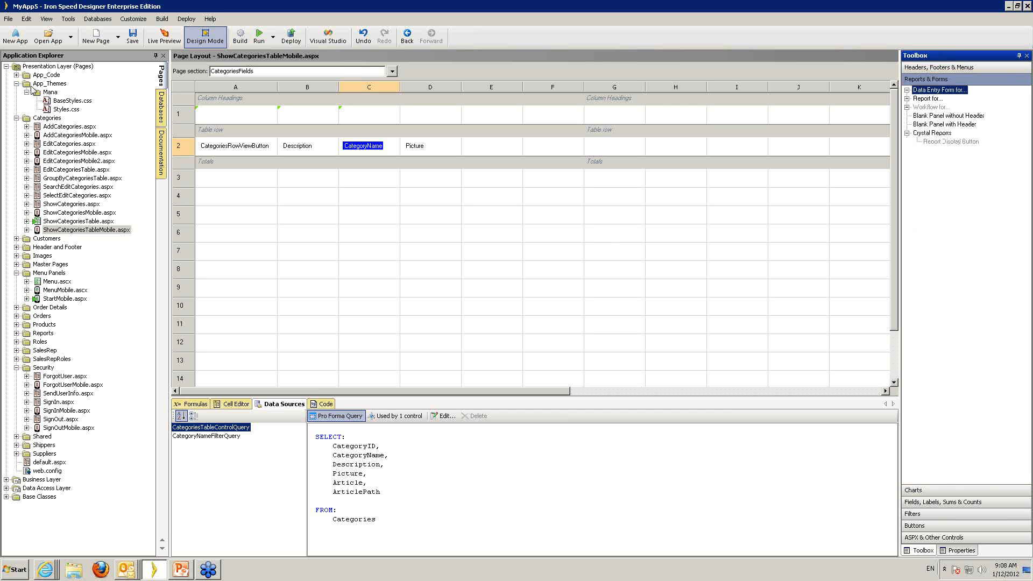
# Create a new BlankMobile Page in the Categories folder, preview it live, and return to Design Mode
pyautogui.rightClick(43, 117)
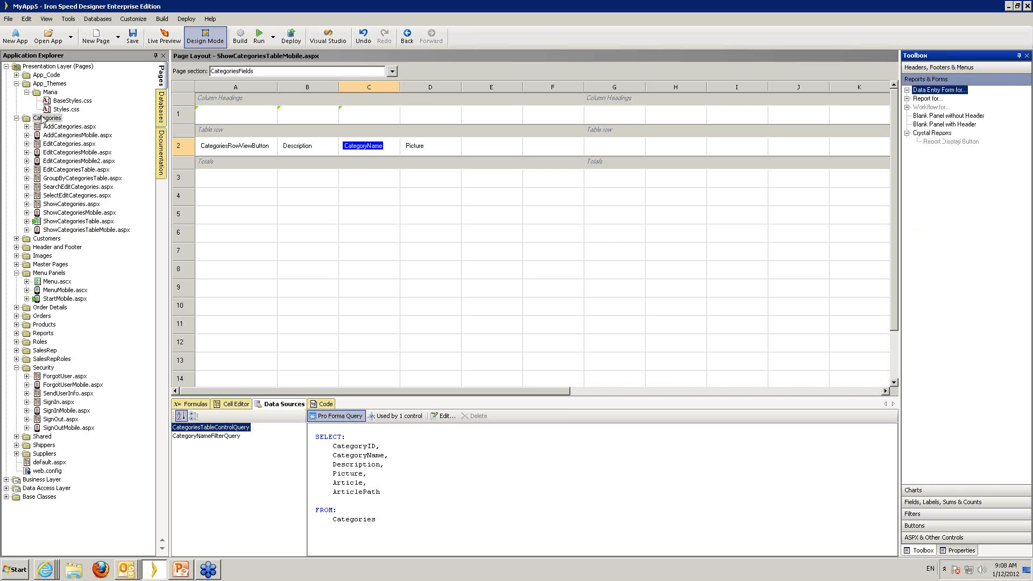
pyautogui.moveTo(72, 123)
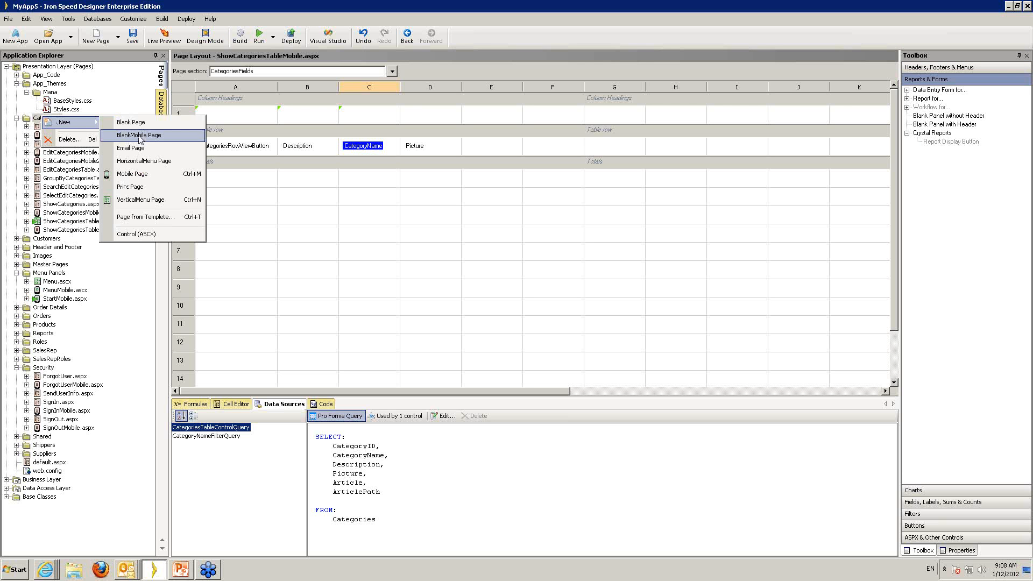
pyautogui.click(141, 138)
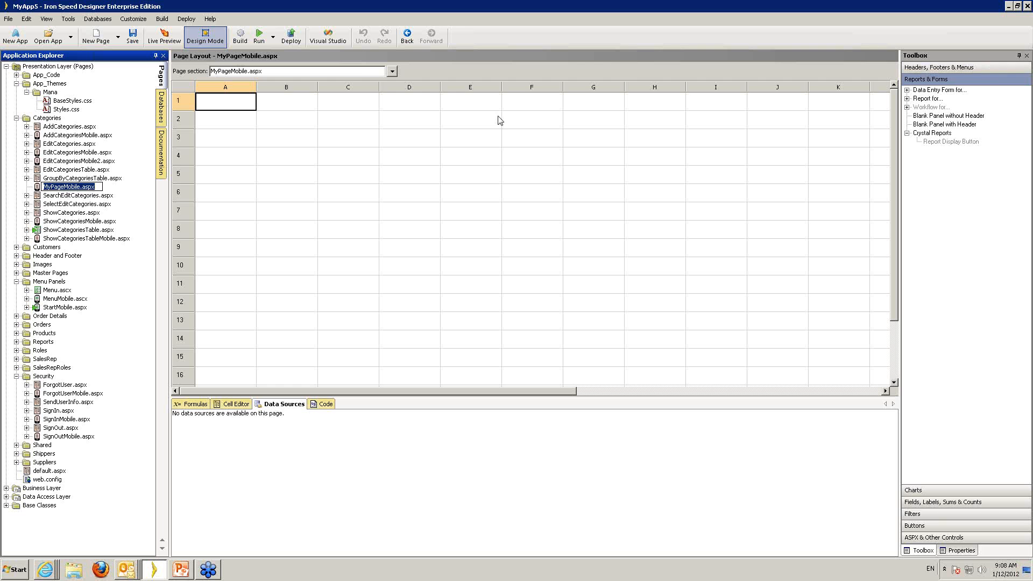
pyautogui.click(167, 37)
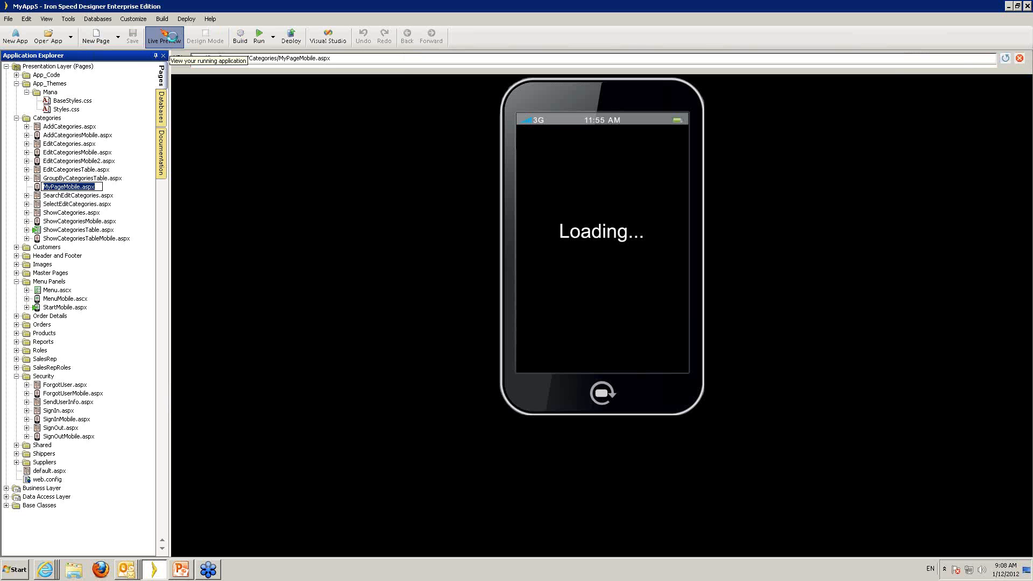
pyautogui.click(210, 41)
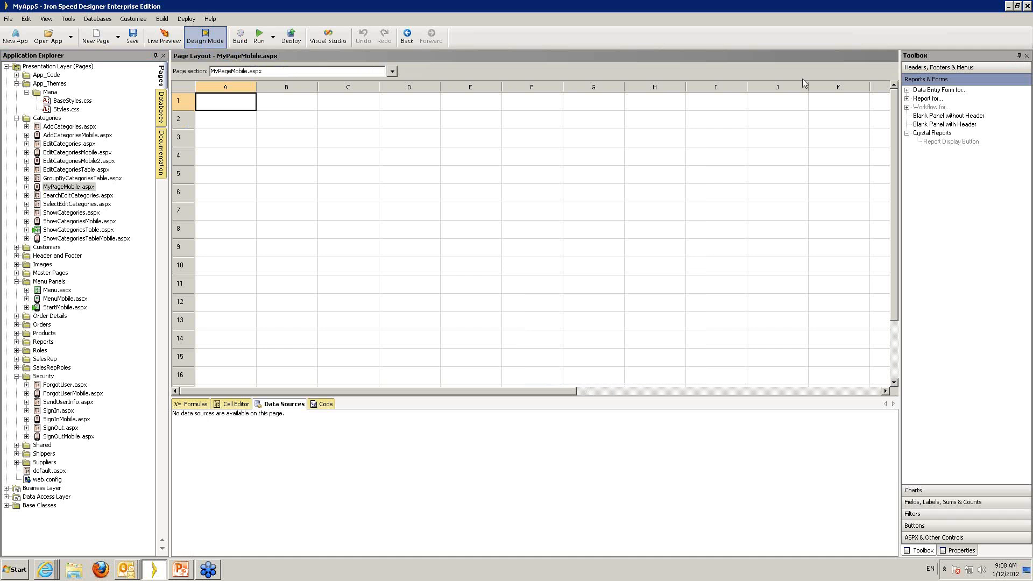
# Add an Edit Record Mobile data entry form for the Categories table in cell A1 and check it in Live Preview
pyautogui.click(907, 91)
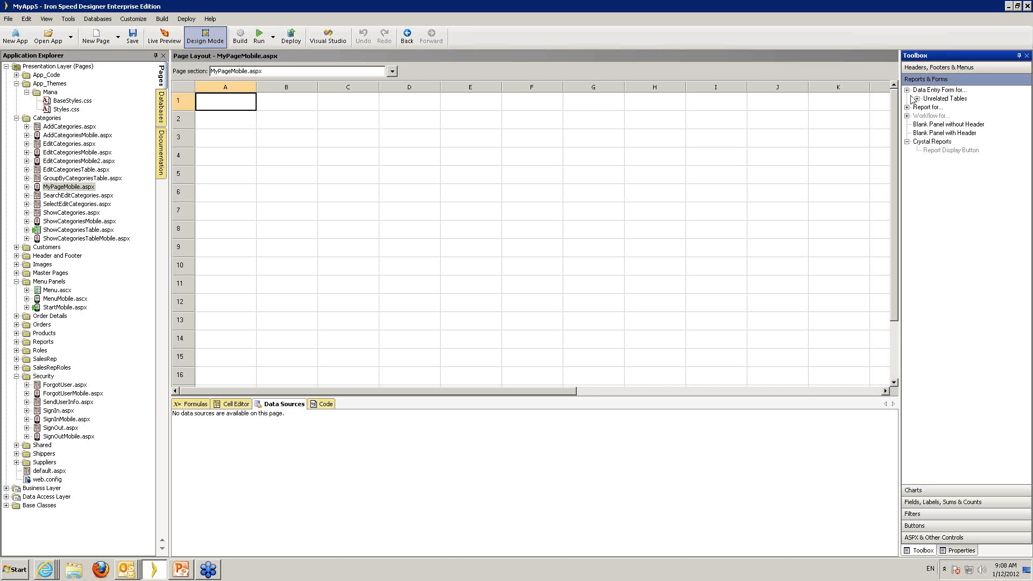
pyautogui.click(917, 100)
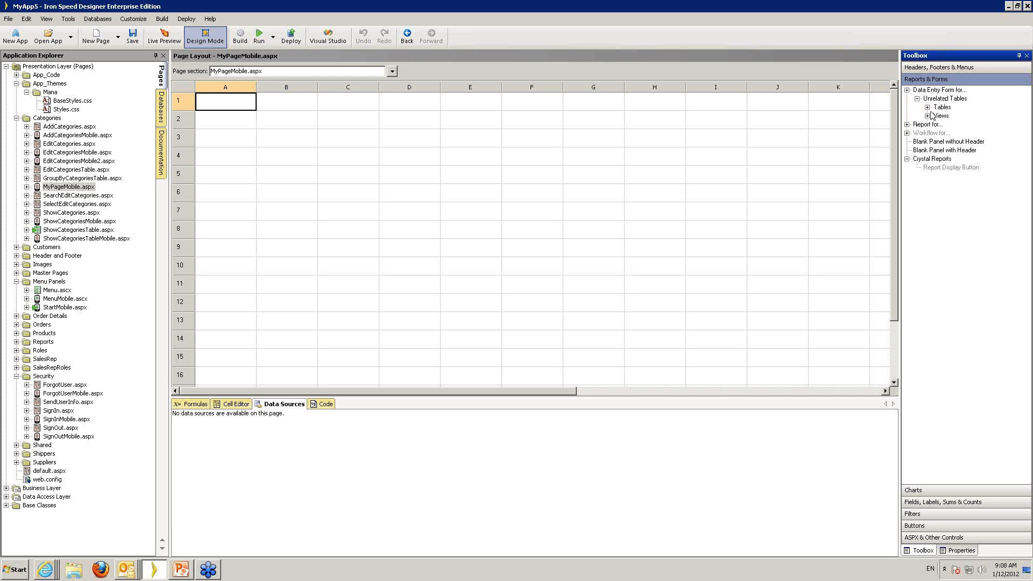
pyautogui.click(927, 107)
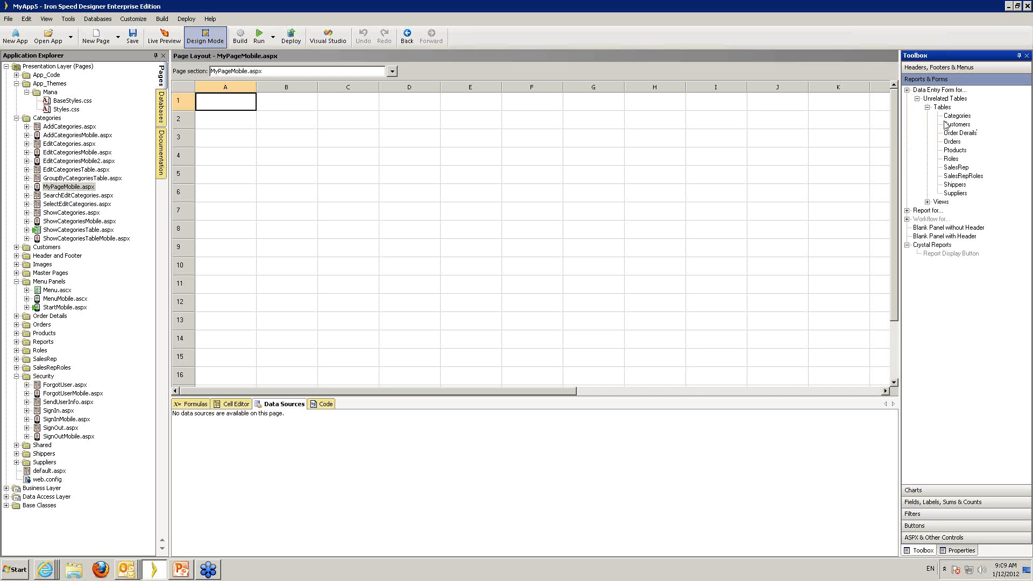
pyautogui.moveTo(958, 116); pyautogui.dragTo(240, 105)
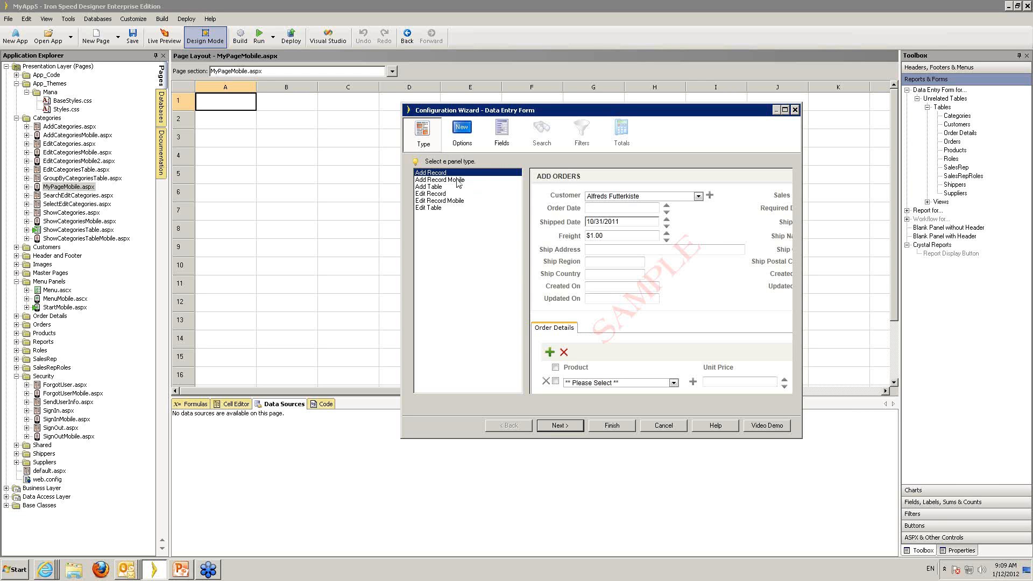
pyautogui.click(439, 201)
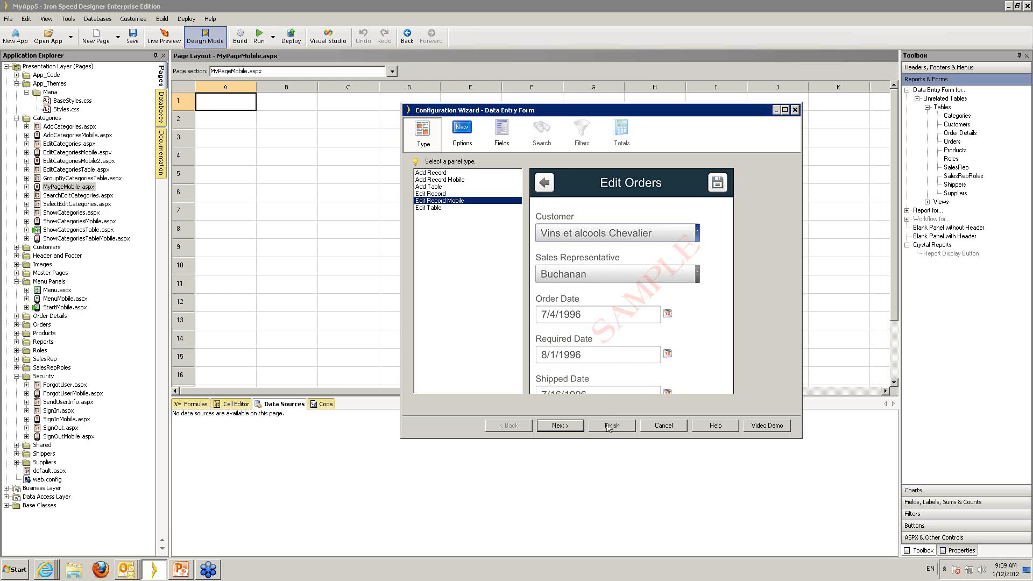
pyautogui.click(559, 427)
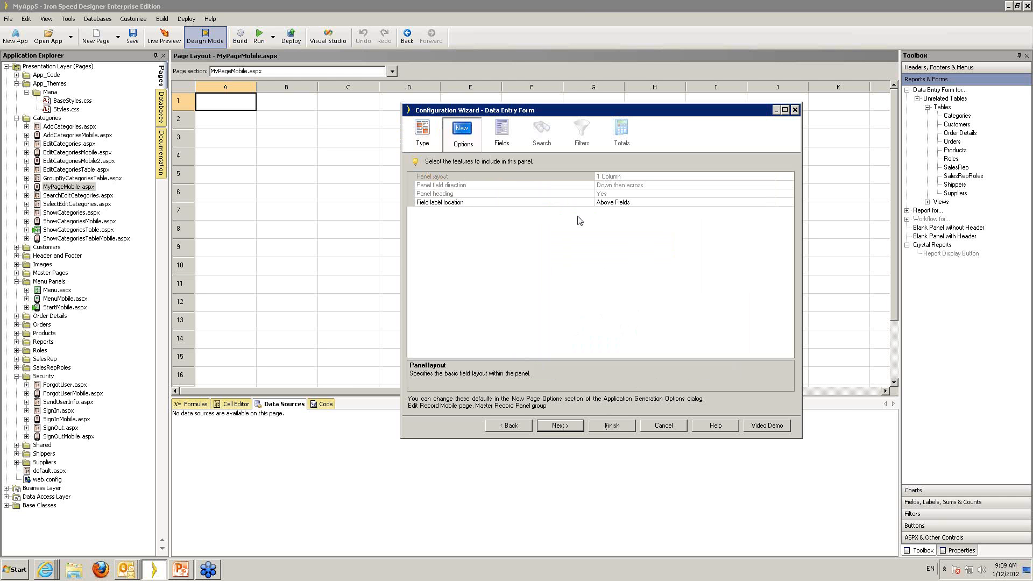
pyautogui.click(562, 425)
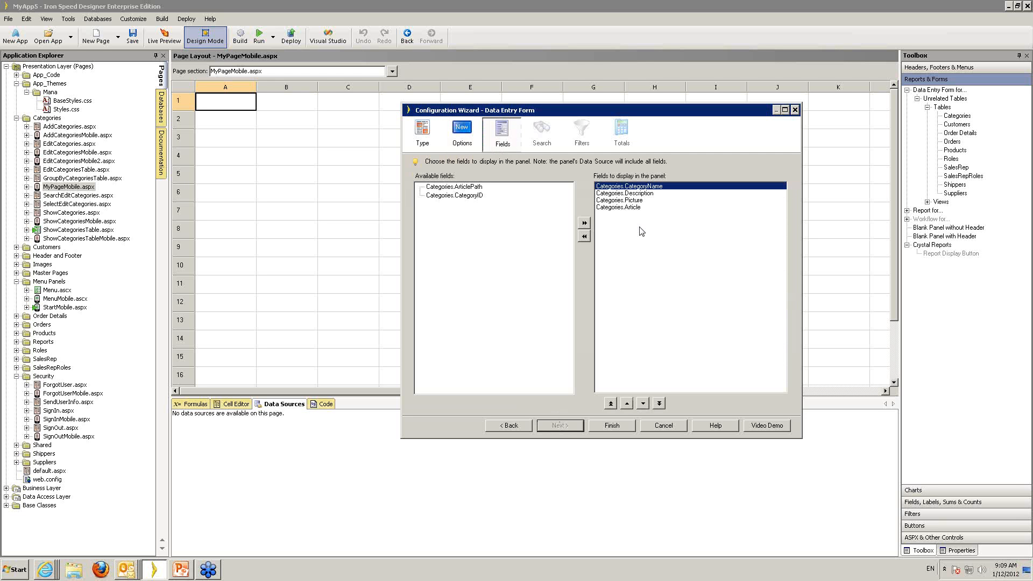
pyautogui.click(612, 425)
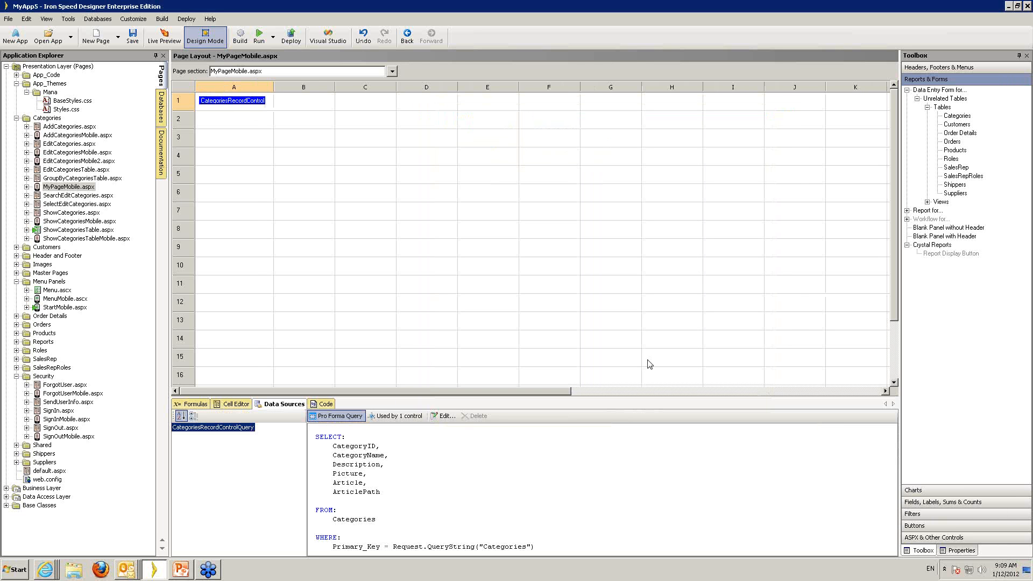
pyautogui.click(160, 38)
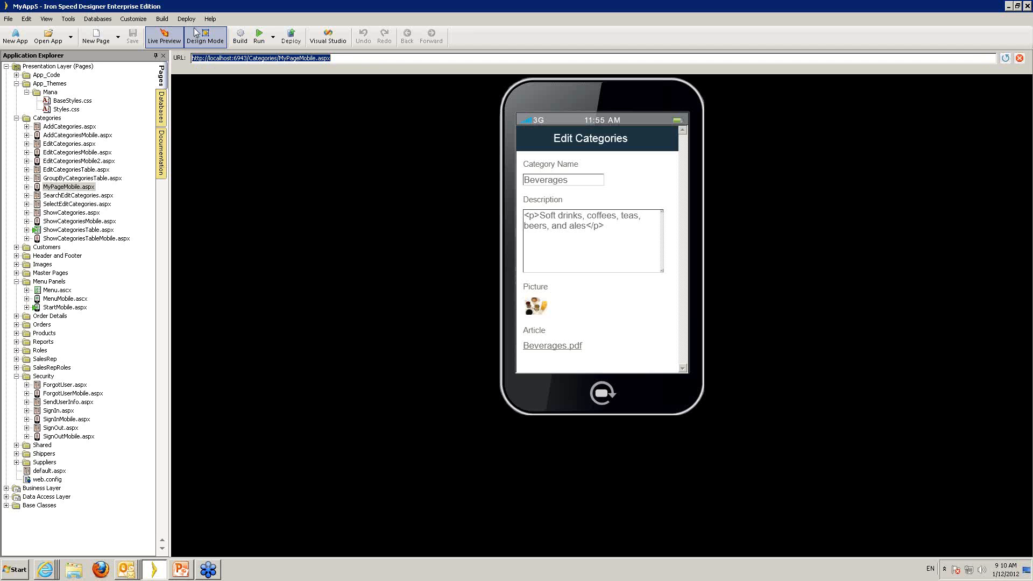
pyautogui.click(194, 27)
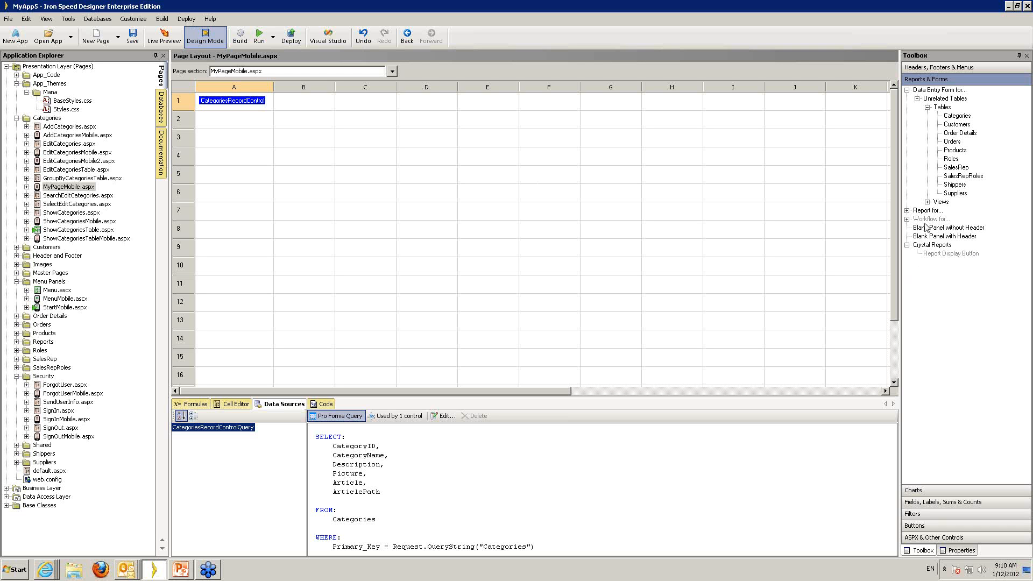
# Add a Report Mobile panel for the Categories table in cell A2, keeping the default options and fields
pyautogui.click(907, 91)
pyautogui.click(907, 99)
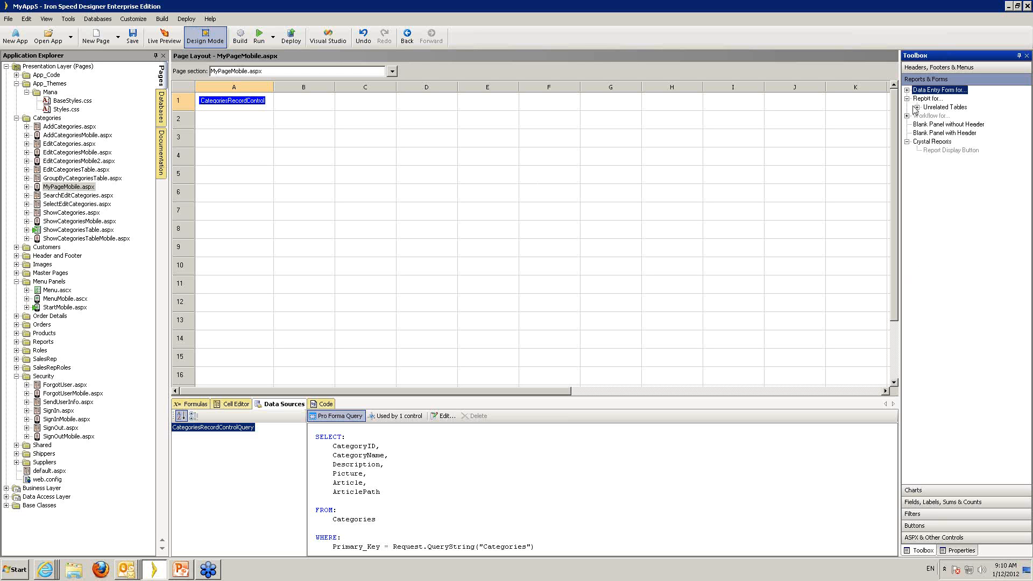
pyautogui.click(916, 108)
pyautogui.click(927, 116)
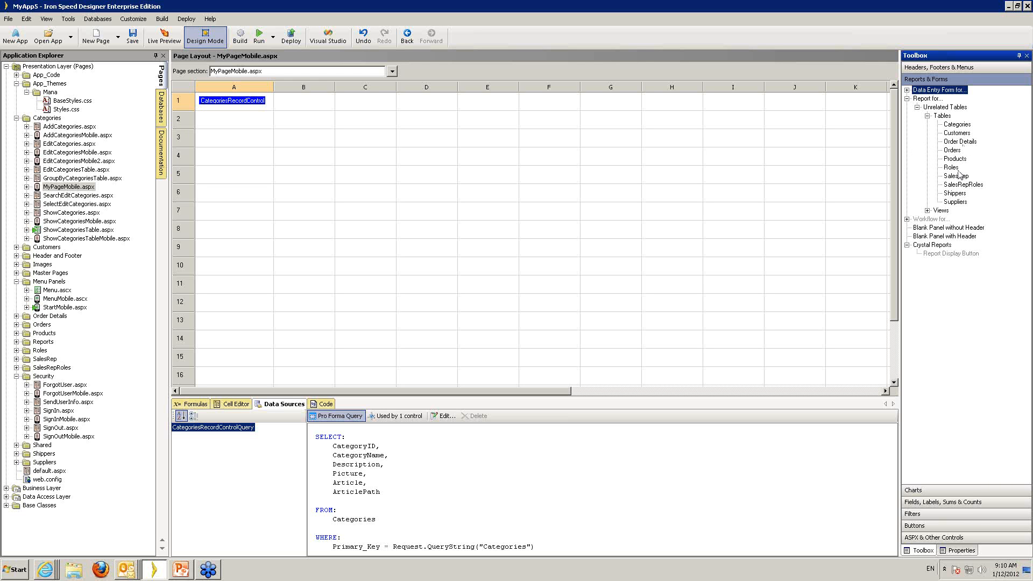
pyautogui.moveTo(957, 124); pyautogui.dragTo(240, 122)
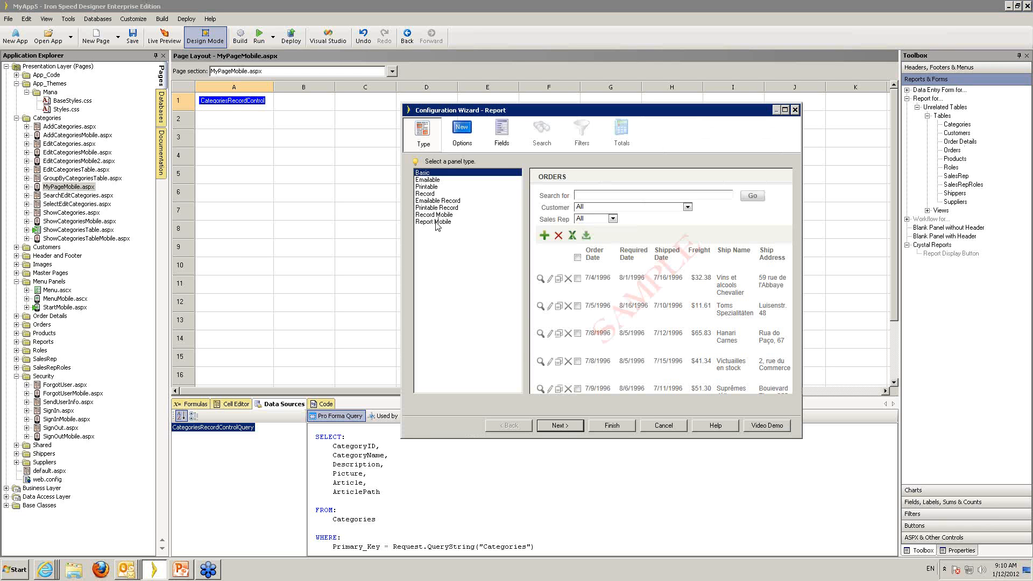
pyautogui.click(436, 222)
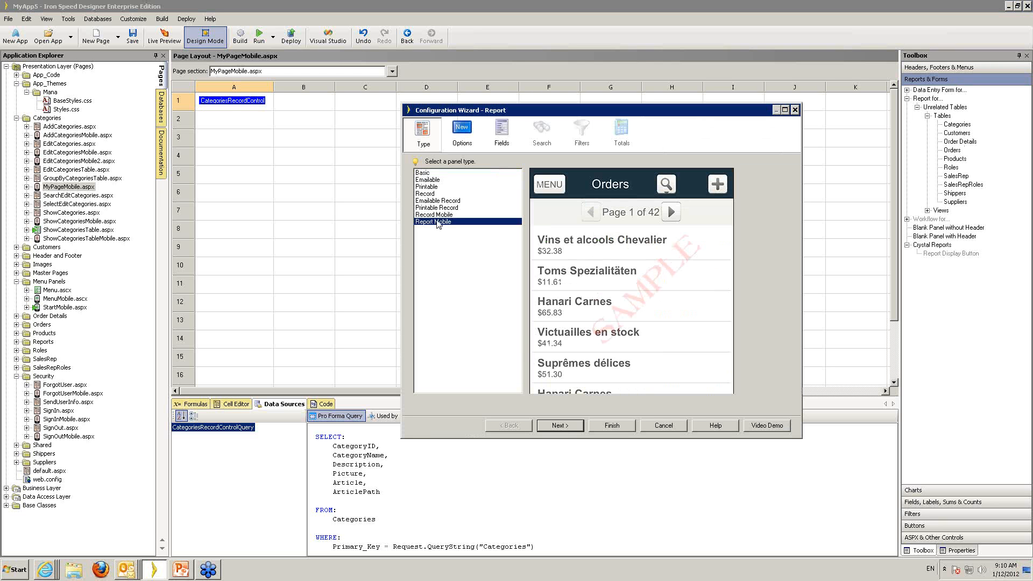
pyautogui.click(563, 426)
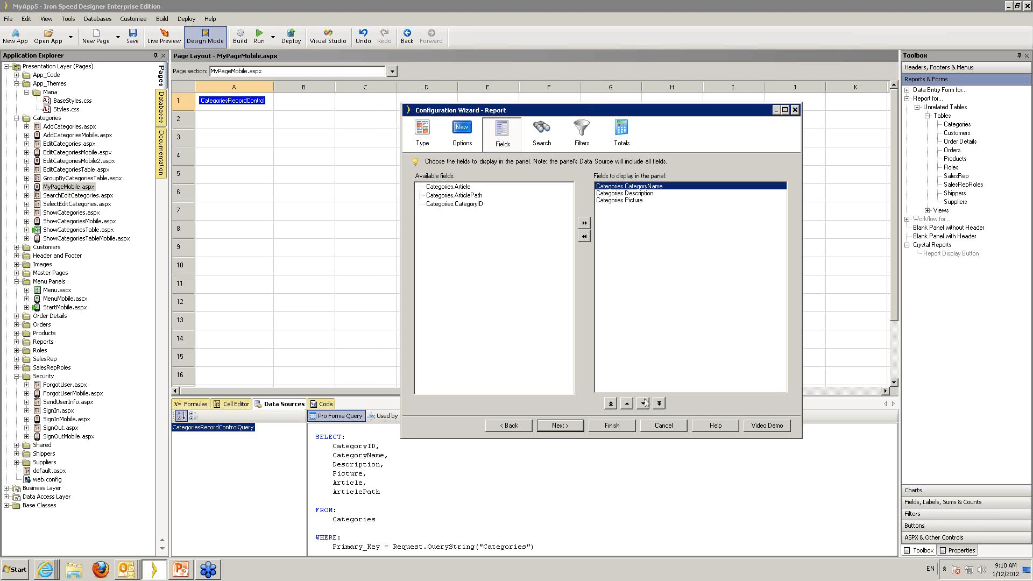
pyautogui.click(616, 424)
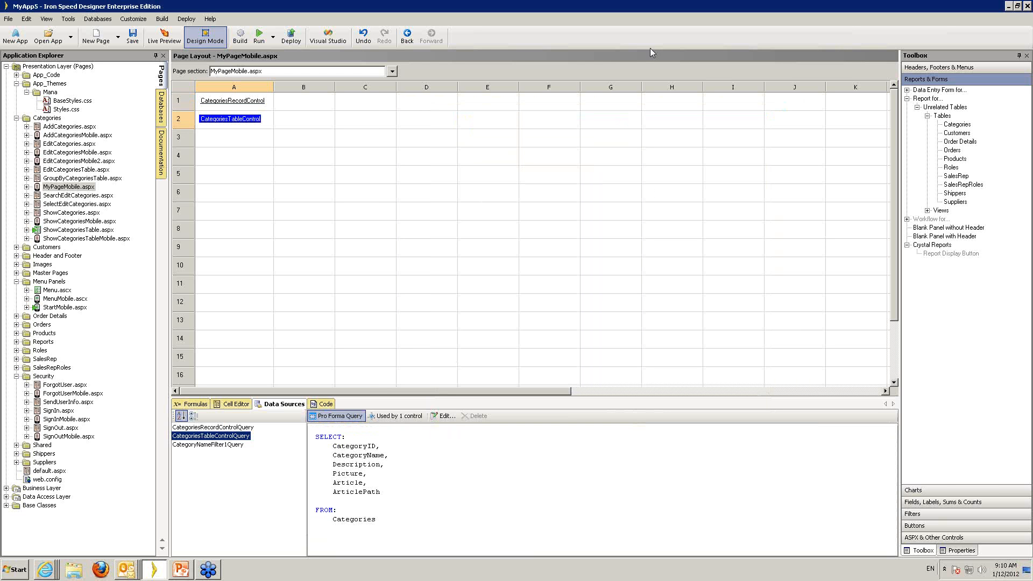
# Try to add a Search and Edit Record workflow panel for the Categories table in cell A3
pyautogui.click(907, 219)
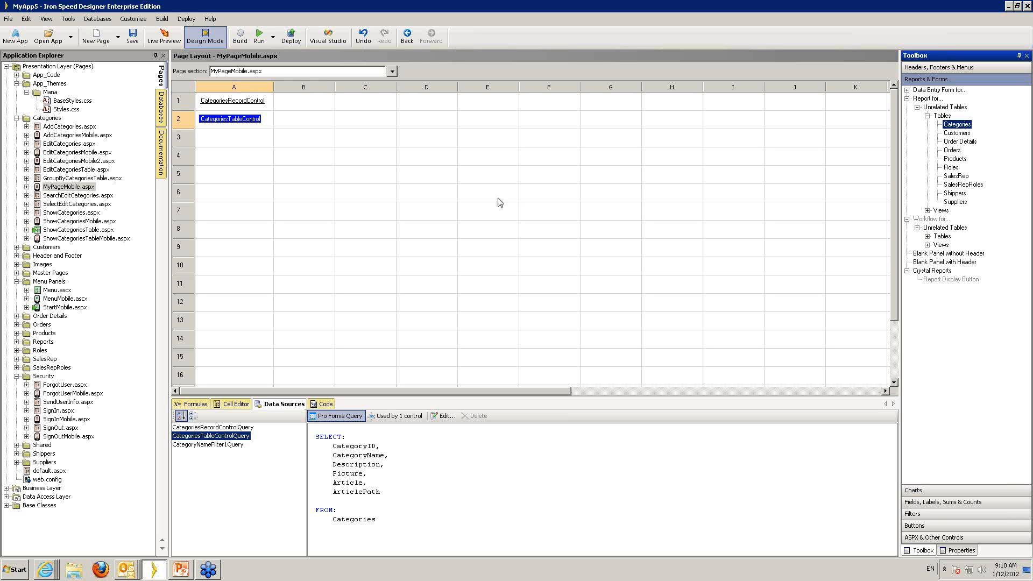
pyautogui.click(928, 237)
pyautogui.moveTo(958, 245); pyautogui.dragTo(226, 140)
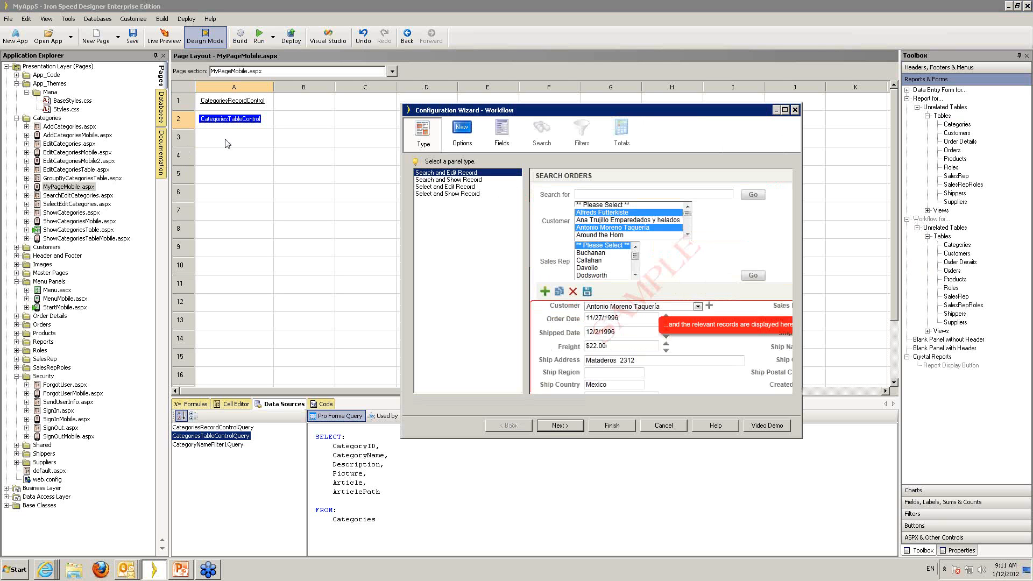
pyautogui.click(616, 427)
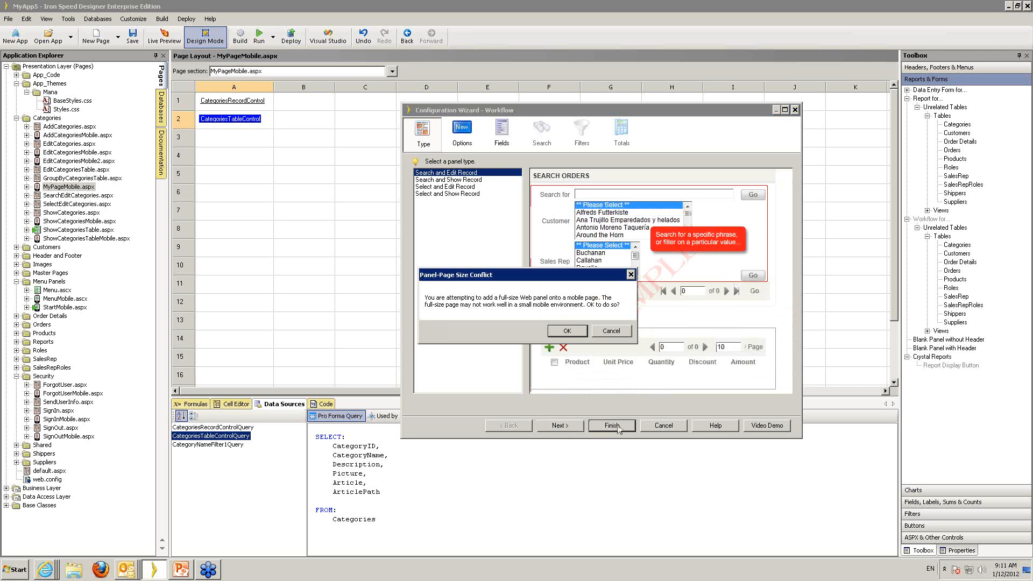
pyautogui.click(618, 331)
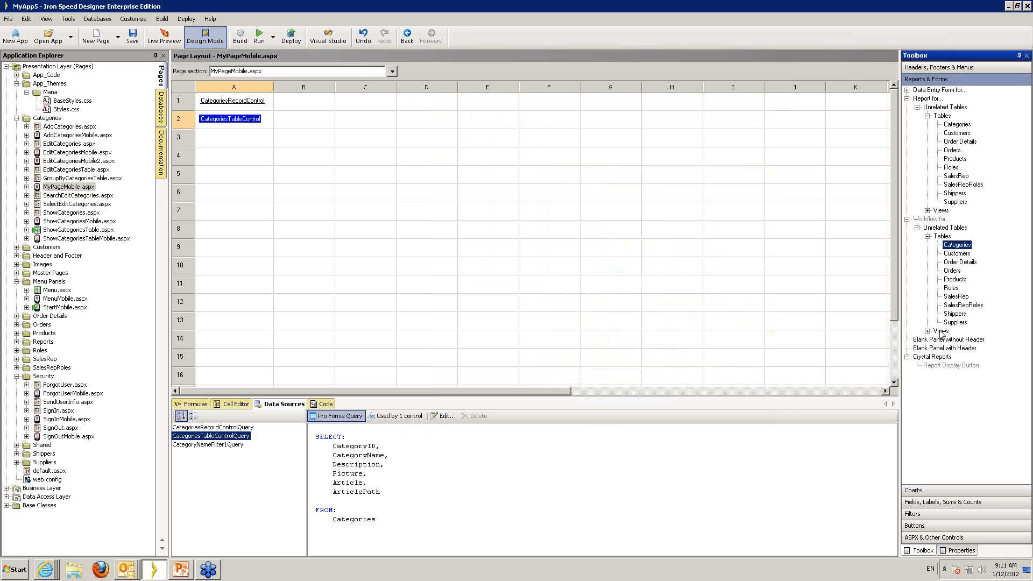
# Add an Average of Orders.Freight chart in cell A3, keeping the vertical column chart type
pyautogui.click(929, 490)
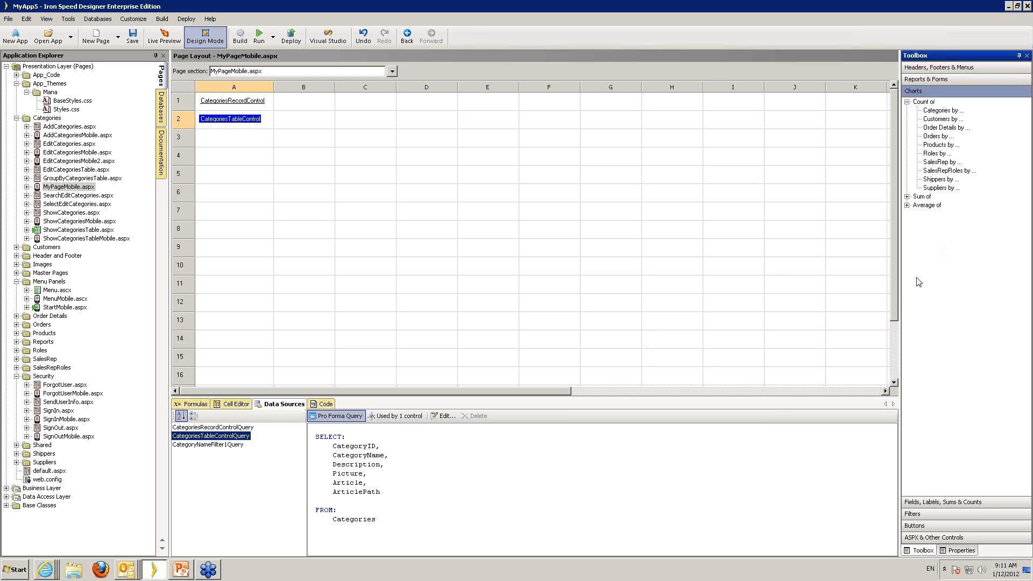
pyautogui.click(907, 206)
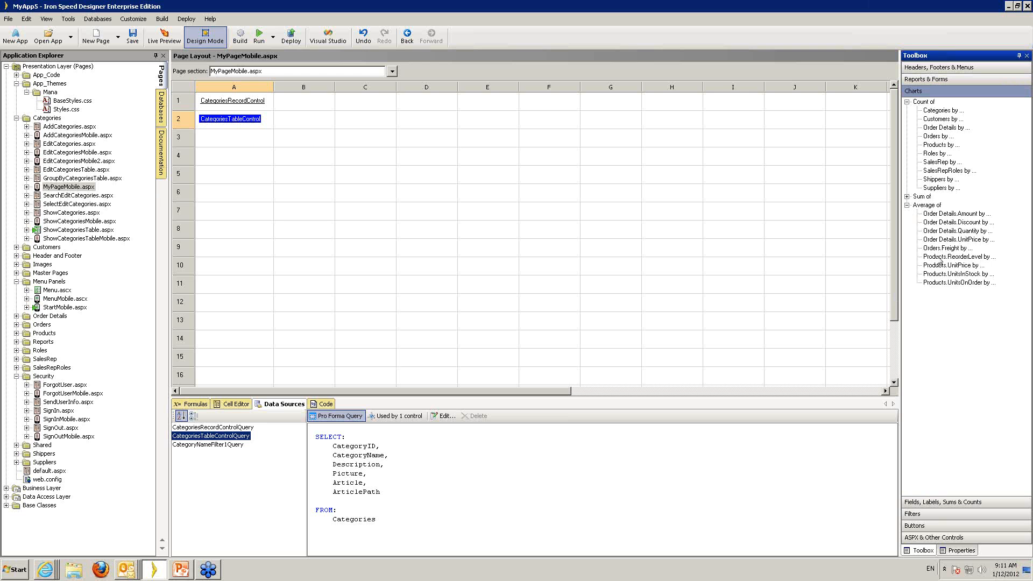
pyautogui.moveTo(943, 250); pyautogui.dragTo(227, 141)
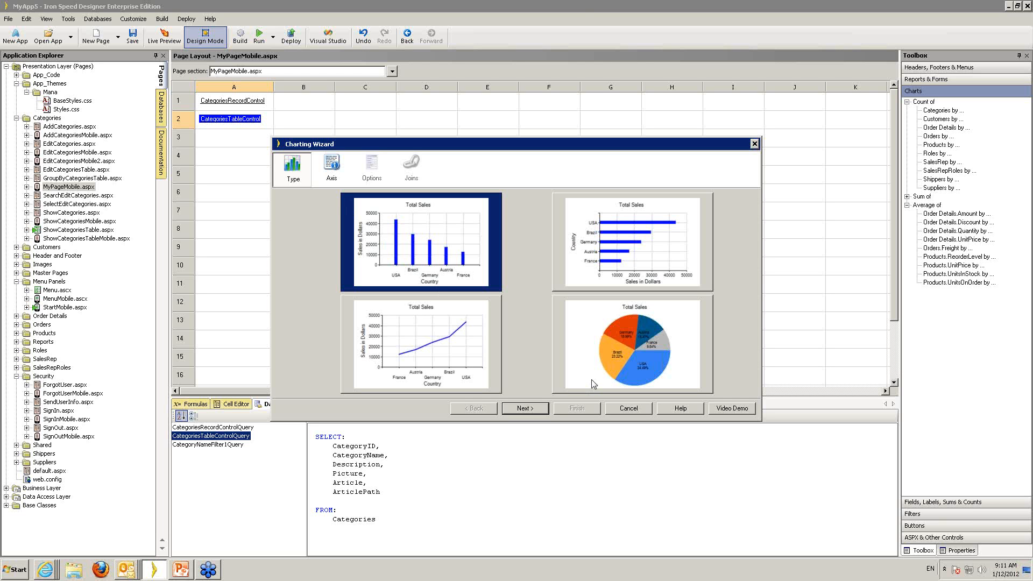
pyautogui.click(524, 409)
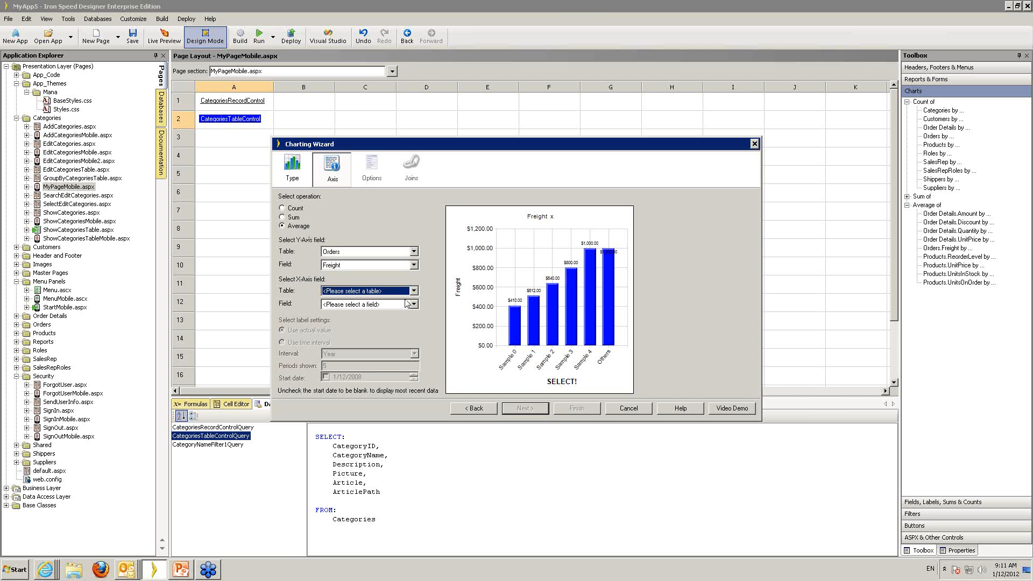
# Set the chart's X-axis to OrderDate from the Orders table with time-interval labels by Year, and finish the Charting Wizard
pyautogui.click(357, 291)
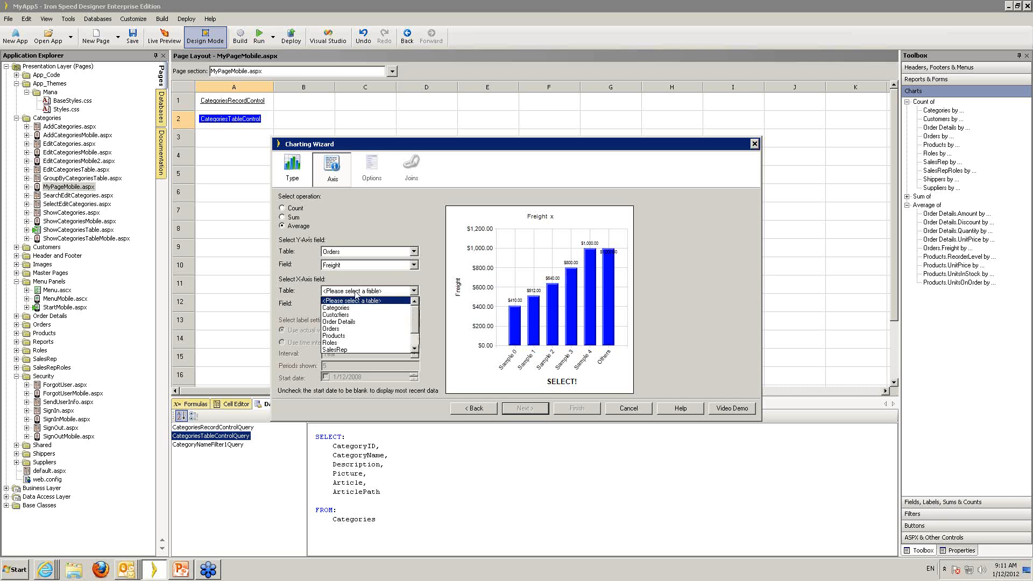
pyautogui.click(350, 329)
pyautogui.click(366, 304)
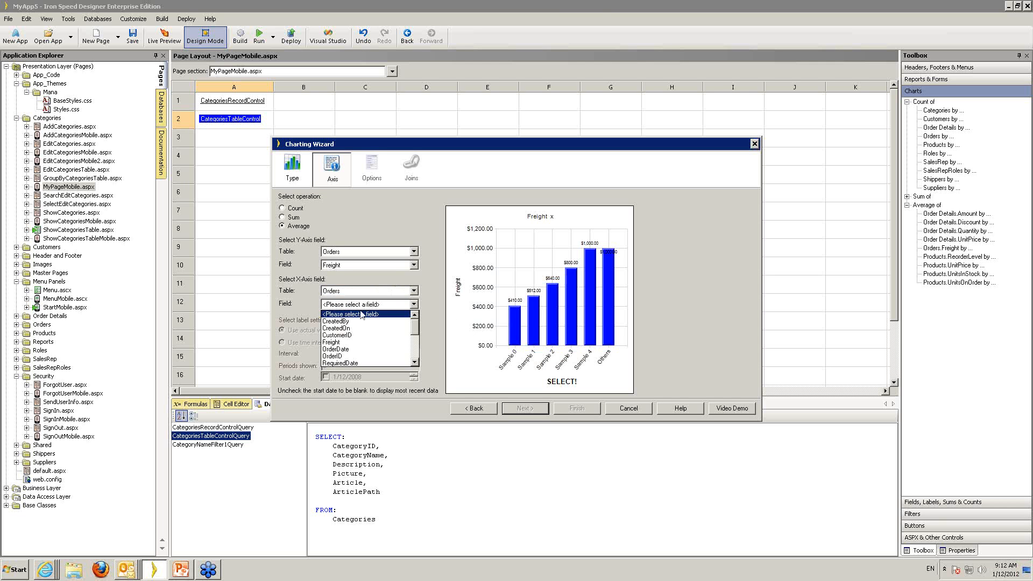
pyautogui.click(350, 349)
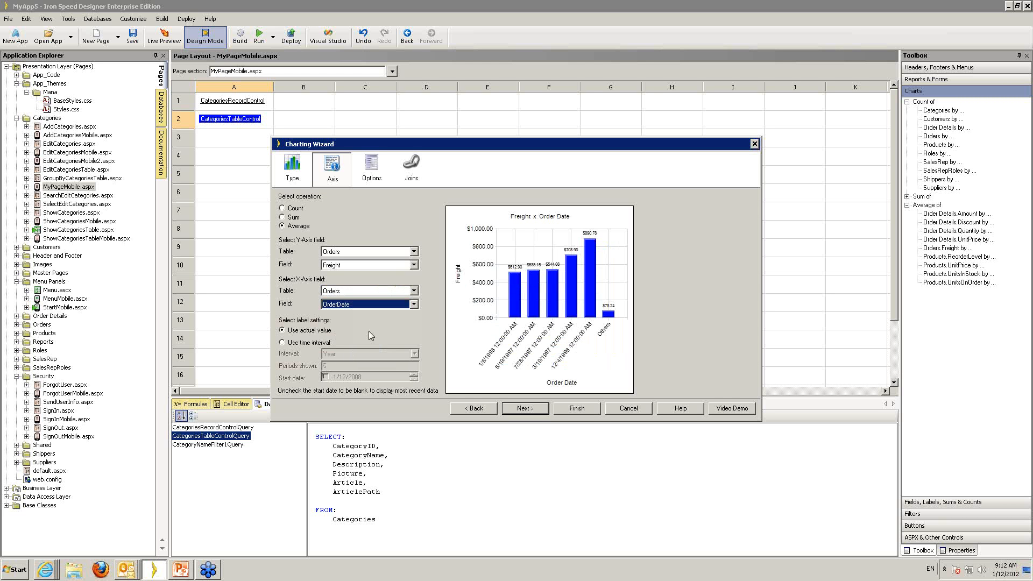
pyautogui.click(301, 344)
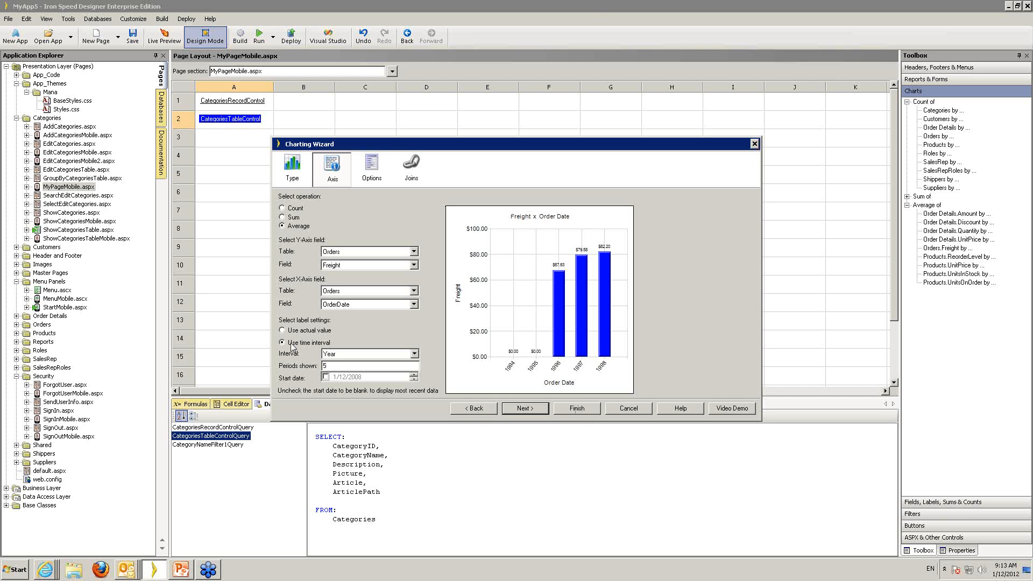
pyautogui.click(576, 408)
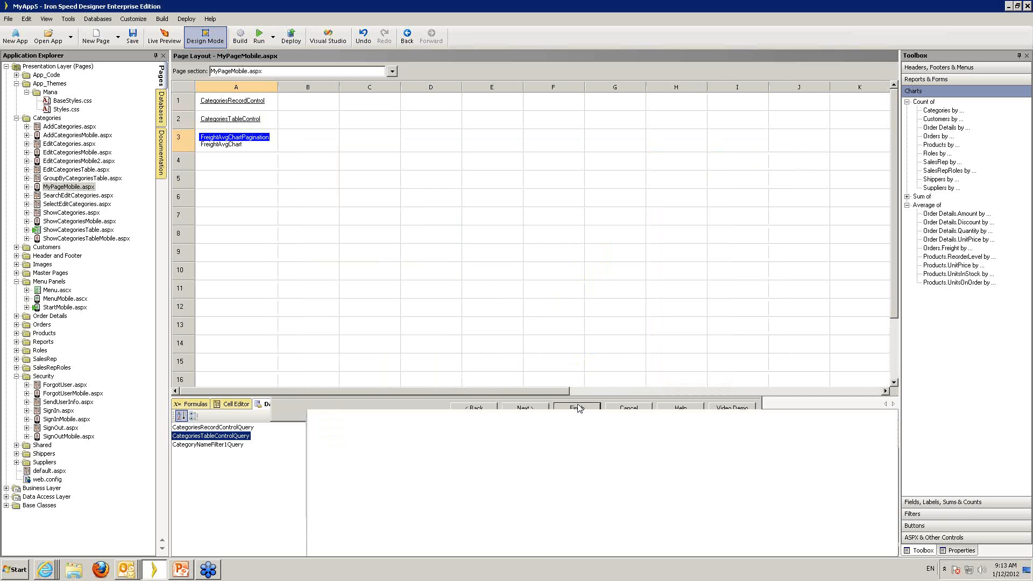
# Check the freight chart at the end of the mobile page in Live Preview and return to Design Mode
pyautogui.click(167, 39)
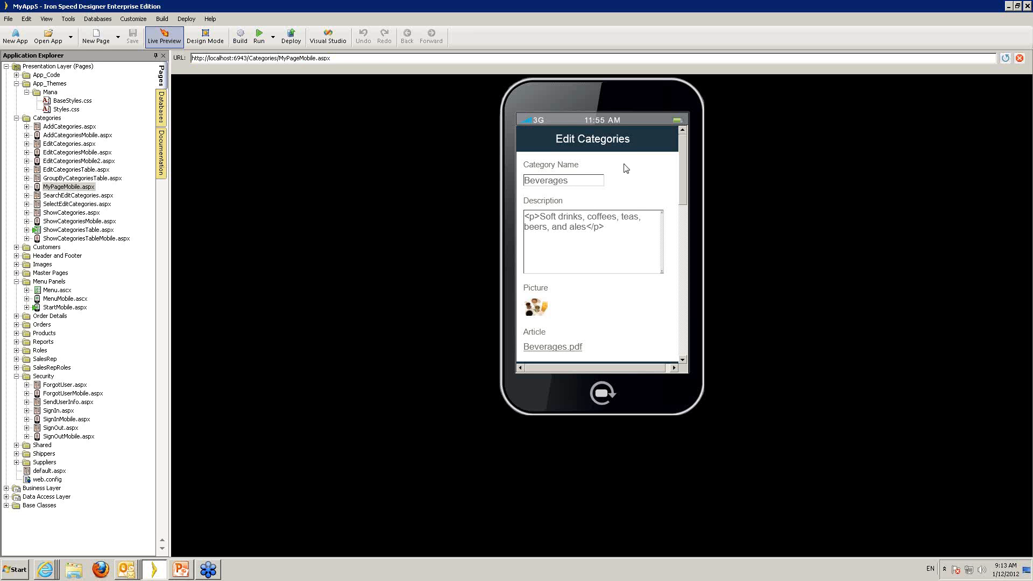
pyautogui.moveTo(682, 139); pyautogui.dragTo(669, 300)
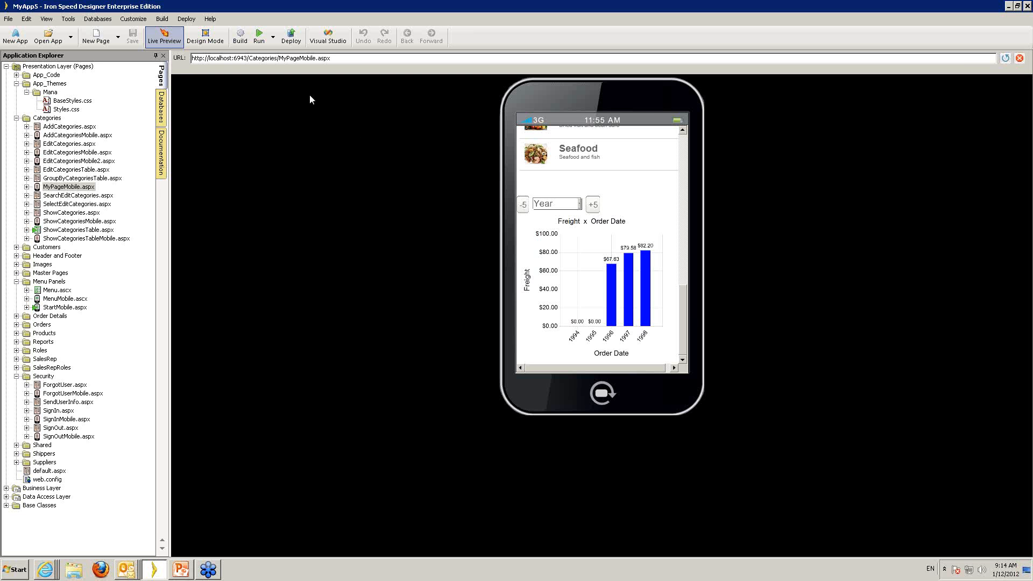
pyautogui.click(205, 37)
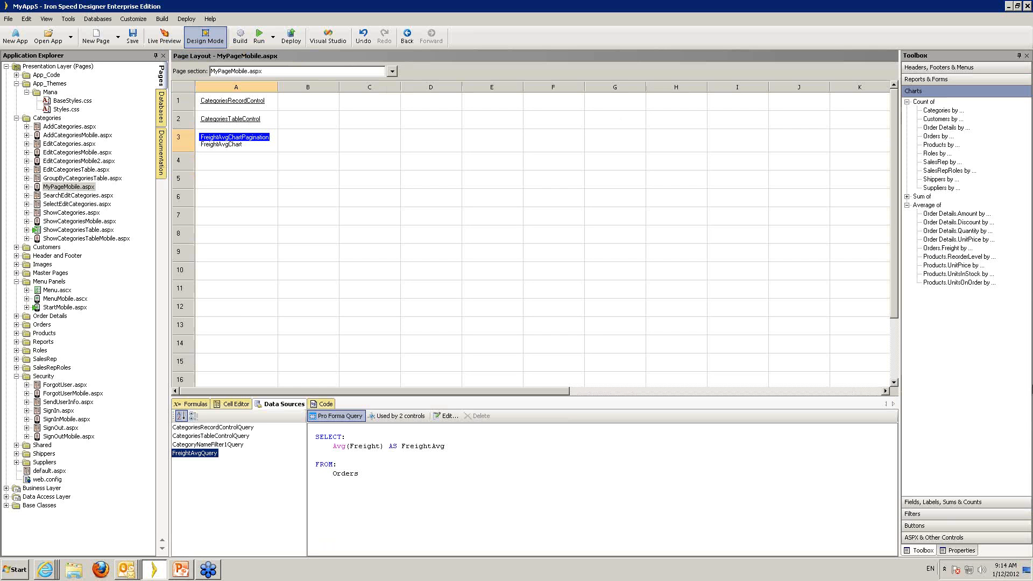
# Review the available fields, labels and sums for the CategoriesTableControl and its CategoriesFields1 section
pyautogui.click(936, 502)
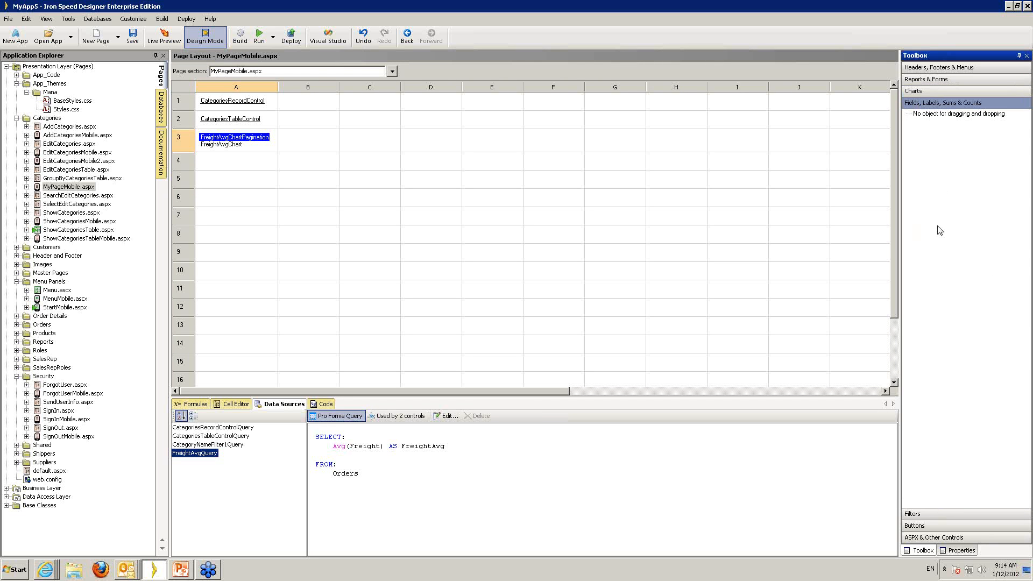
pyautogui.click(234, 121)
pyautogui.doubleClick(234, 122)
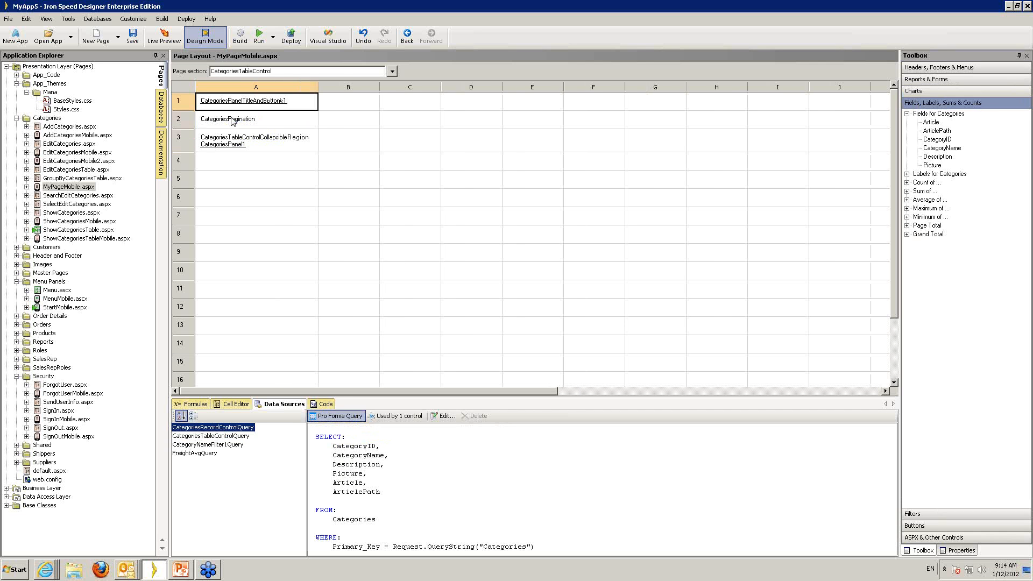
pyautogui.click(392, 71)
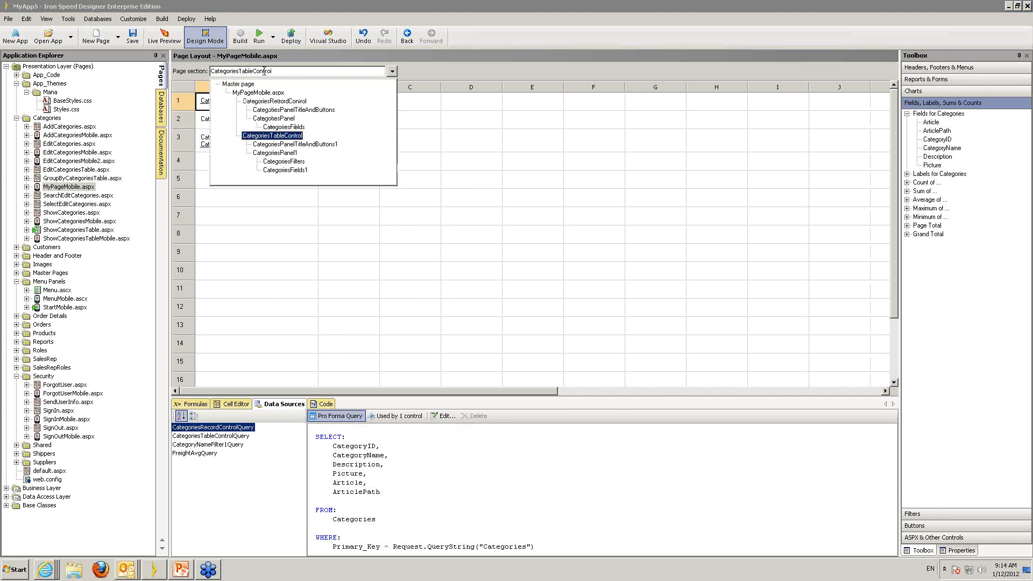
pyautogui.click(284, 170)
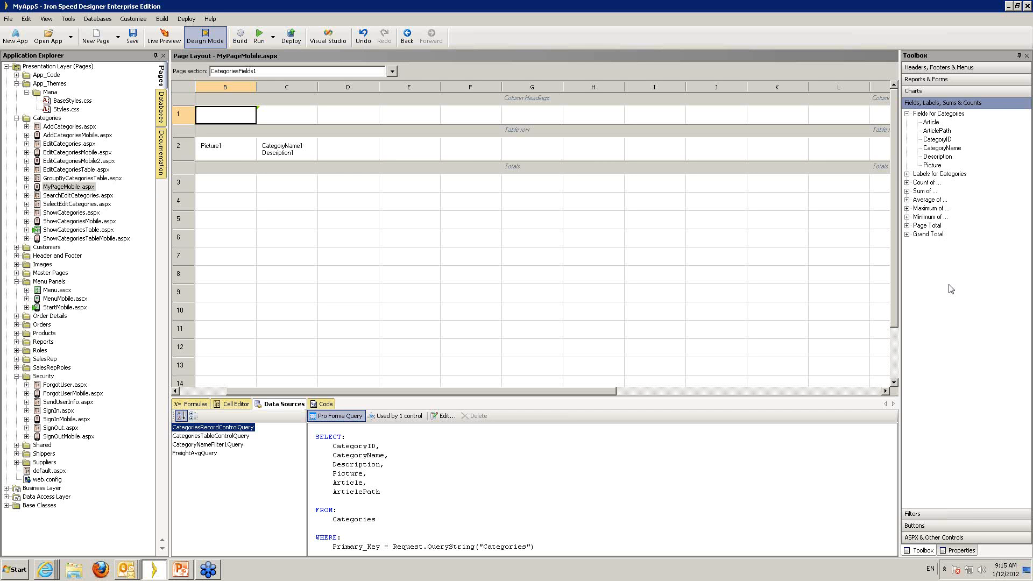
# Review the available filters, and compare the buttons offered for the CategoriesFields1, CategoriesPanelTitleAndButtons and CategoriesFilters sections
pyautogui.click(928, 515)
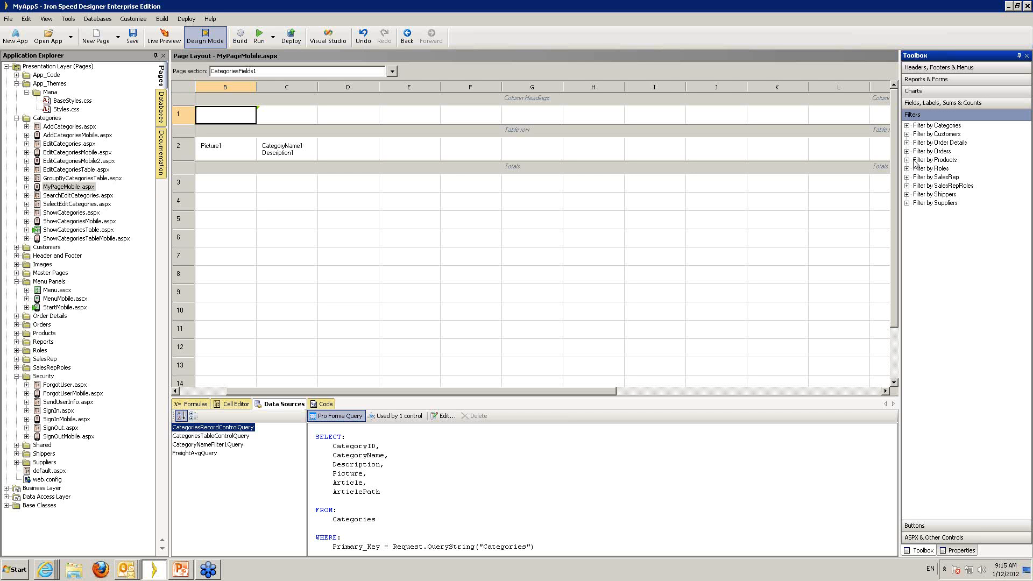
pyautogui.click(933, 527)
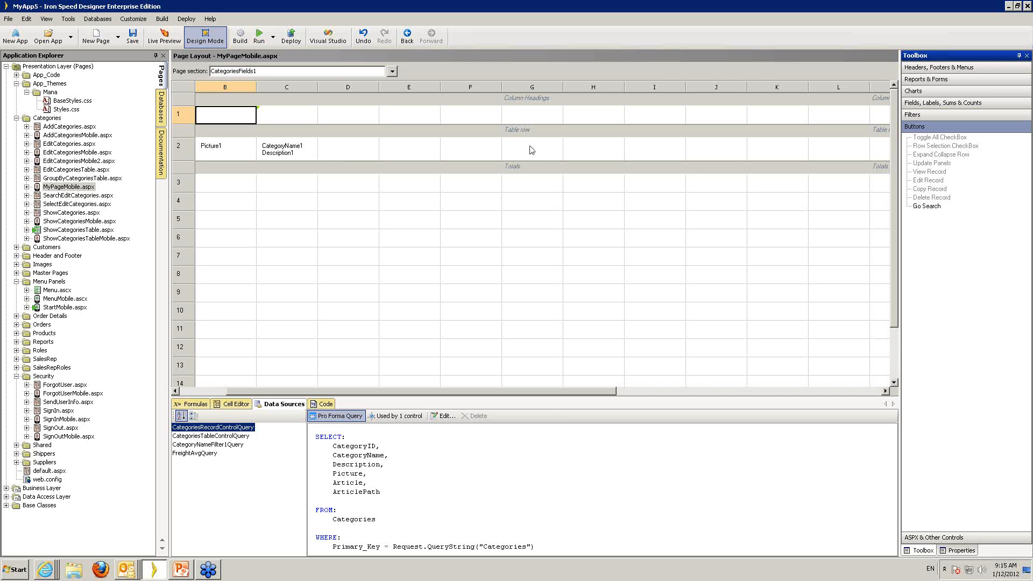
pyautogui.click(392, 71)
pyautogui.click(317, 110)
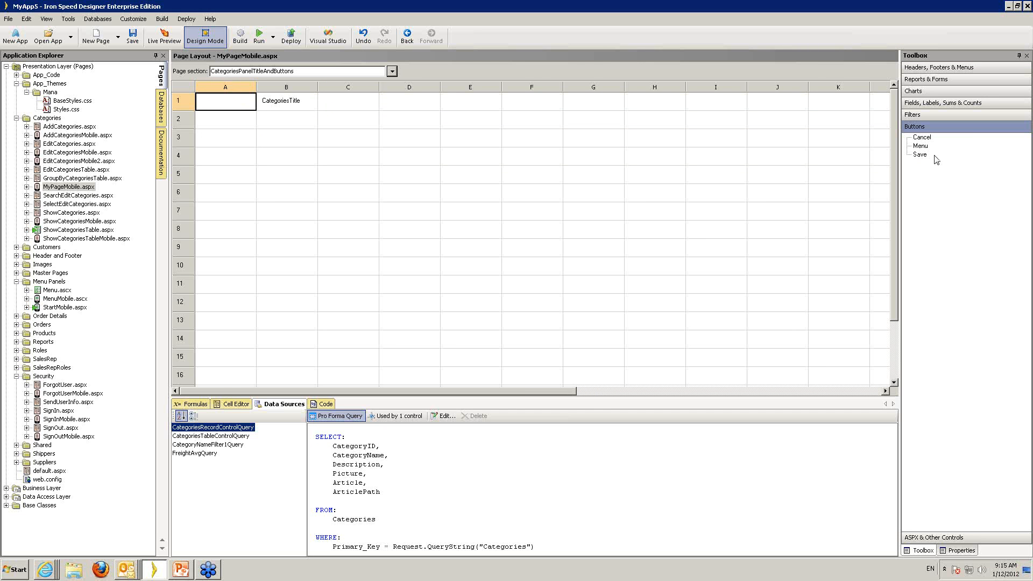
pyautogui.click(392, 71)
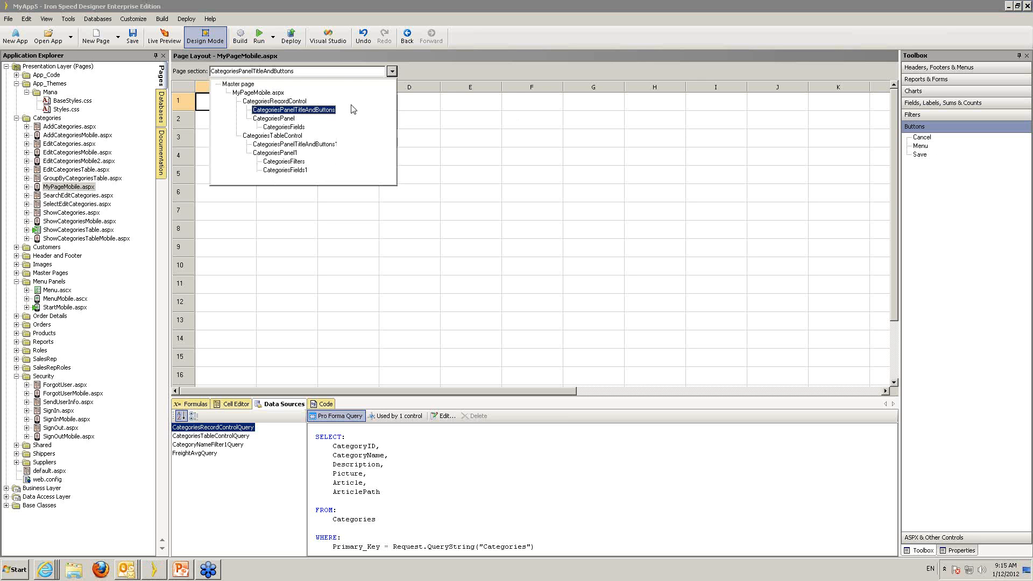
pyautogui.click(289, 162)
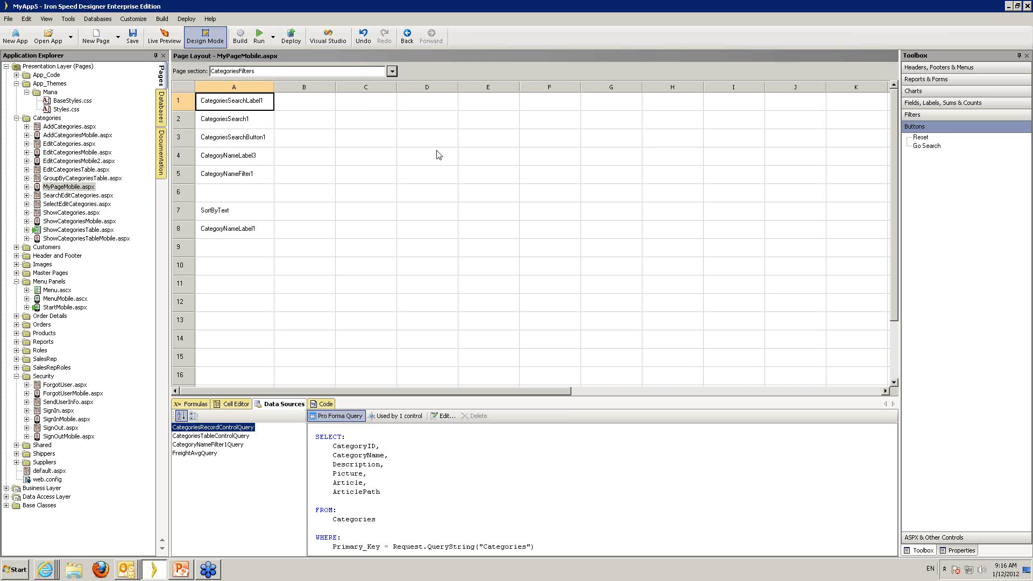
# Open the ShowCategoriesTableMobile.aspx page and examine the Ajax, ASPX, GEN, HTML and Validation controls available in the Toolbox
pyautogui.click(86, 238)
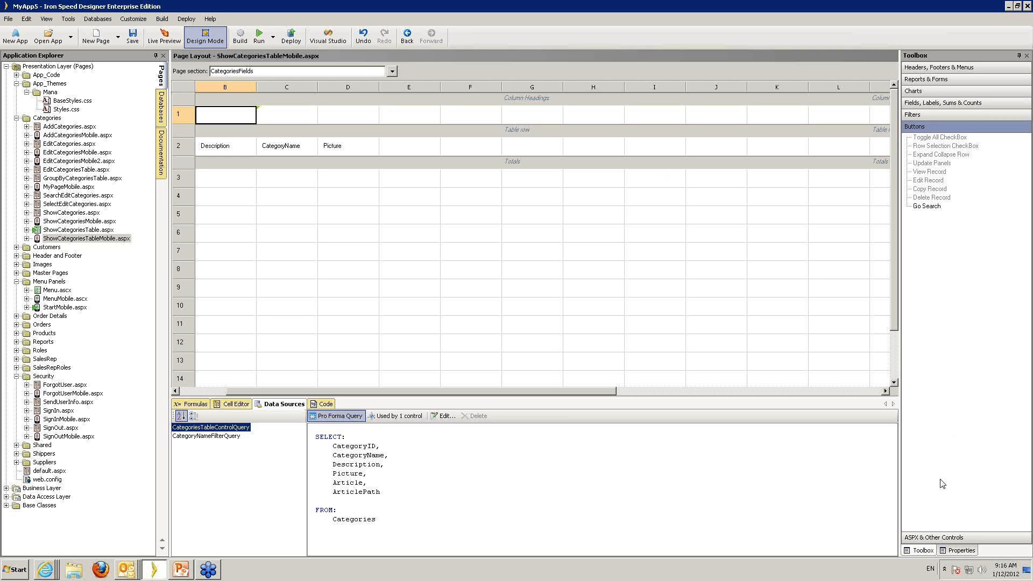
pyautogui.click(932, 538)
pyautogui.click(932, 538)
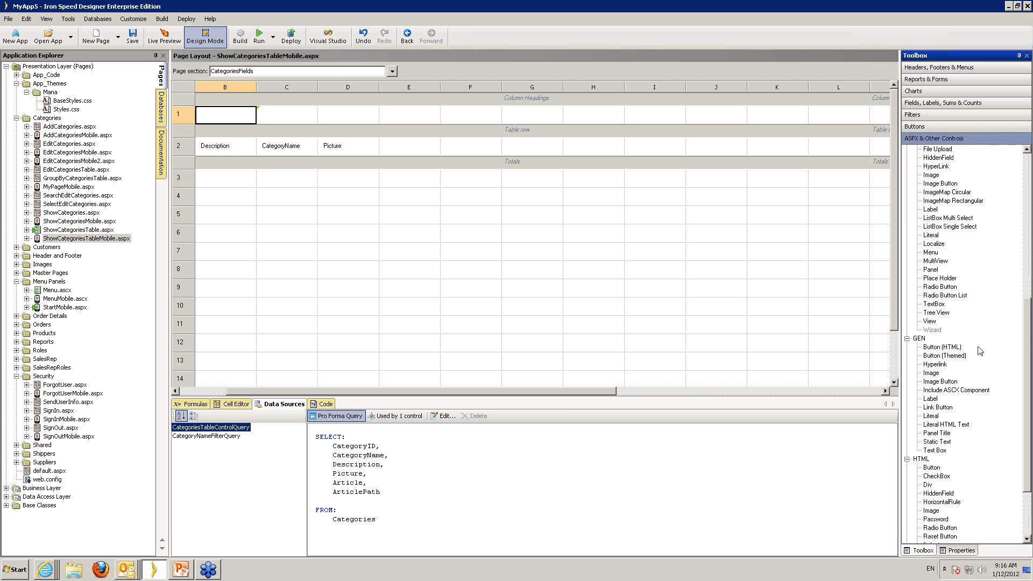
pyautogui.moveTo(1028, 325); pyautogui.dragTo(1024, 150)
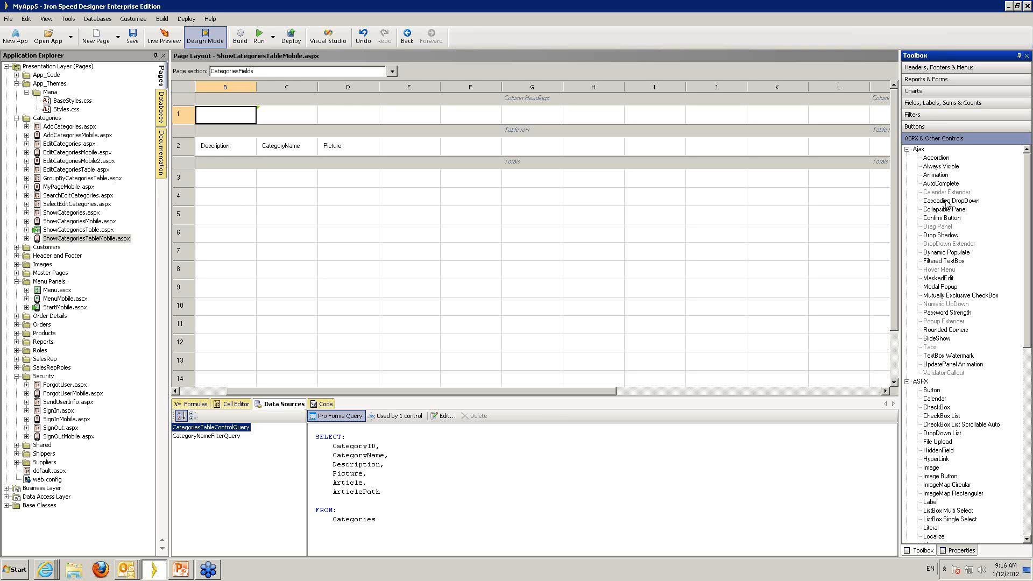
pyautogui.moveTo(1028, 178); pyautogui.dragTo(1028, 272)
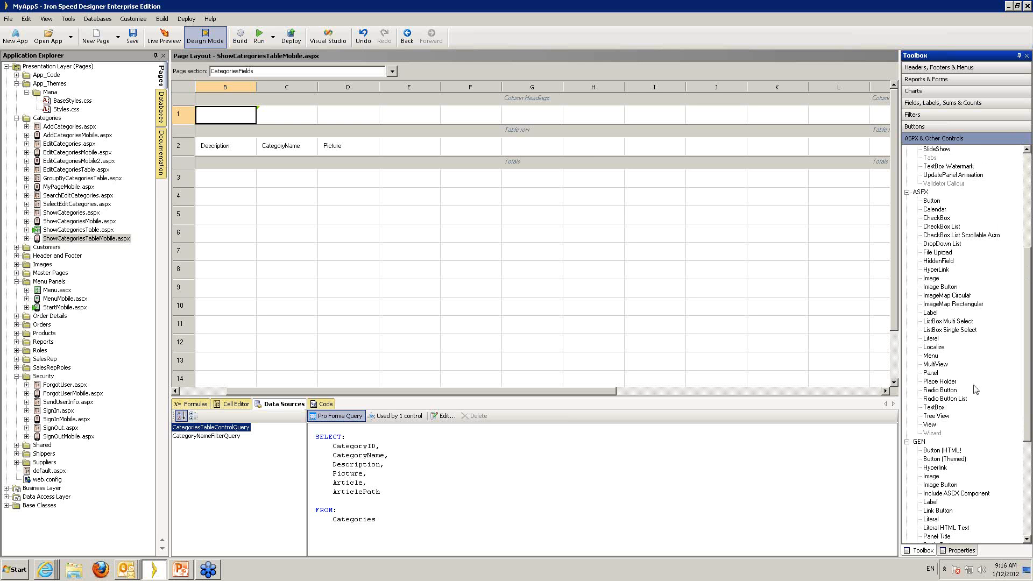
pyautogui.moveTo(1032, 343); pyautogui.dragTo(1031, 436)
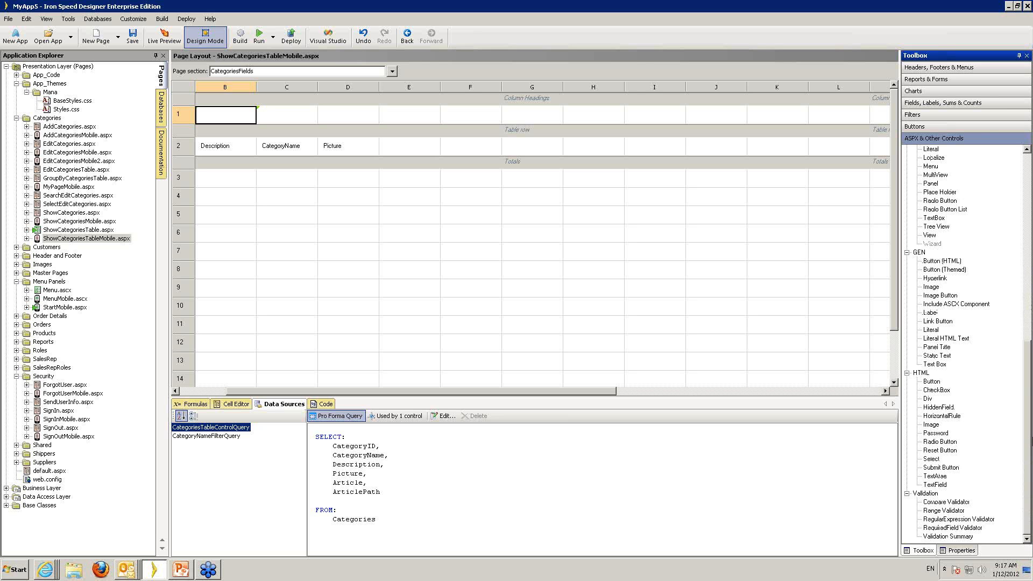
pyautogui.moveTo(1031, 437); pyautogui.dragTo(1032, 383)
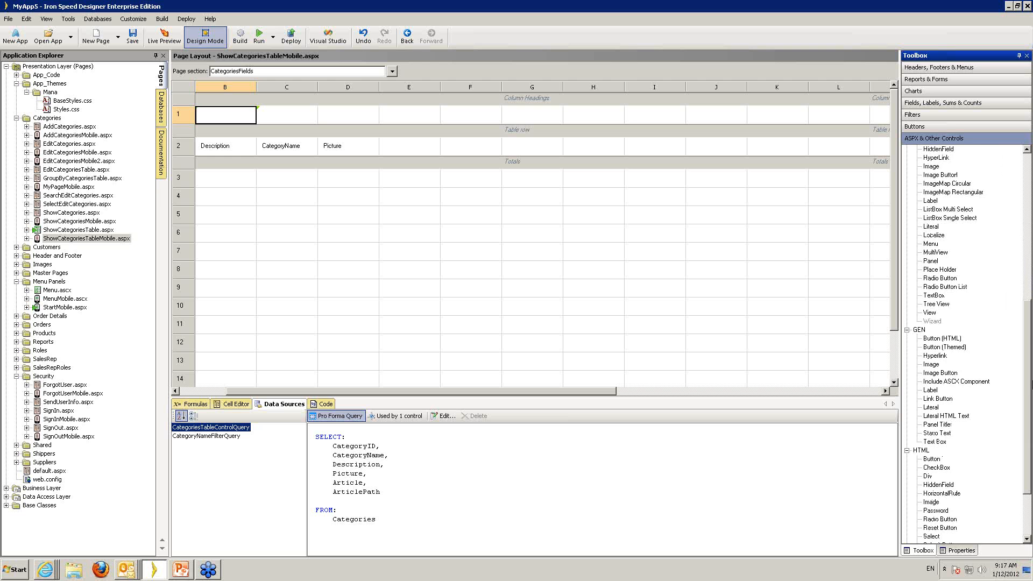
pyautogui.scroll(-3, 998, 440)
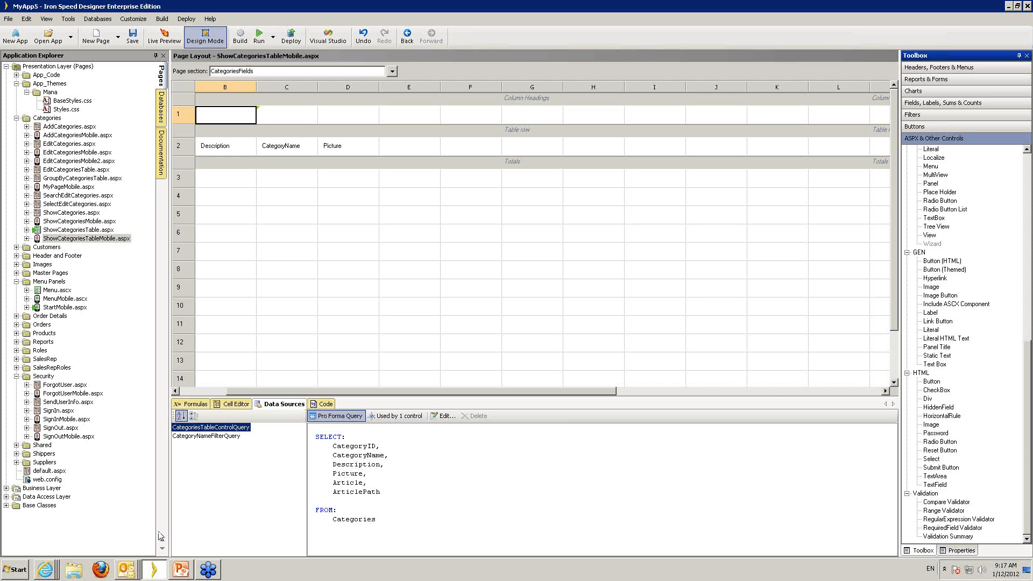
# Switch to PowerPoint, present from the current slide through to the Mixing & Matching slide, and end the slide show
pyautogui.click(183, 573)
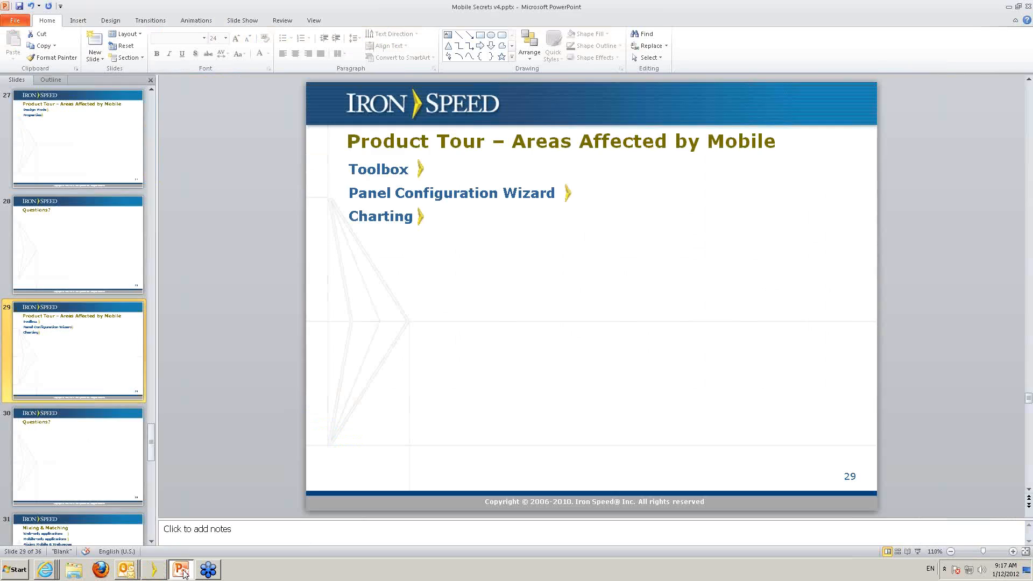
pyautogui.hotkey('shift', 'F5')
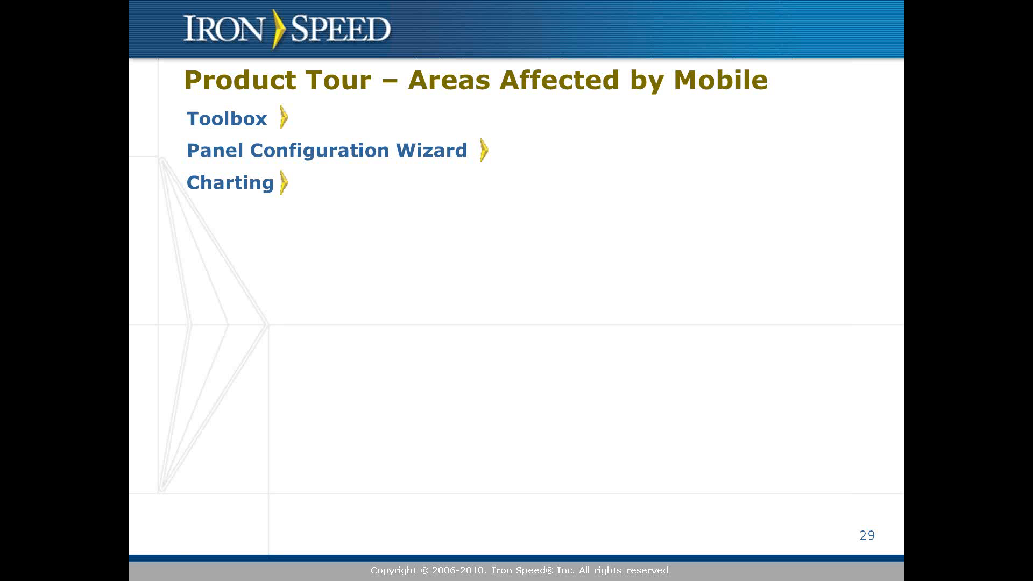
pyautogui.press('Right')
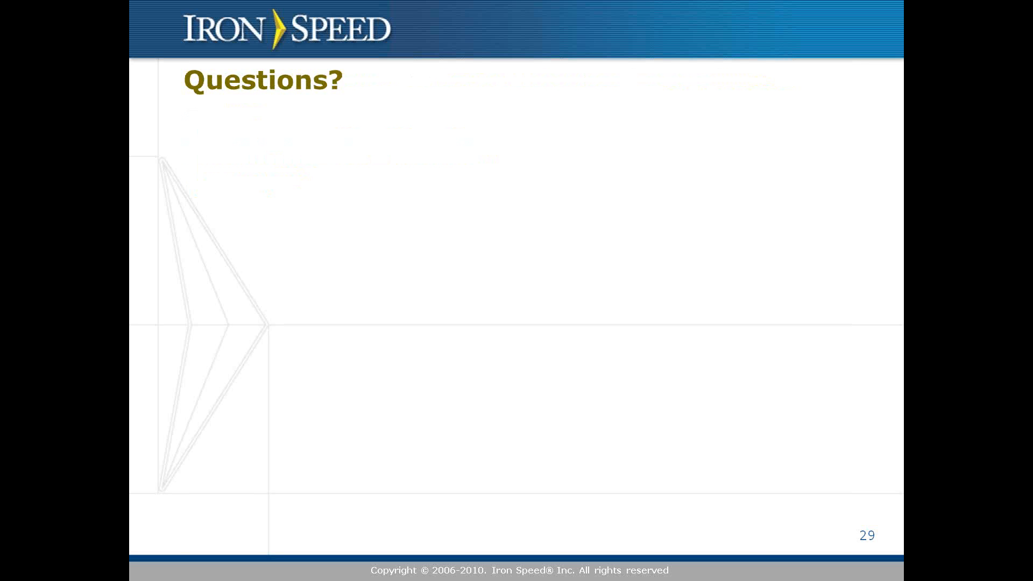
pyautogui.press('Right')
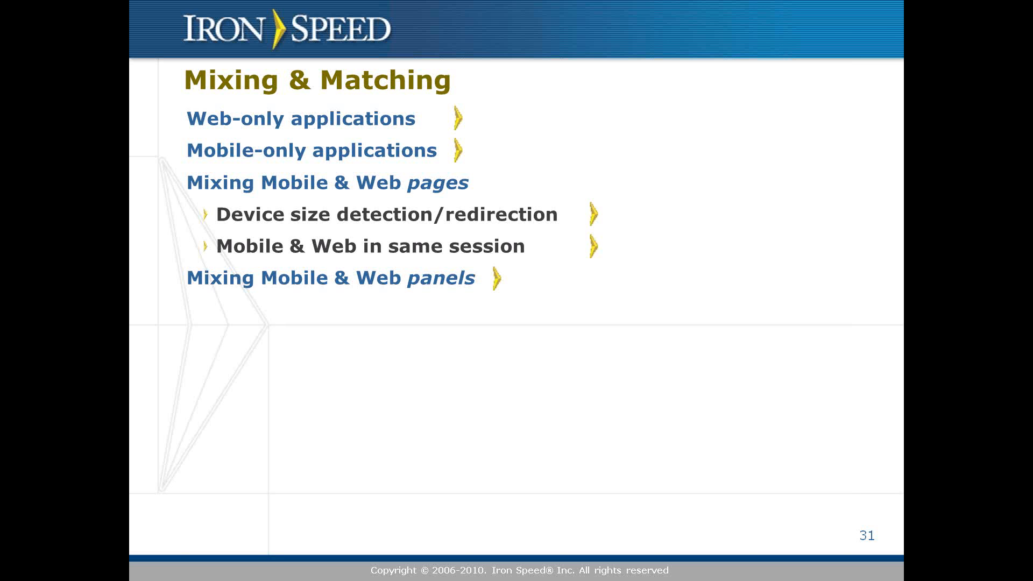
pyautogui.press('Escape')
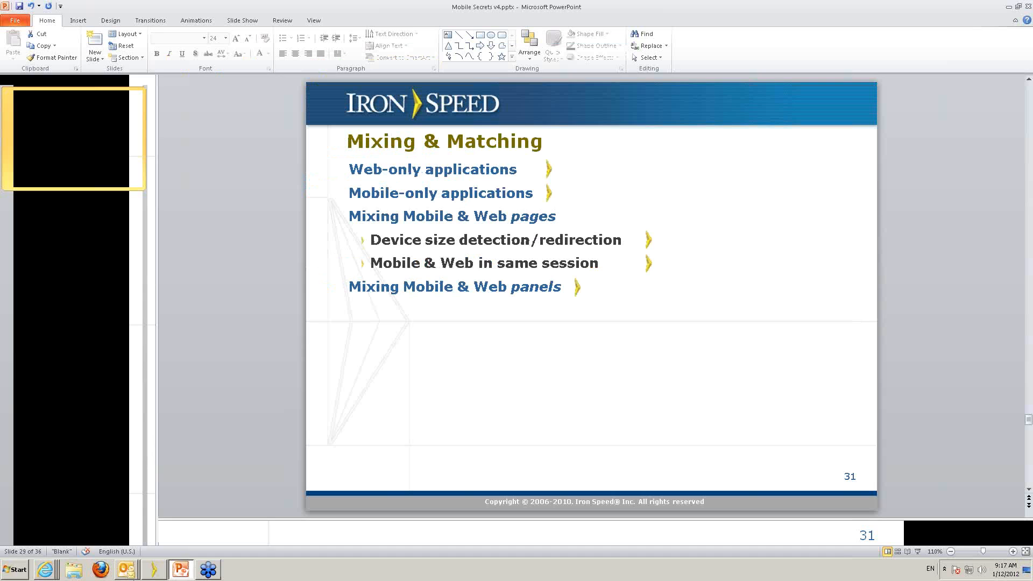
# Switch to Iron Speed Designer and, in the Application Wizard's page selection, clear all Mobile page types for the Categories table
pyautogui.click(152, 571)
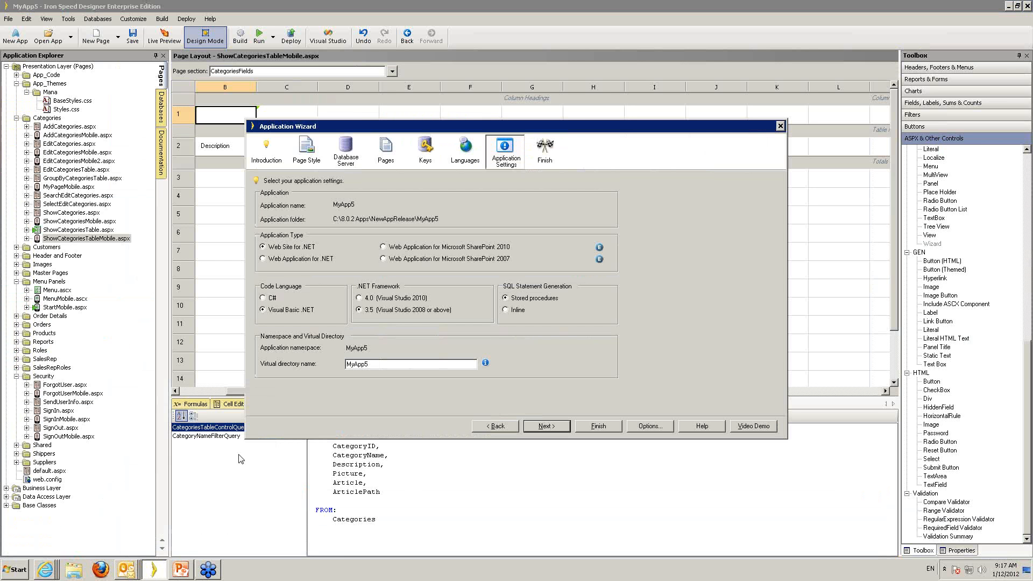
pyautogui.click(379, 153)
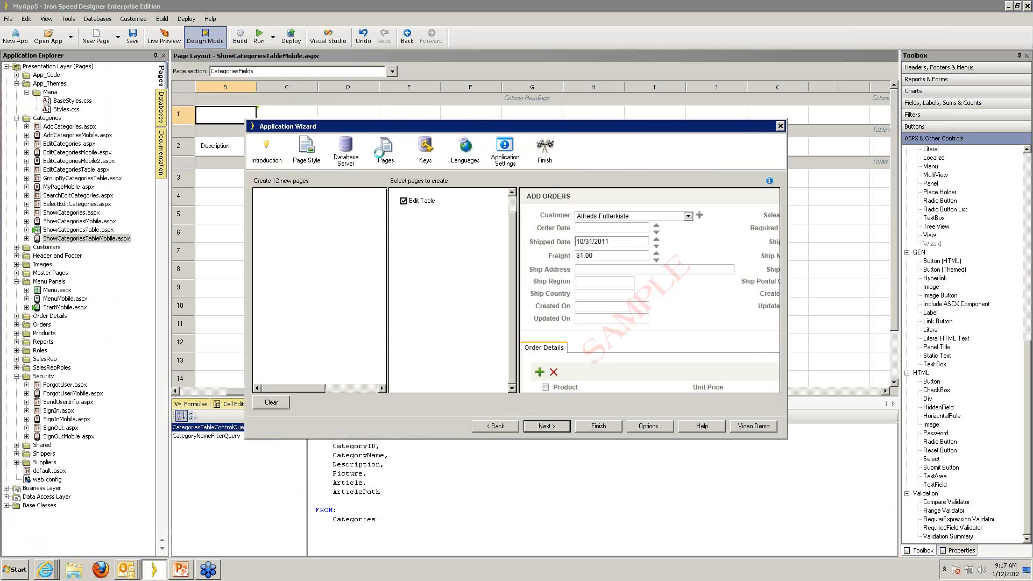
pyautogui.click(298, 218)
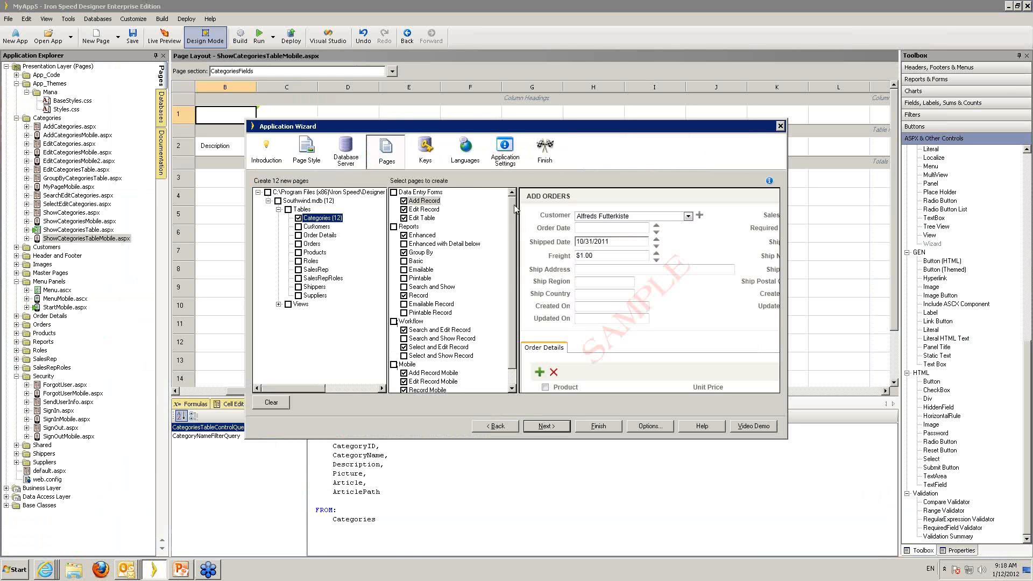
pyautogui.moveTo(513, 210); pyautogui.dragTo(515, 273)
pyautogui.click(394, 347)
pyautogui.click(395, 346)
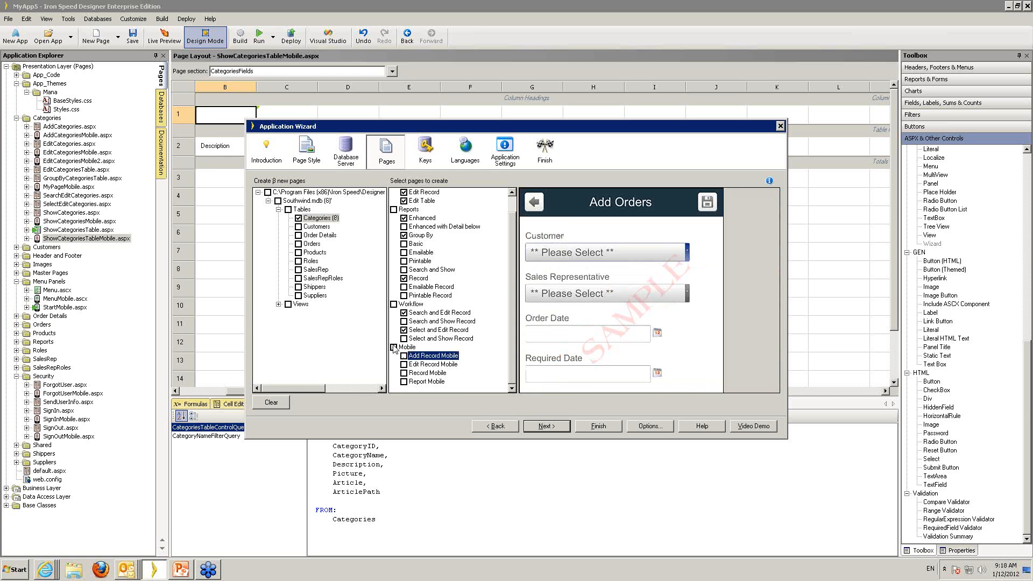
# Reselect all Mobile page types for Categories, clear the Workflow, Reports and Data Entry Forms groups, and return to PowerPoint
pyautogui.click(394, 348)
pyautogui.click(393, 305)
pyautogui.click(393, 305)
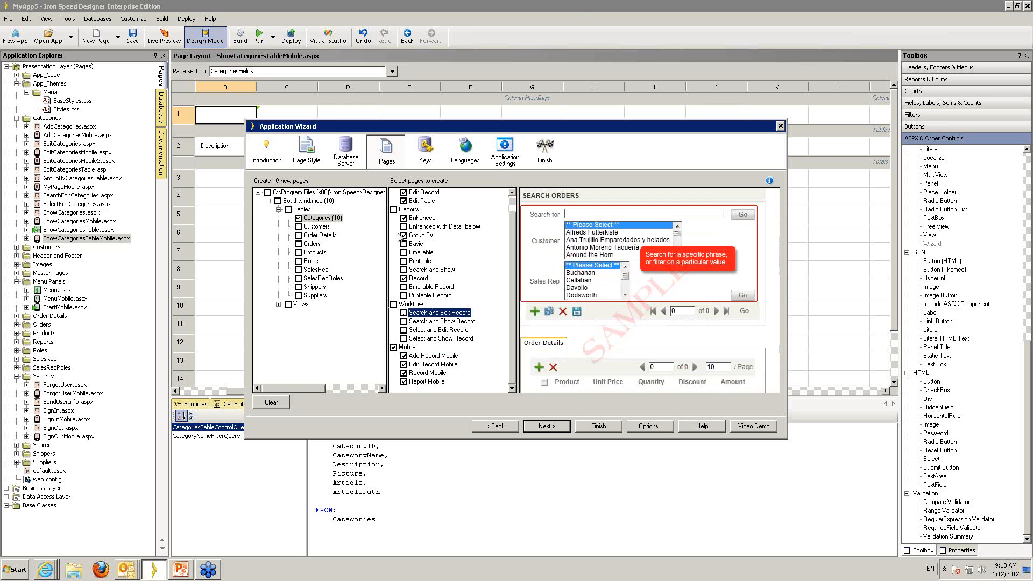
pyautogui.click(394, 209)
pyautogui.click(394, 209)
pyautogui.click(394, 192)
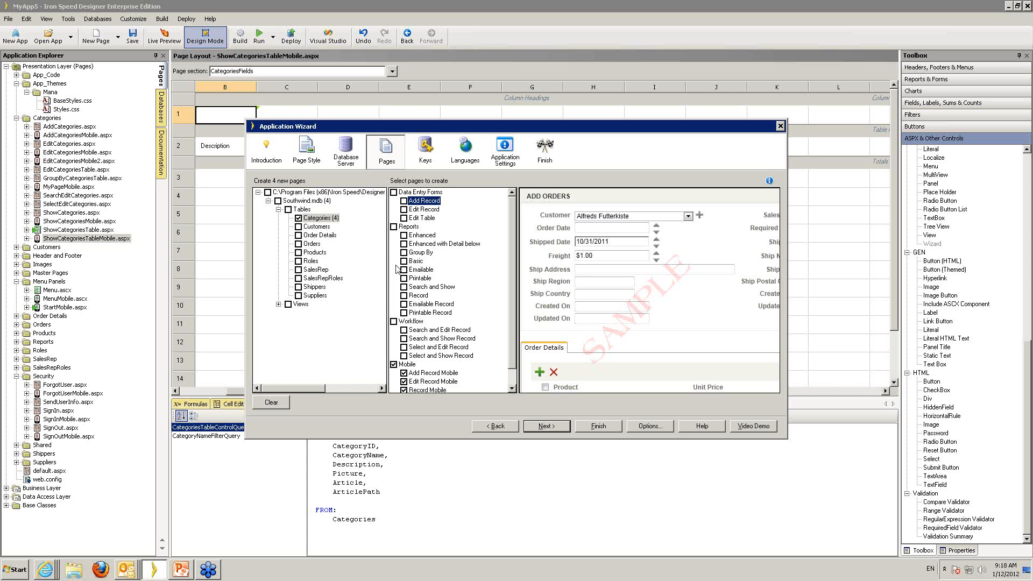
pyautogui.click(182, 570)
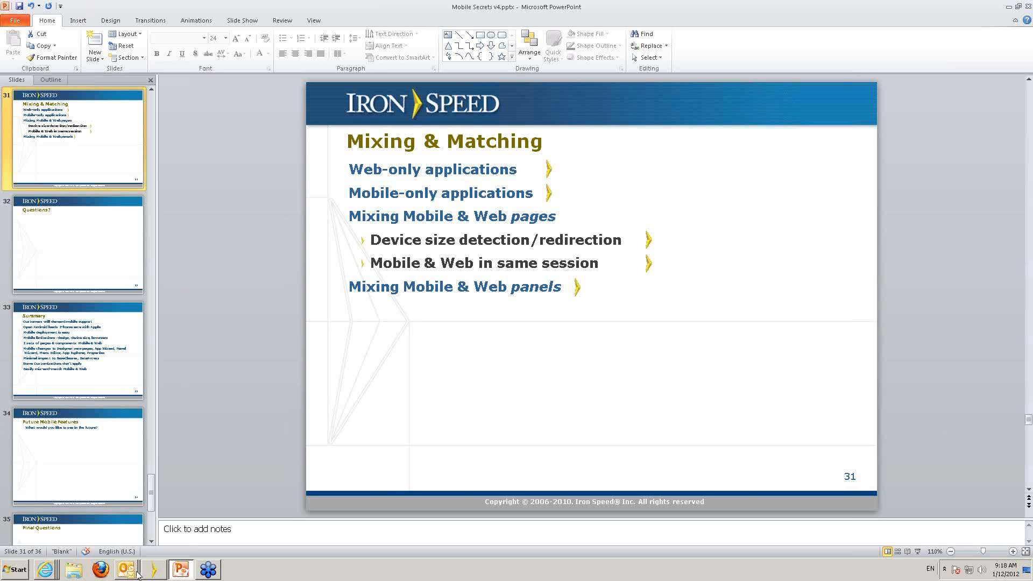
# Switch back to Iron Speed Designer, open web.config and find "iphone" to locate the mobile user agents setting
pyautogui.click(154, 573)
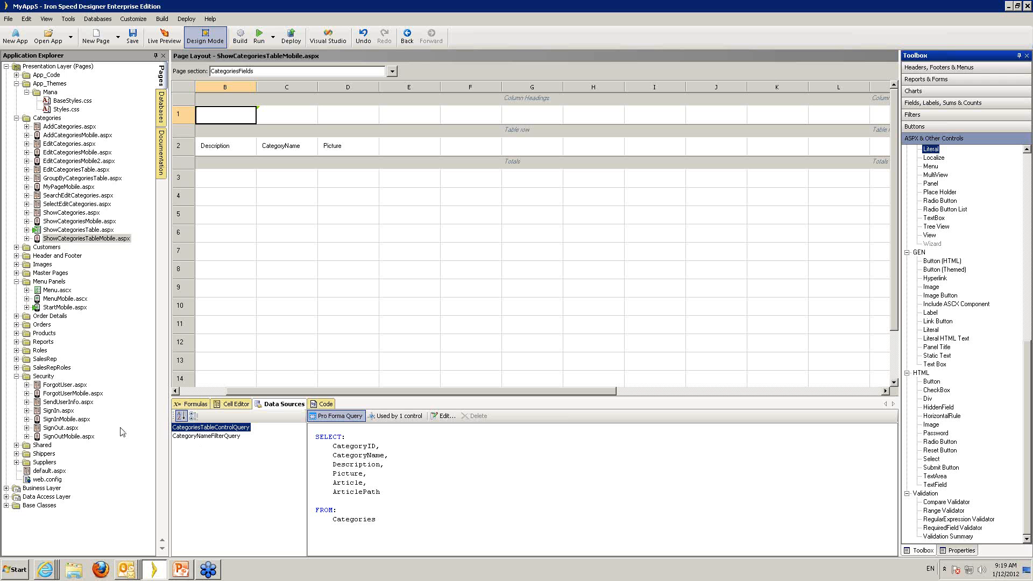
pyautogui.click(42, 480)
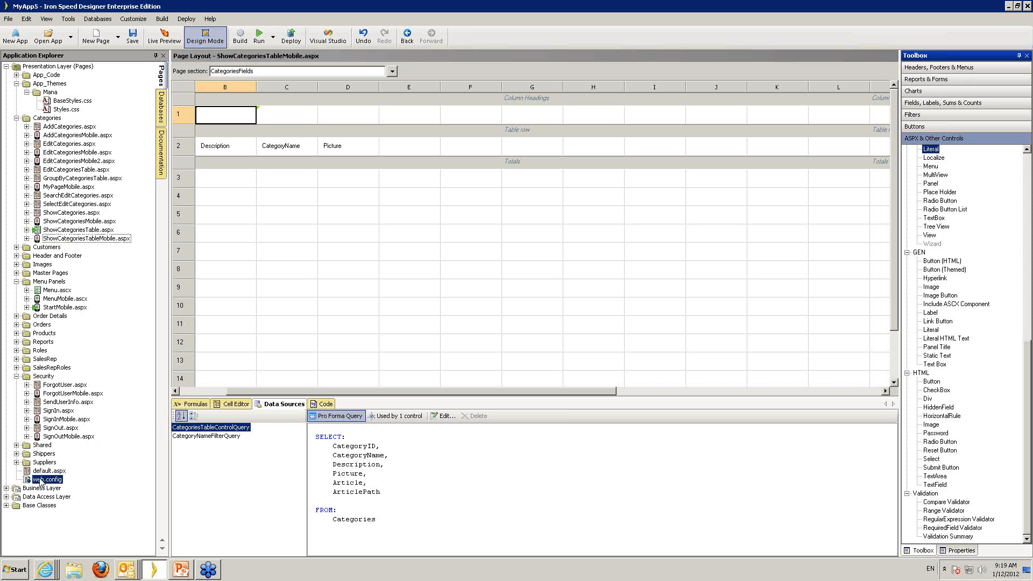
pyautogui.doubleClick(42, 481)
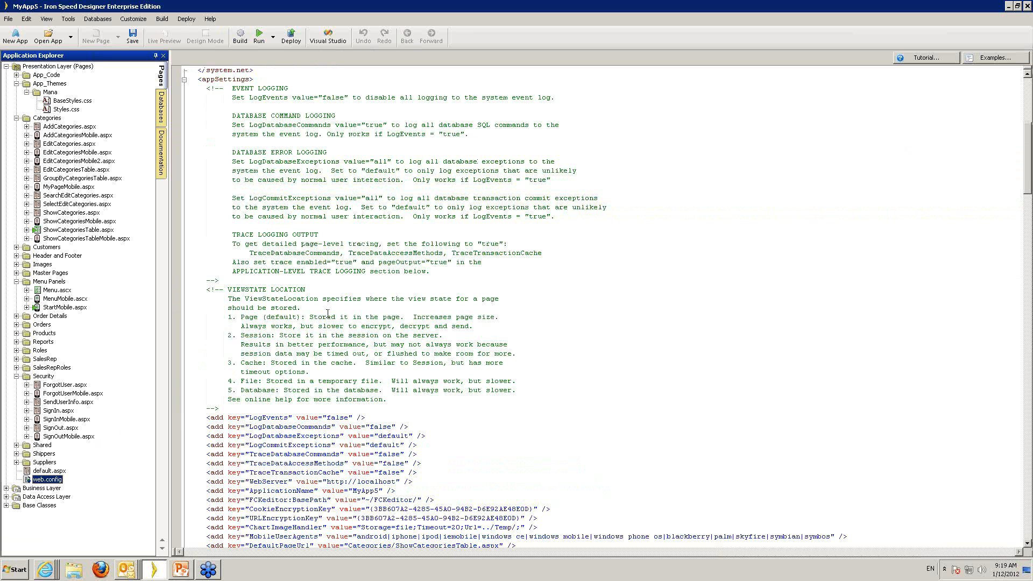
pyautogui.click(450, 210)
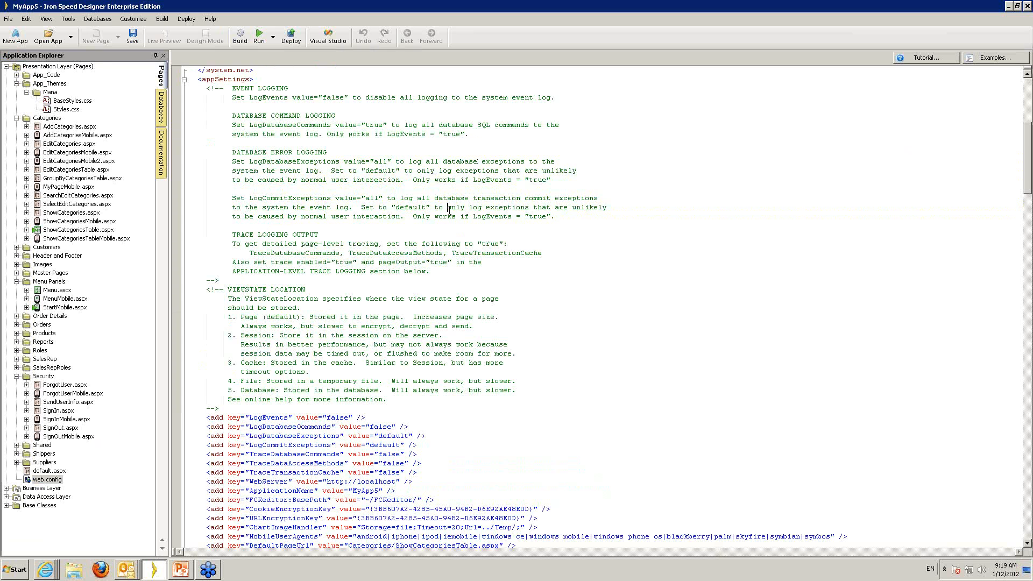
pyautogui.hotkey('ctrl', 'f')
pyautogui.write('iphone')
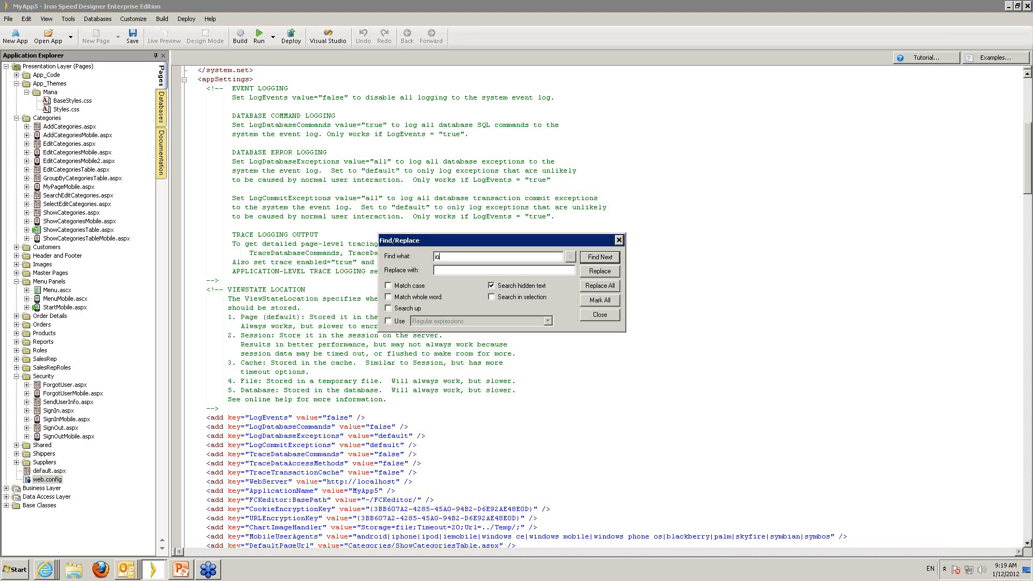
pyautogui.press('Return')
pyautogui.press('Escape')
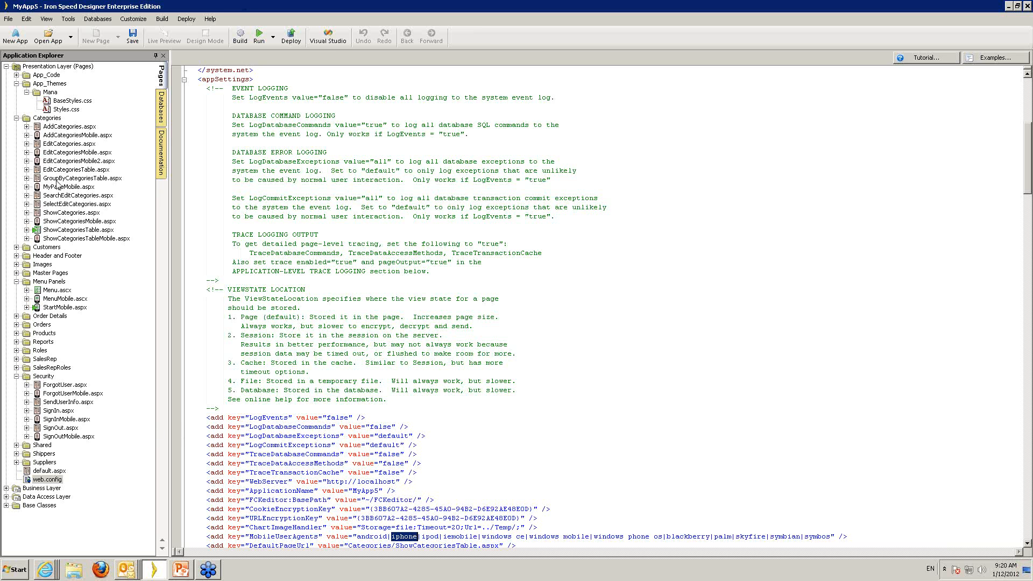
# Preview ShowCategoriesTableMobile.aspx, default.aspx and StartMobile.aspx to compare the mobile and web start pages
pyautogui.click(70, 238)
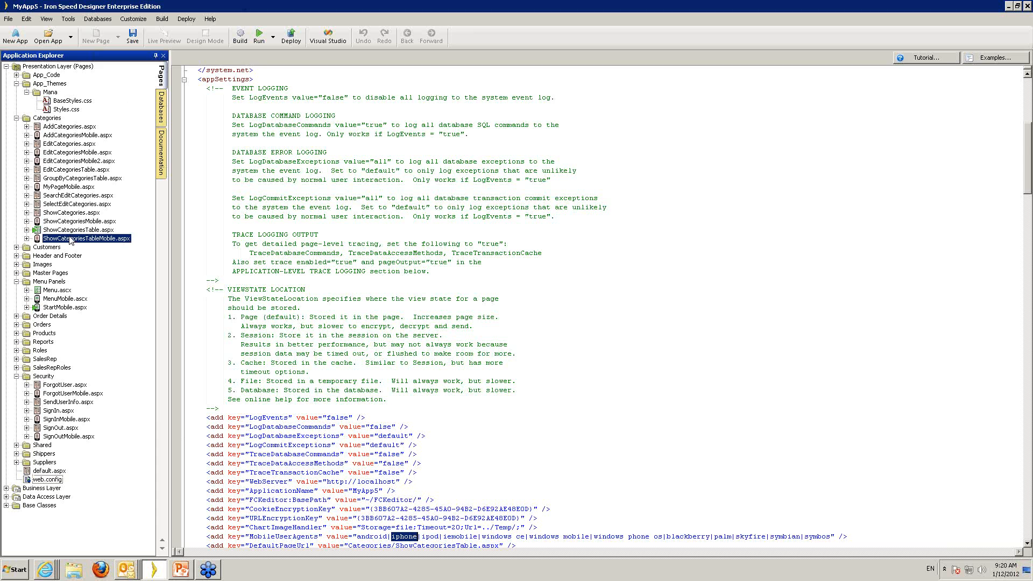
pyautogui.doubleClick(70, 239)
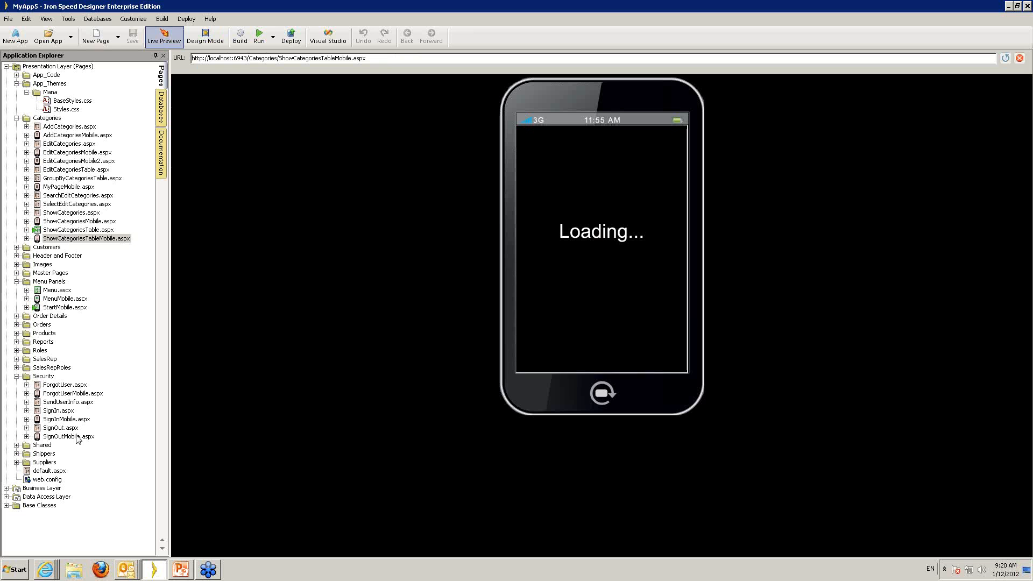
pyautogui.click(45, 471)
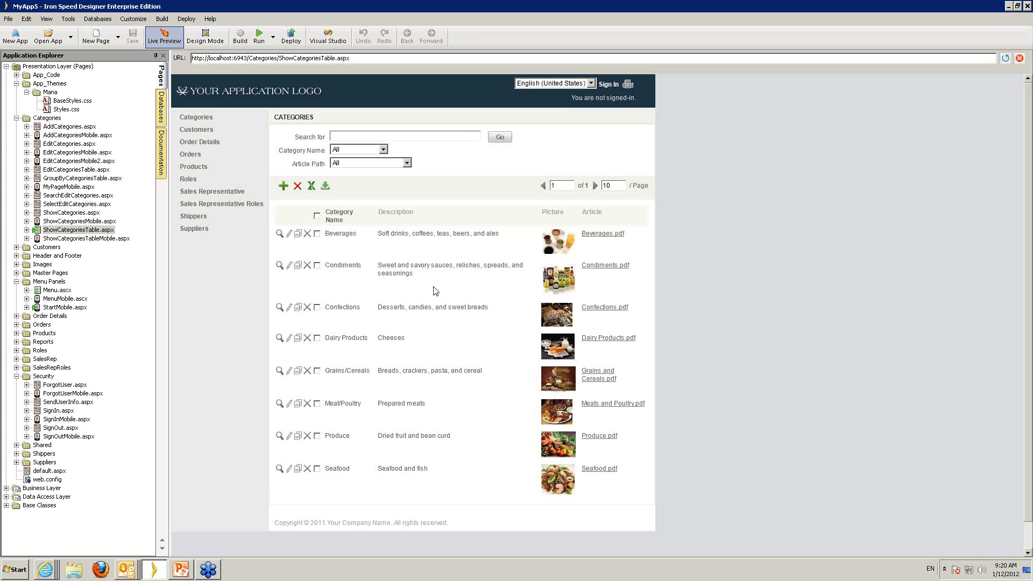
pyautogui.click(60, 308)
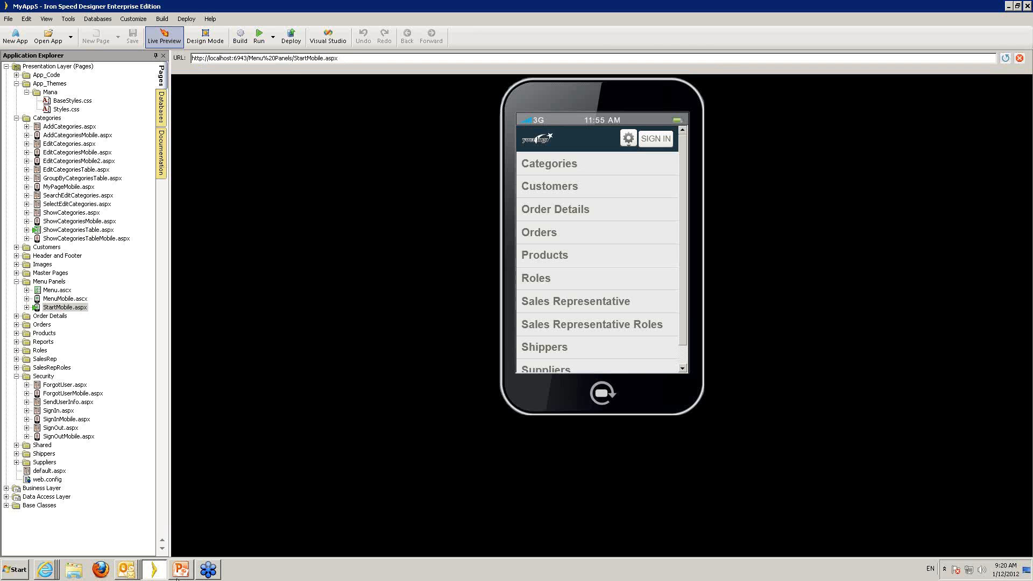
# Launch Safari, examine the user agents it can emulate, and return to Iron Speed Designer
pyautogui.click(16, 570)
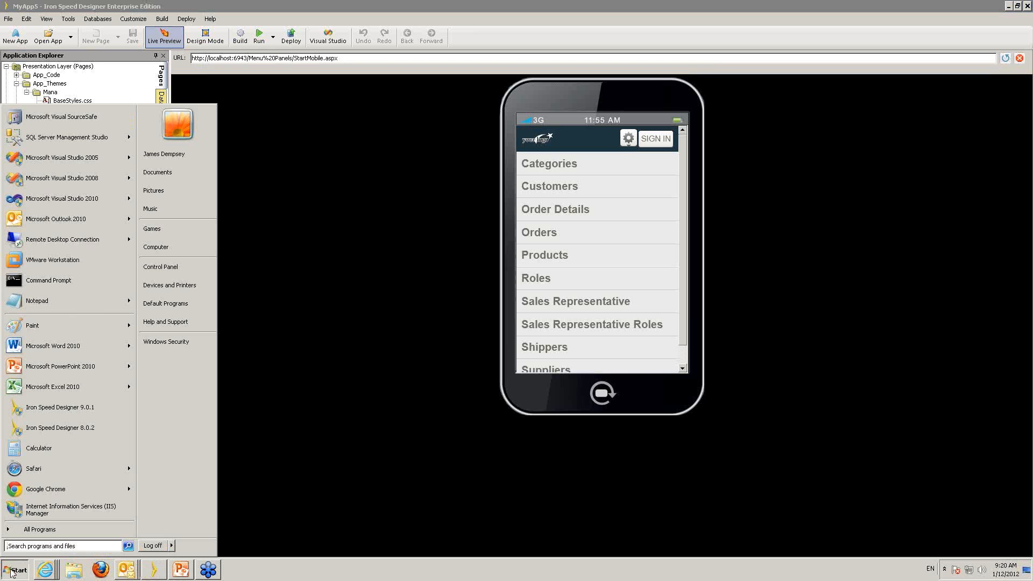
pyautogui.click(33, 468)
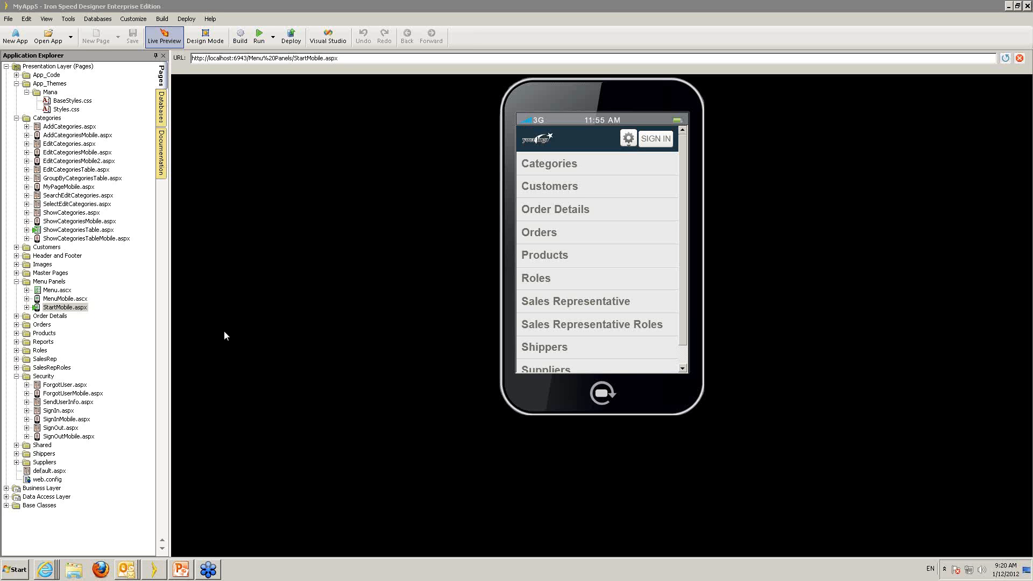
pyautogui.click(7, 571)
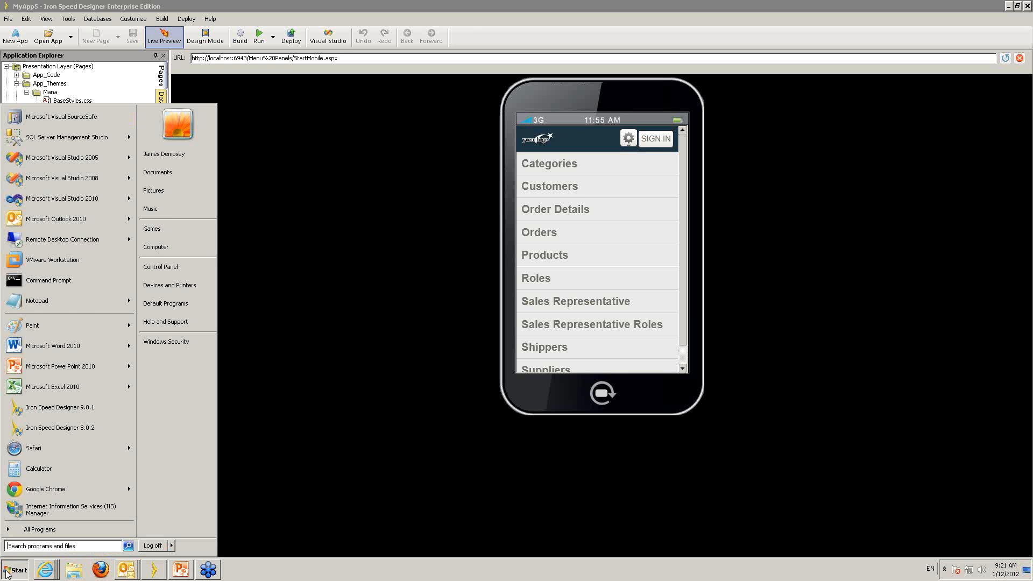
pyautogui.click(43, 454)
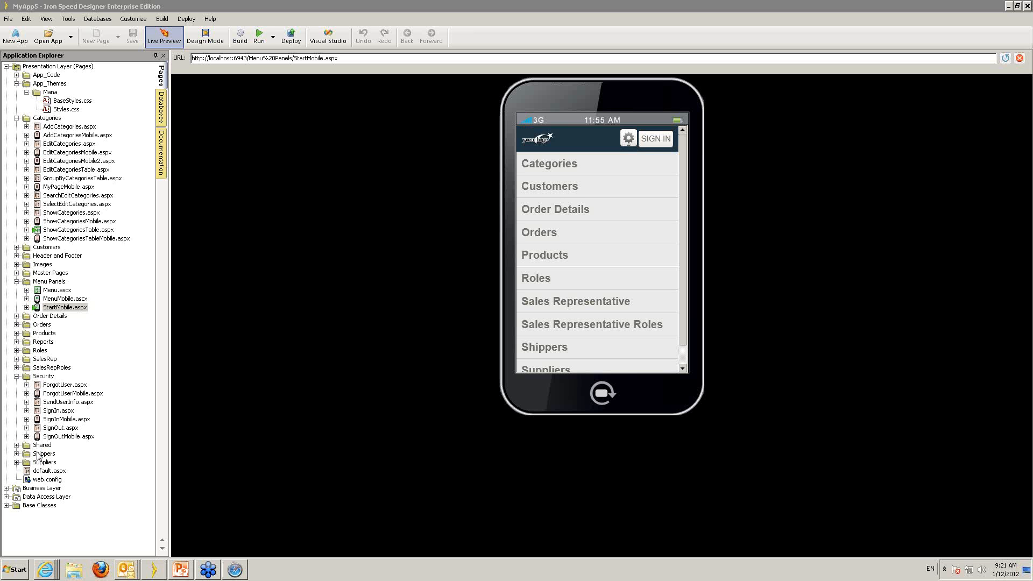
pyautogui.click(235, 570)
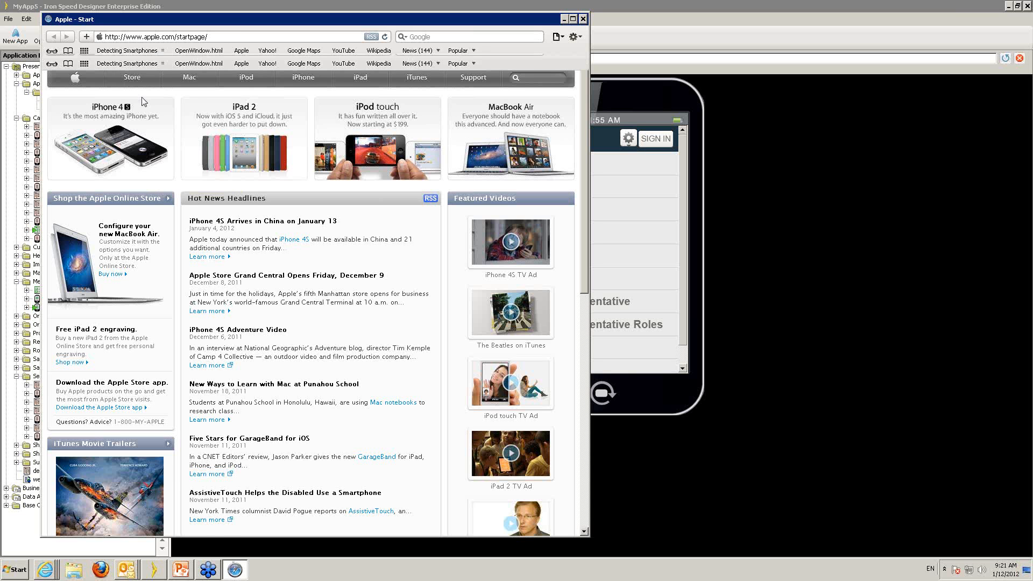
pyautogui.hotkey('alt', 'f')
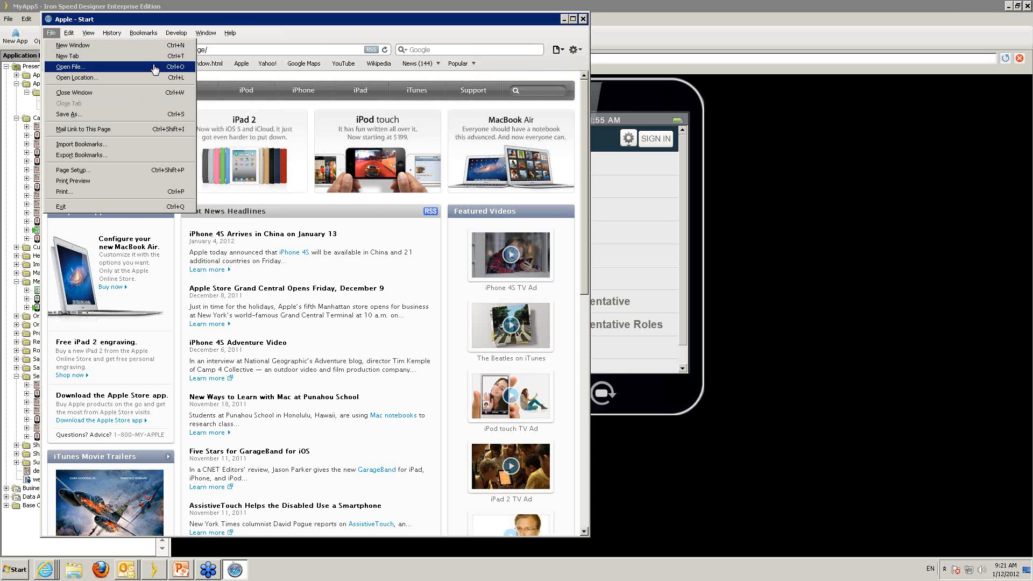
pyautogui.moveTo(168, 34)
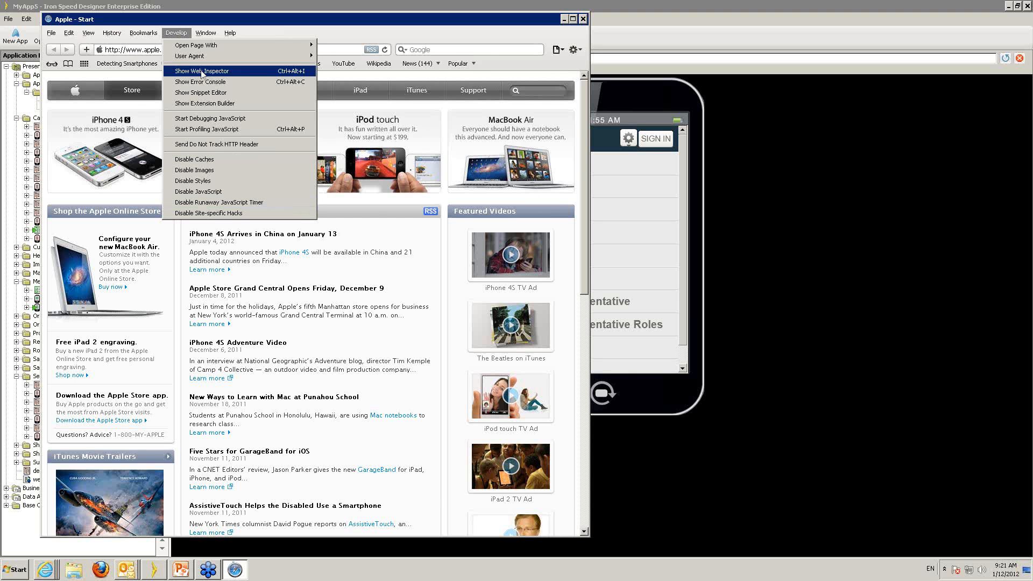
pyautogui.moveTo(207, 60)
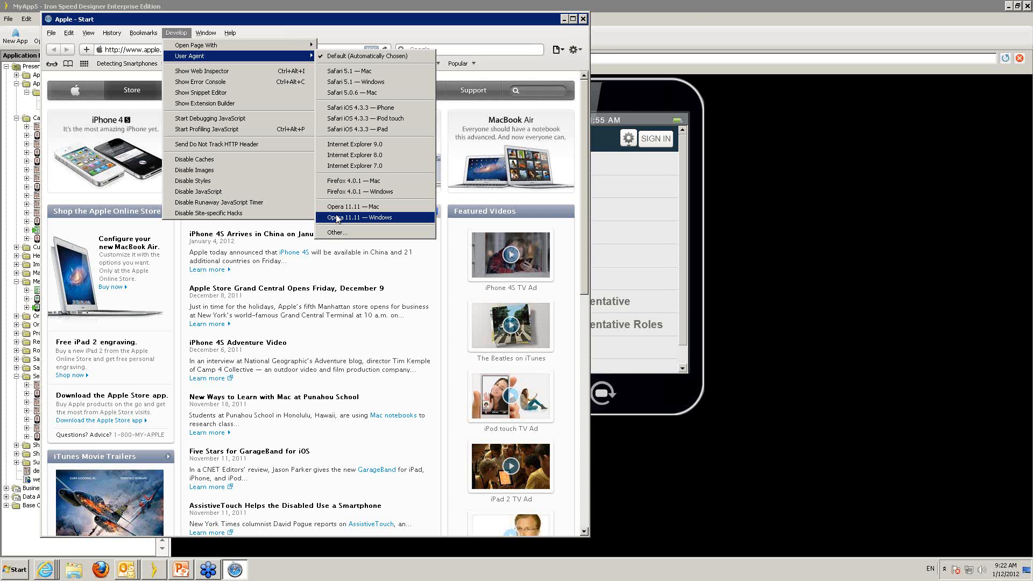
pyautogui.click(675, 28)
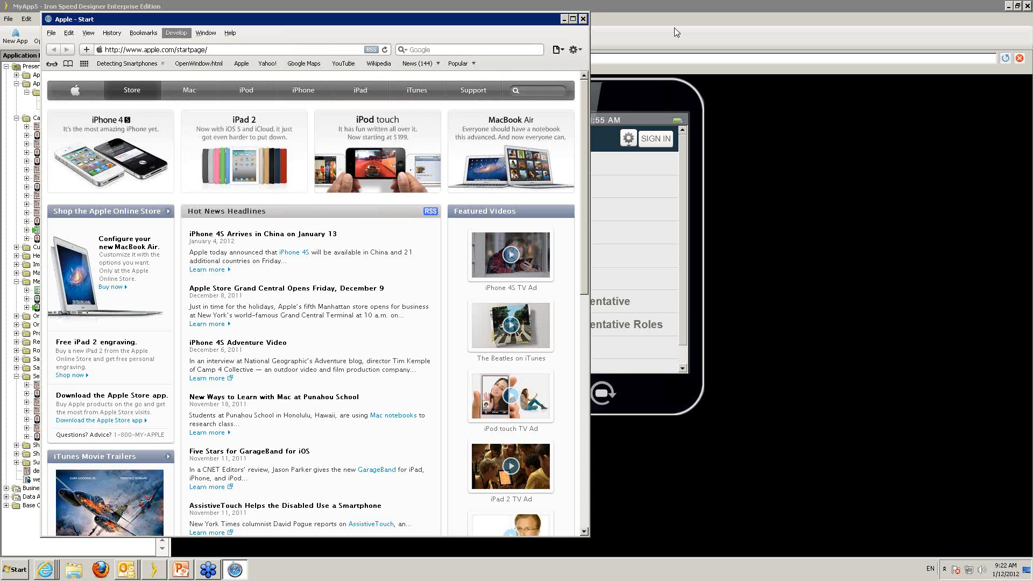
pyautogui.click(674, 27)
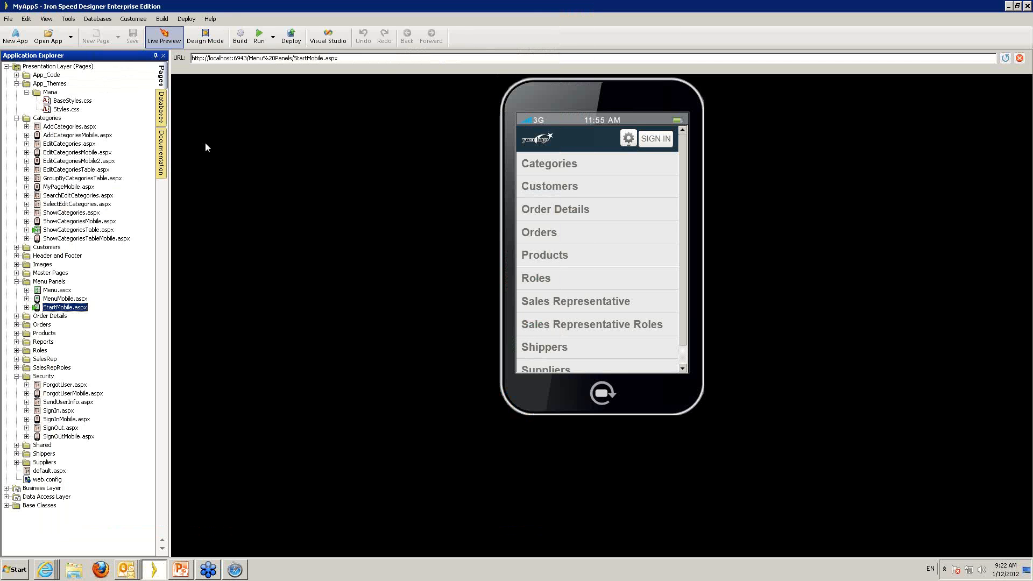
pyautogui.click(38, 471)
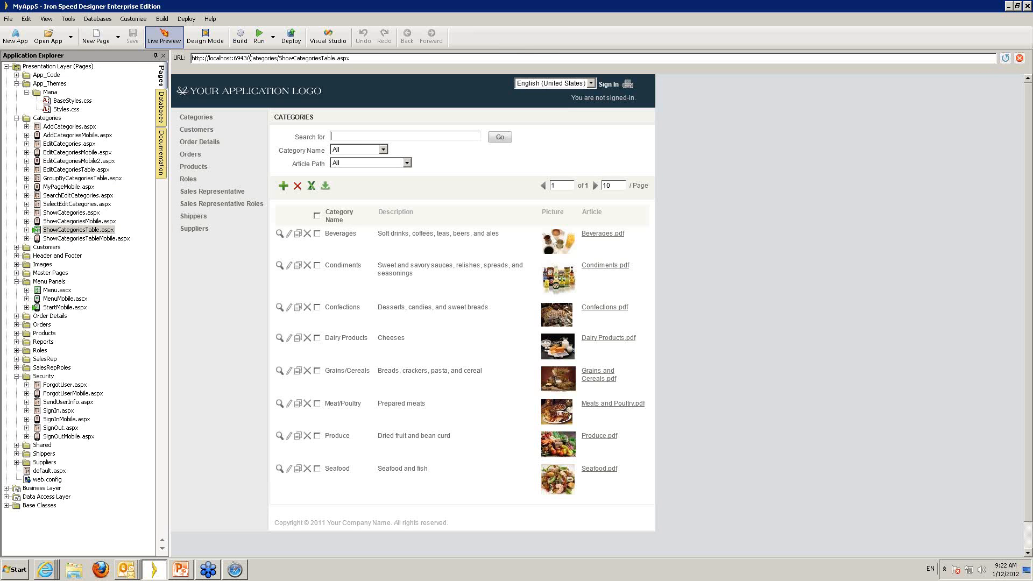
pyautogui.moveTo(249, 56); pyautogui.dragTo(357, 57)
pyautogui.write('\\')
pyautogui.press('Return')
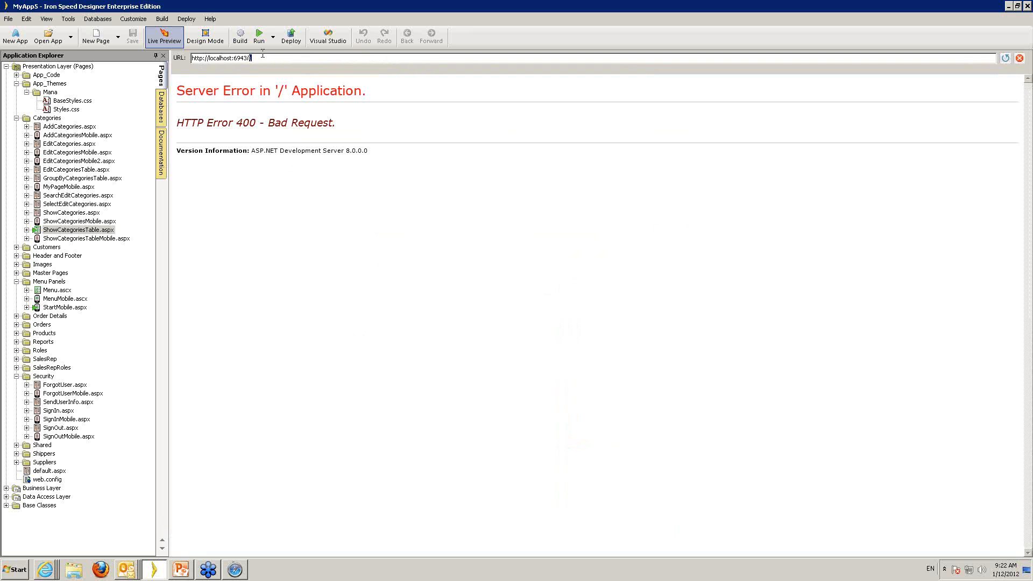
pyautogui.press('BackSpace')
pyautogui.press('Return')
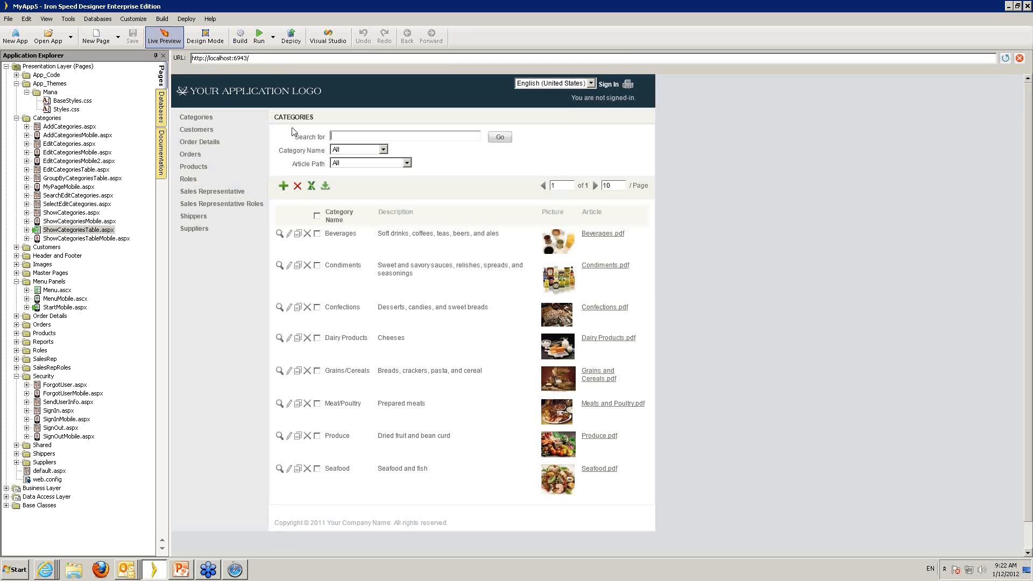
# View the Beverages record on the web page, and preview StartMobile.aspx through to its mobile Categories list
pyautogui.click(279, 234)
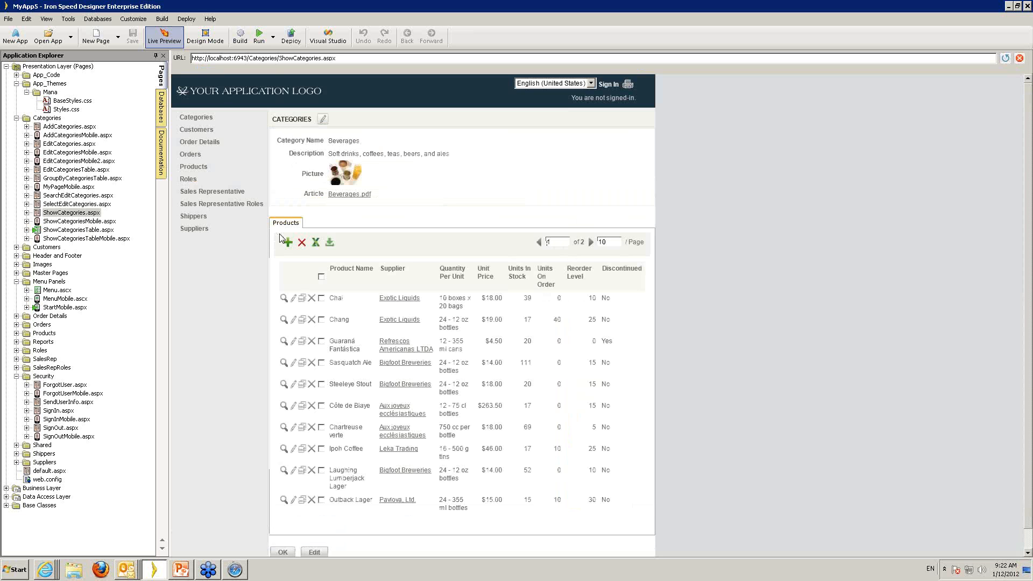
pyautogui.click(65, 307)
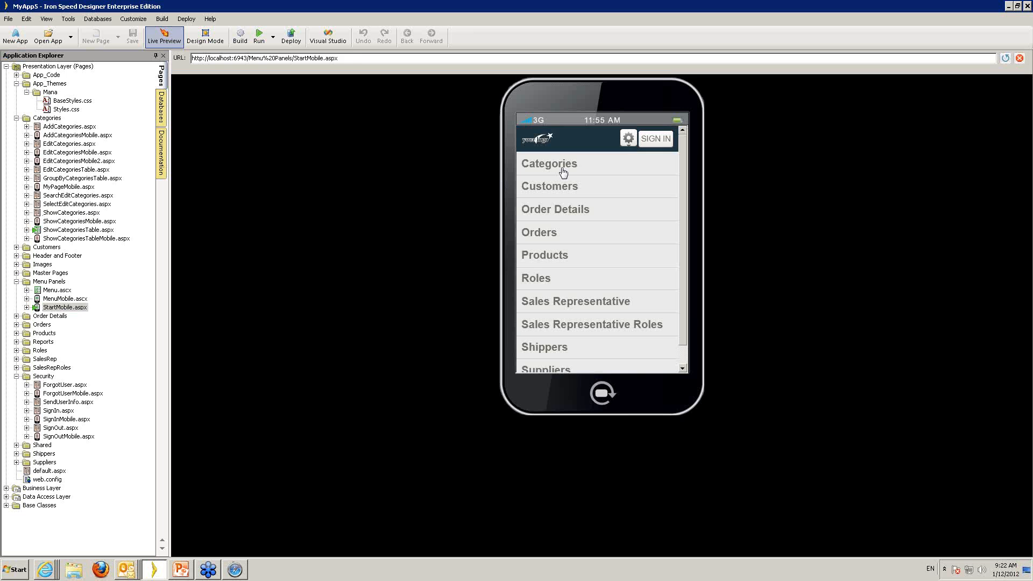
pyautogui.click(561, 168)
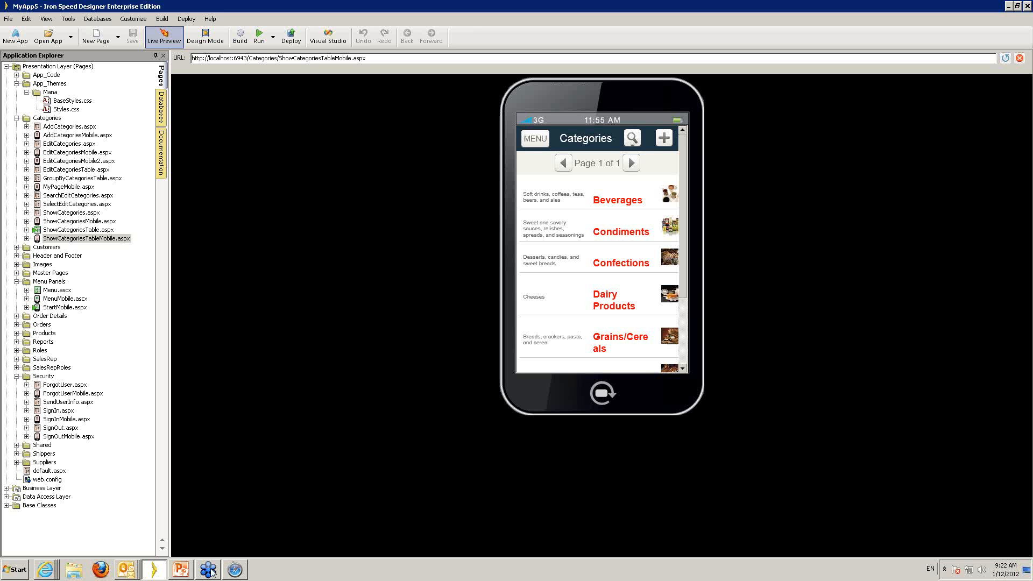
# Switch to PowerPoint and start the slide show from the Mixing & Matching slide
pyautogui.click(182, 572)
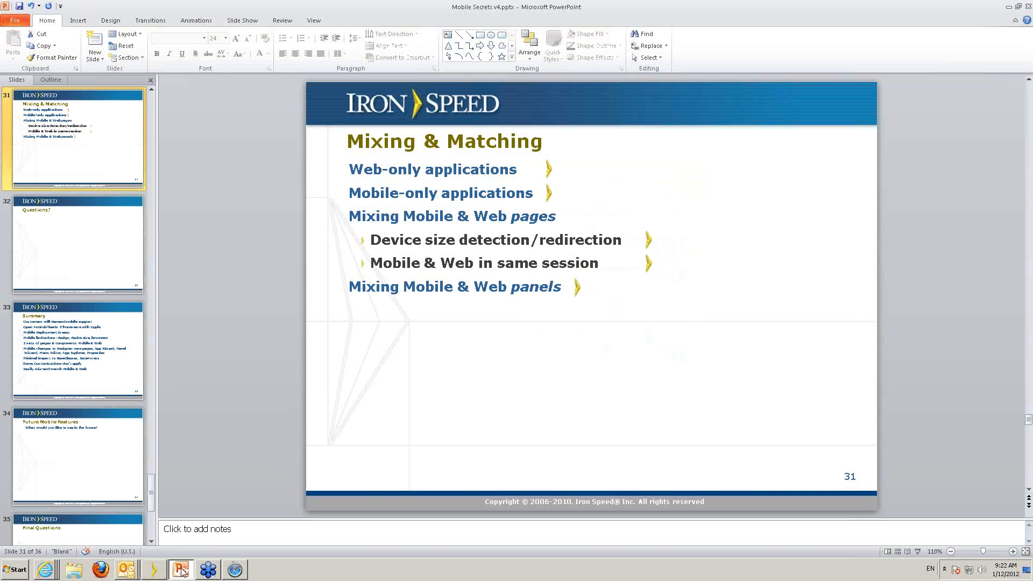
pyautogui.hotkey('shift', 'F5')
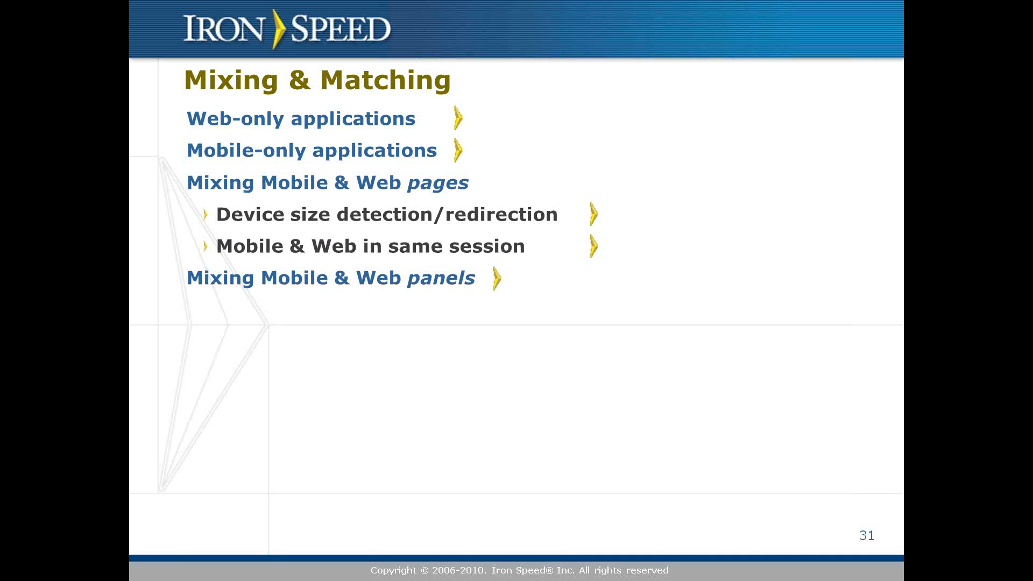
# End the slide show, return to Iron Speed Designer, and preview MyPageMobile.aspx down to its Categories list
pyautogui.press('Escape')
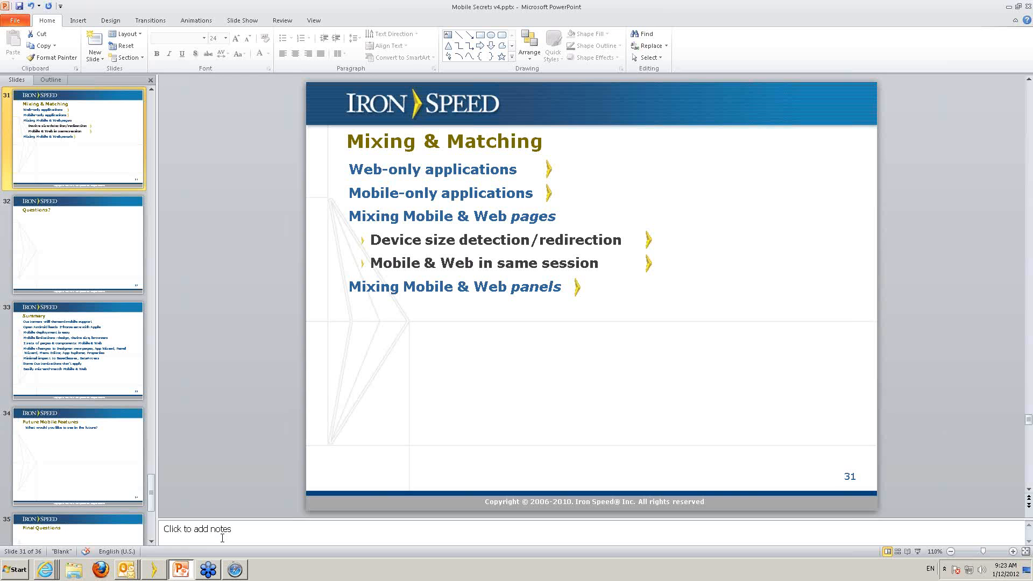
pyautogui.click(151, 571)
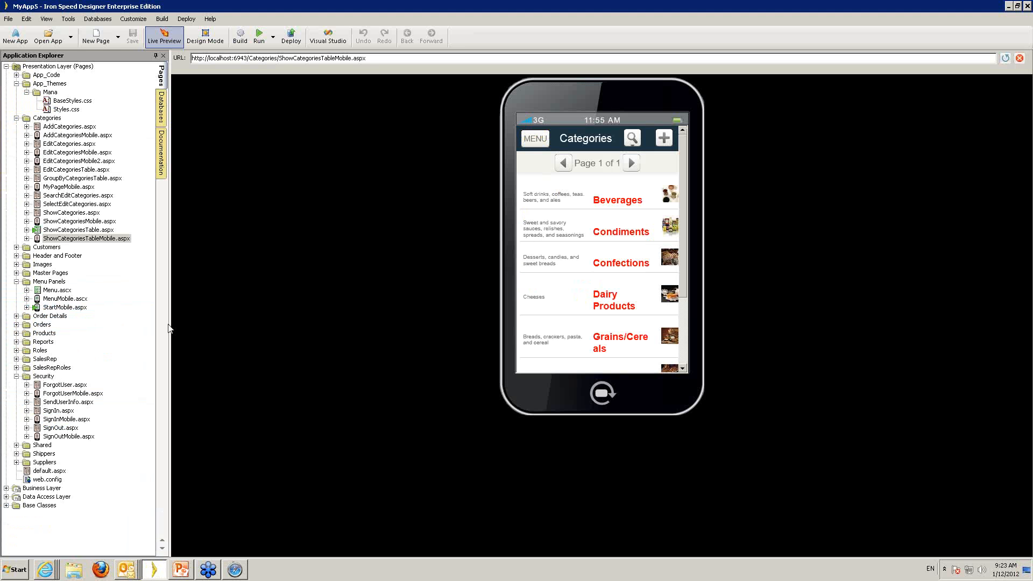
pyautogui.click(57, 187)
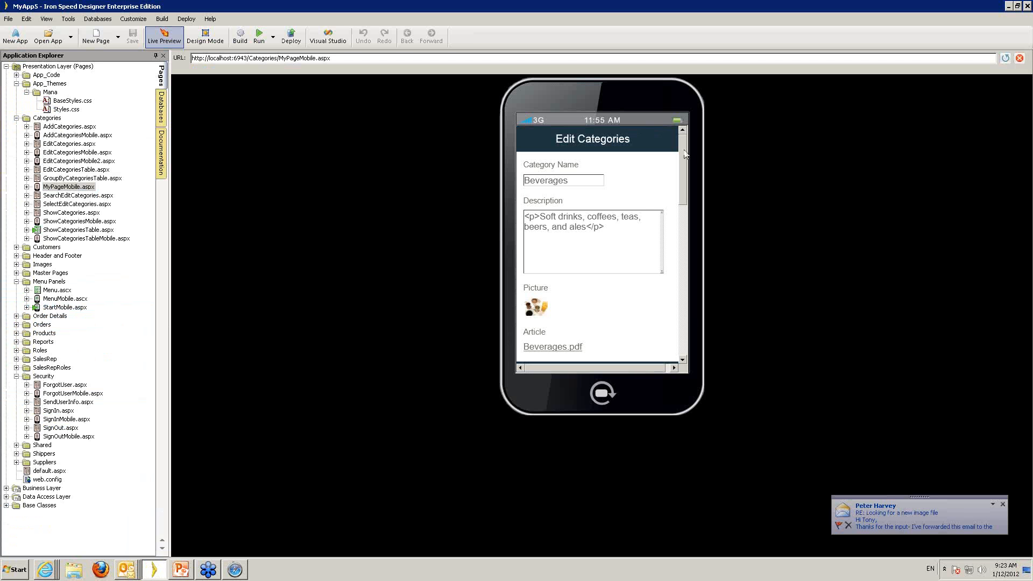
pyautogui.scroll(-5, 683, 331)
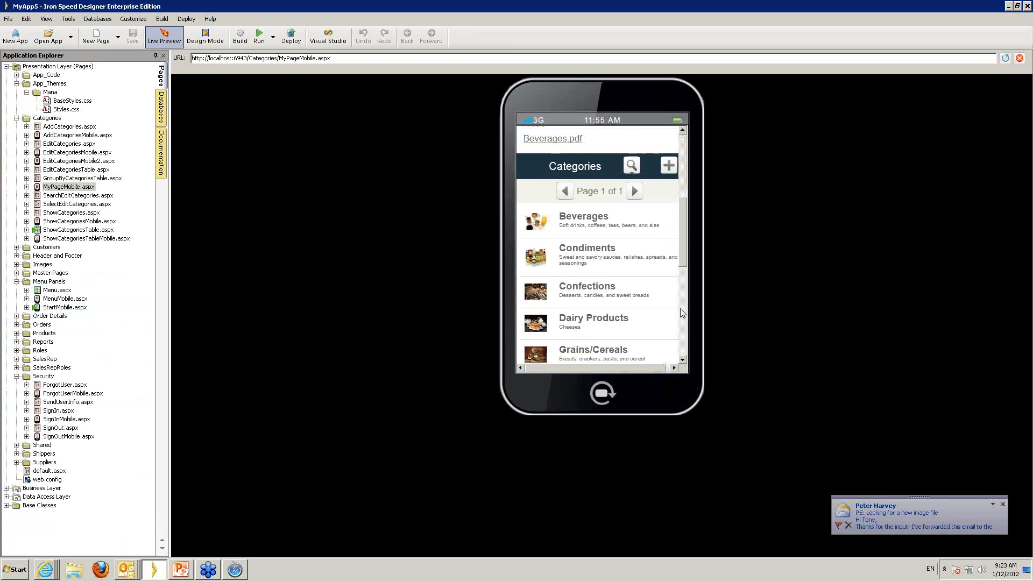
# In Design Mode, add a Basic report panel for the Categories table to cell A4 of MyPageMobile.aspx, accepting the full-size panel
pyautogui.click(202, 41)
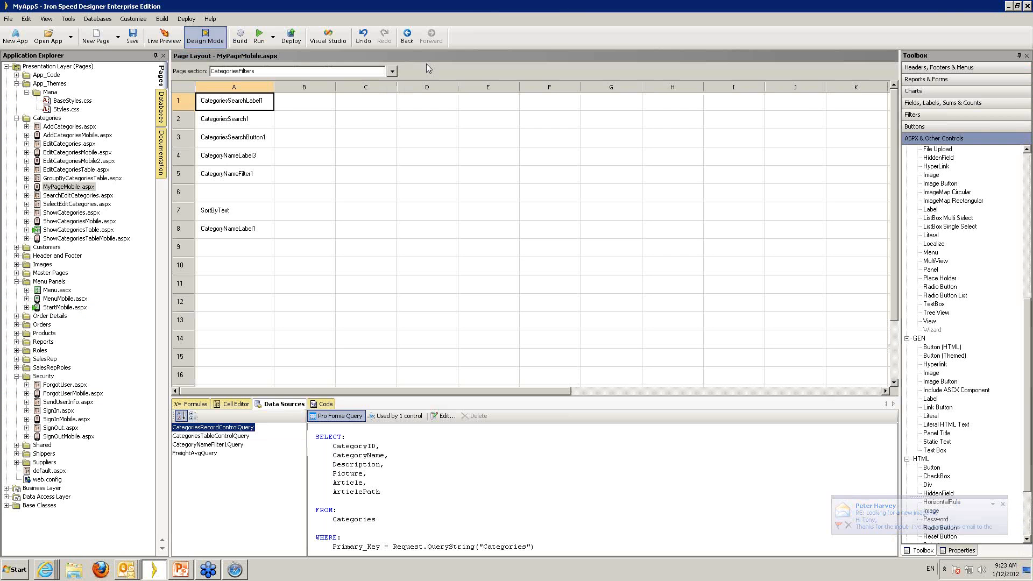
pyautogui.click(926, 79)
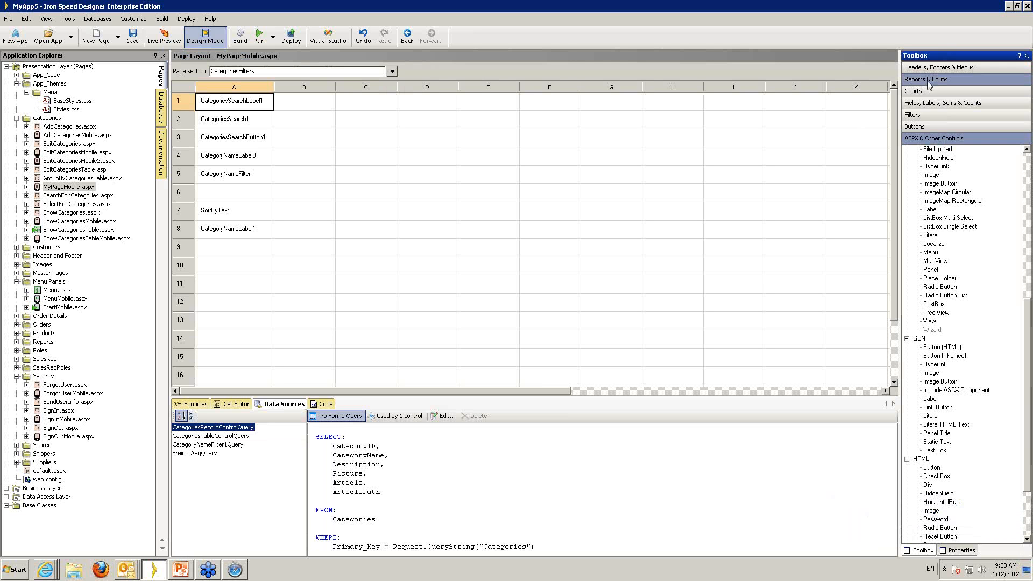
pyautogui.click(392, 72)
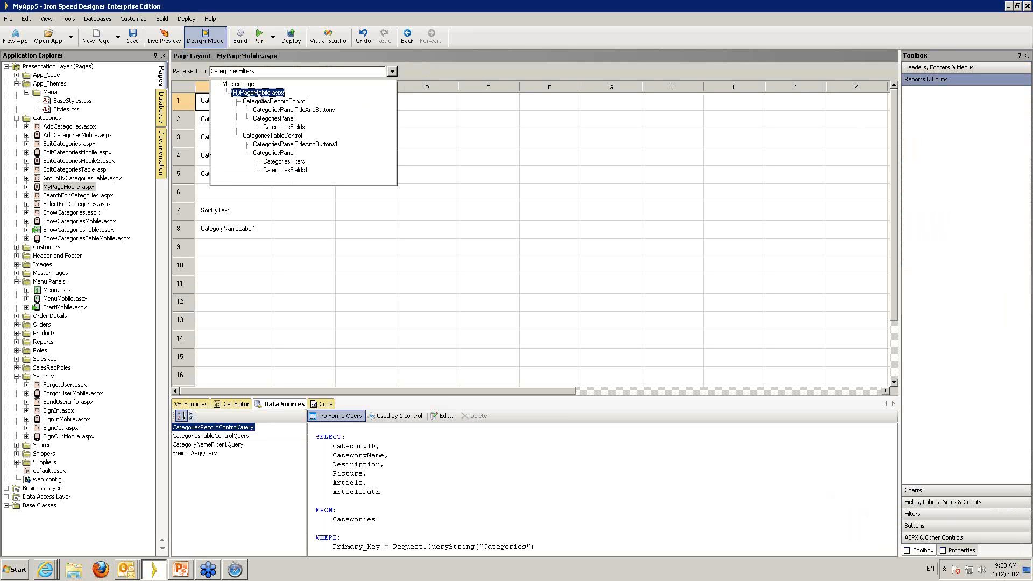
pyautogui.click(258, 93)
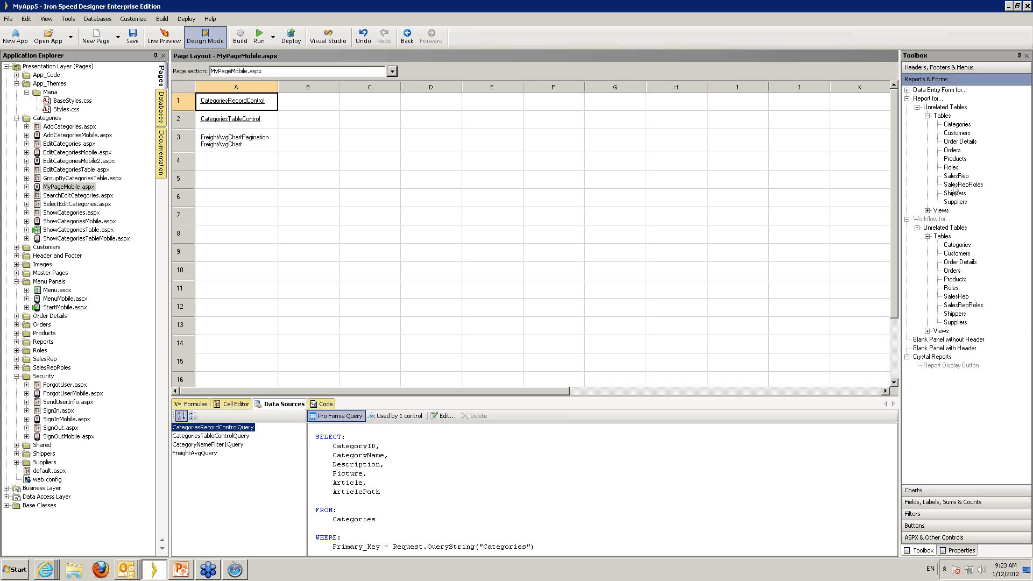
pyautogui.moveTo(958, 124); pyautogui.dragTo(216, 159)
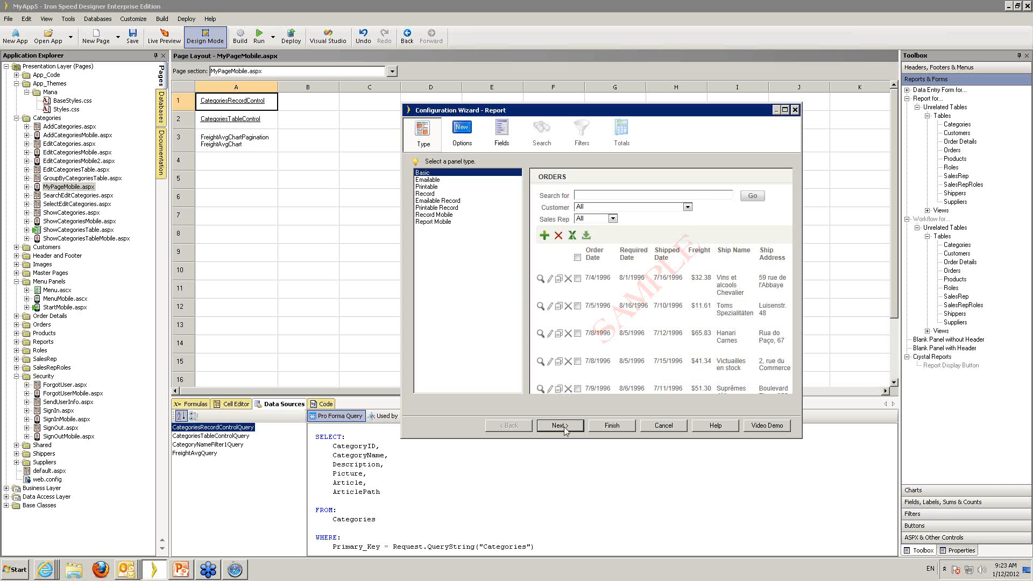
pyautogui.click(613, 426)
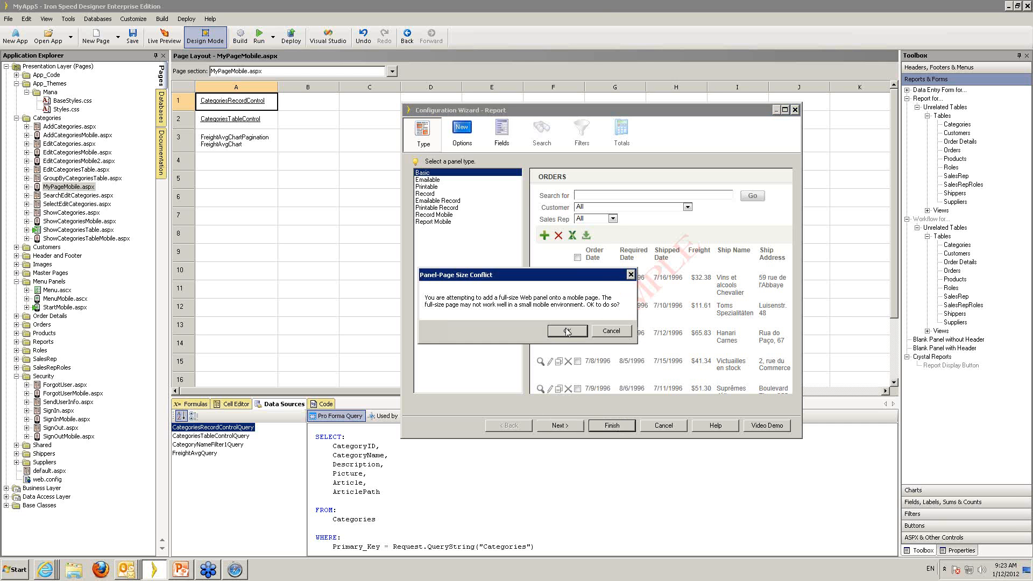
pyautogui.click(567, 331)
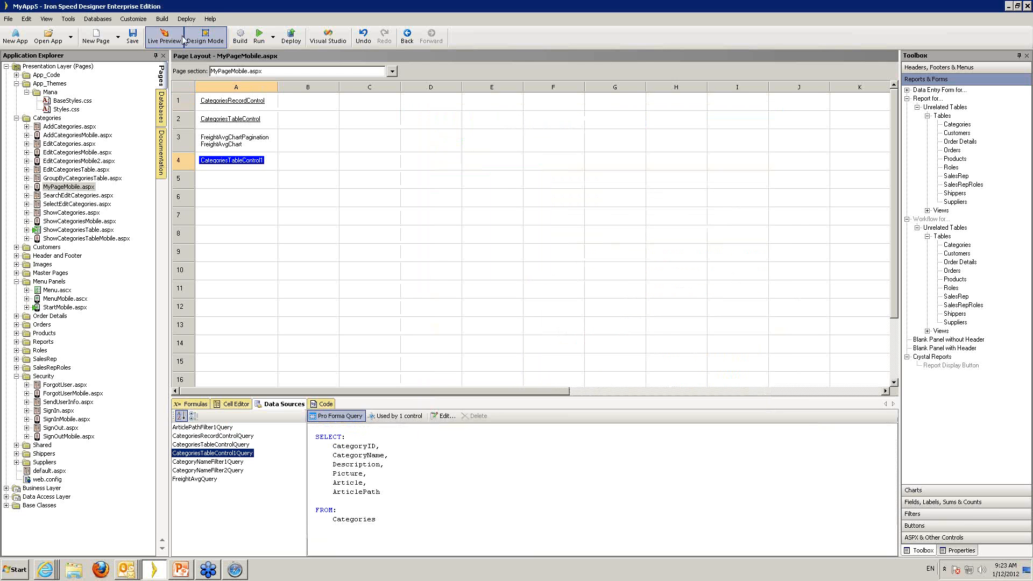
# Preview MyPageMobile.aspx live and examine how the full-size Categories panel at the end of the page fits the phone display
pyautogui.click(183, 39)
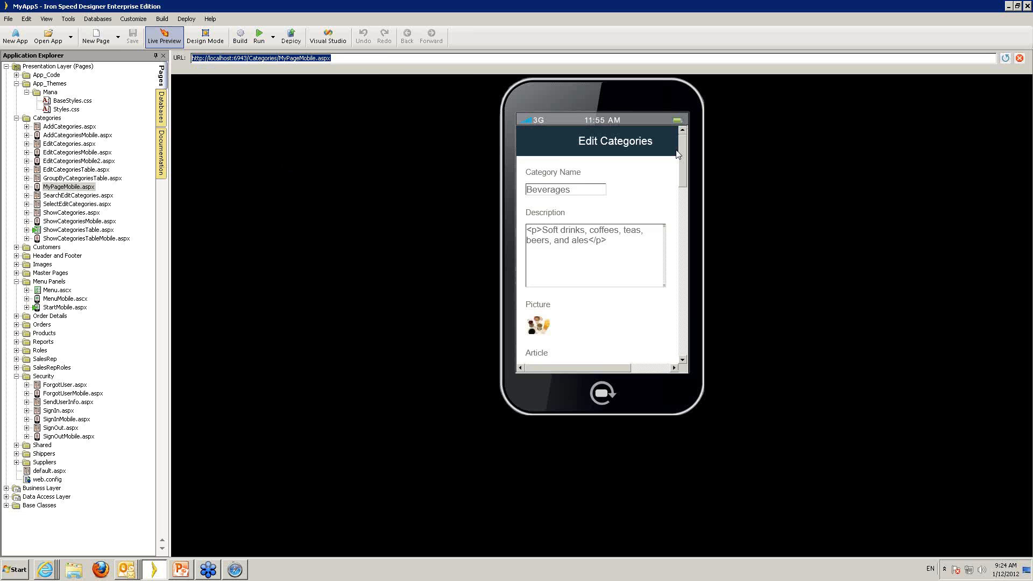
pyautogui.moveTo(682, 149); pyautogui.dragTo(684, 328)
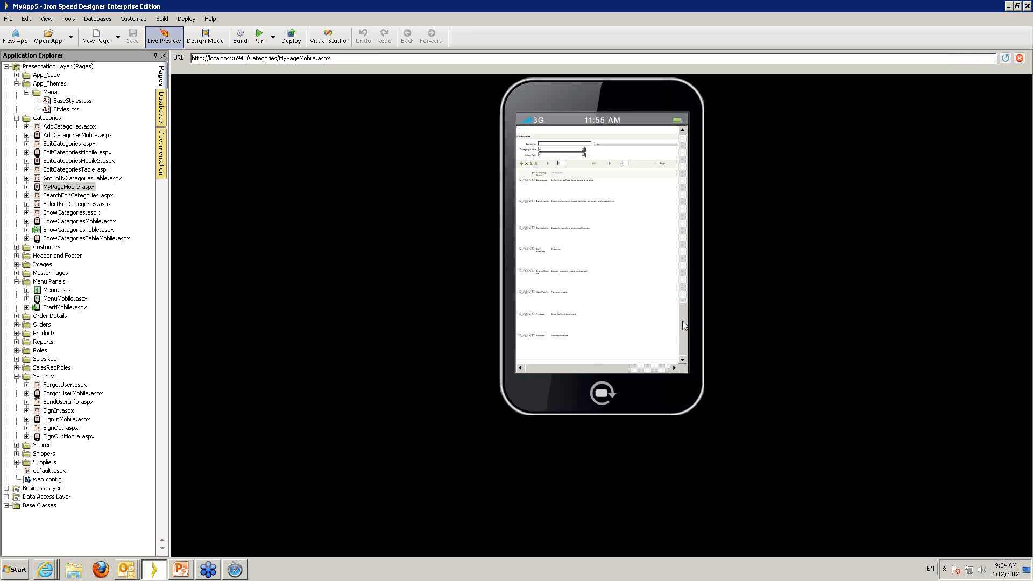
pyautogui.moveTo(593, 369); pyautogui.dragTo(567, 370)
# Switch to PowerPoint and present the Questions? slide full screen
pyautogui.click(183, 572)
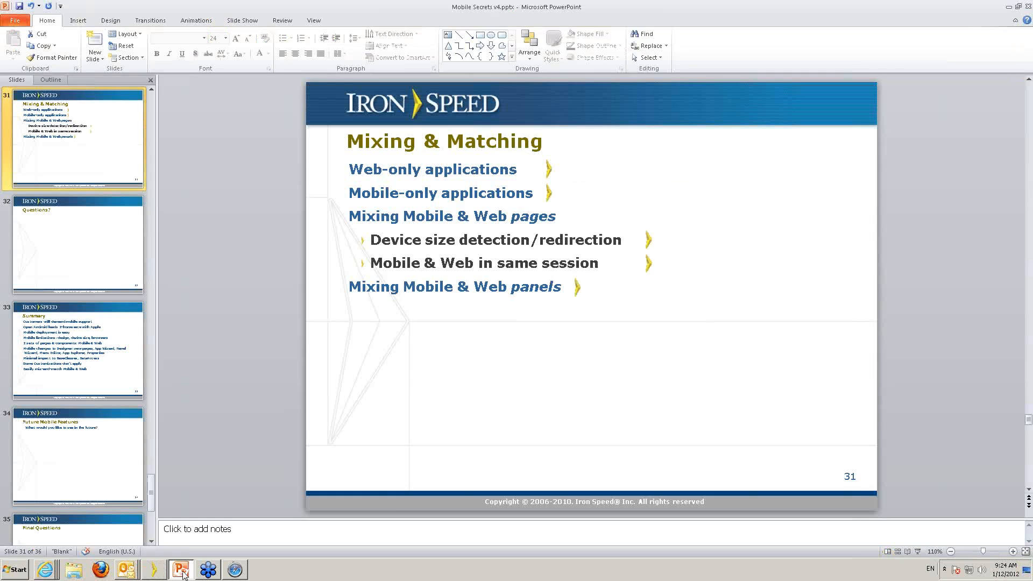
pyautogui.click(887, 551)
pyautogui.click(887, 552)
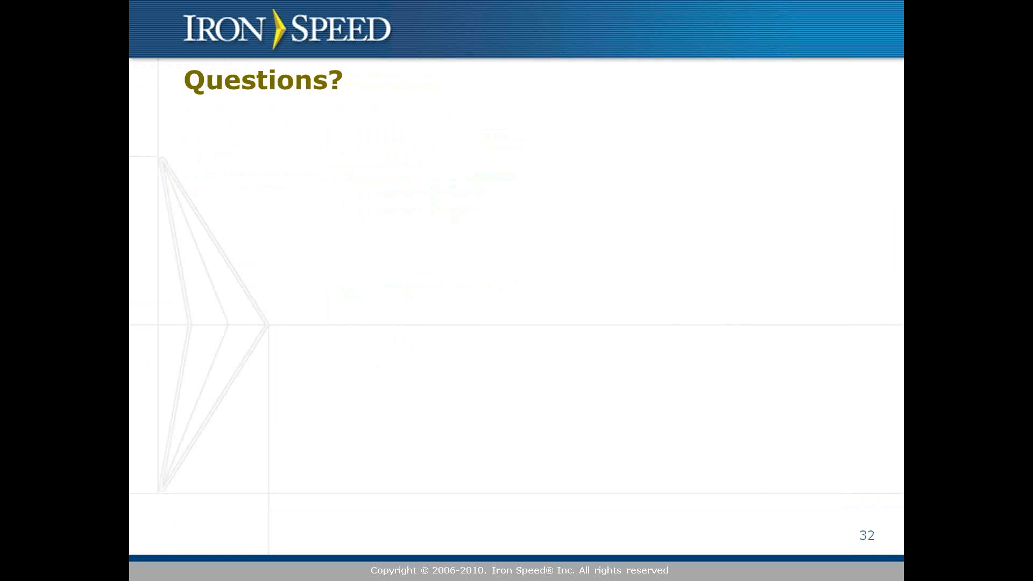
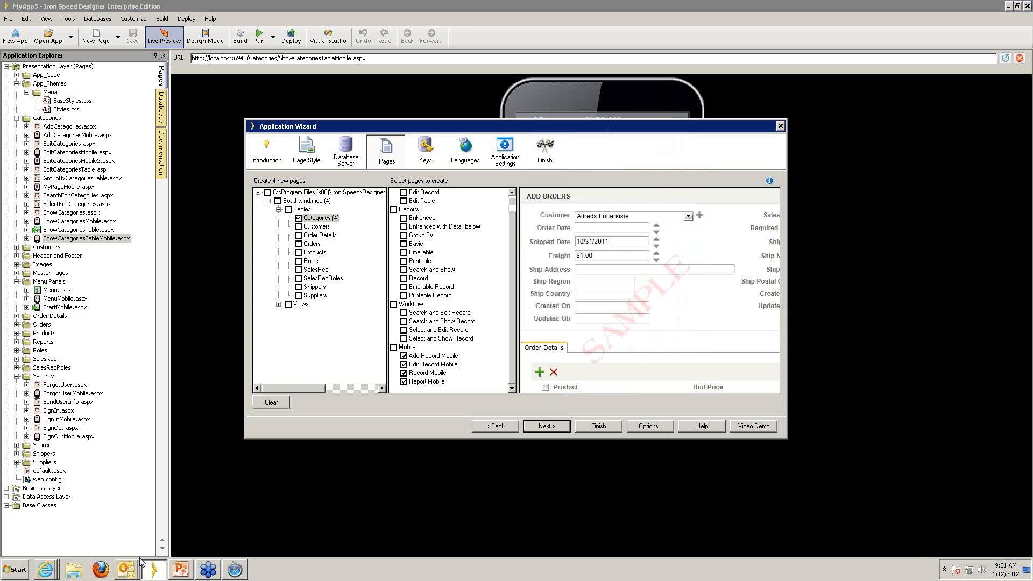
# Browse the Extended page styles in the Application Wizard, and close the wizard
pyautogui.click(308, 150)
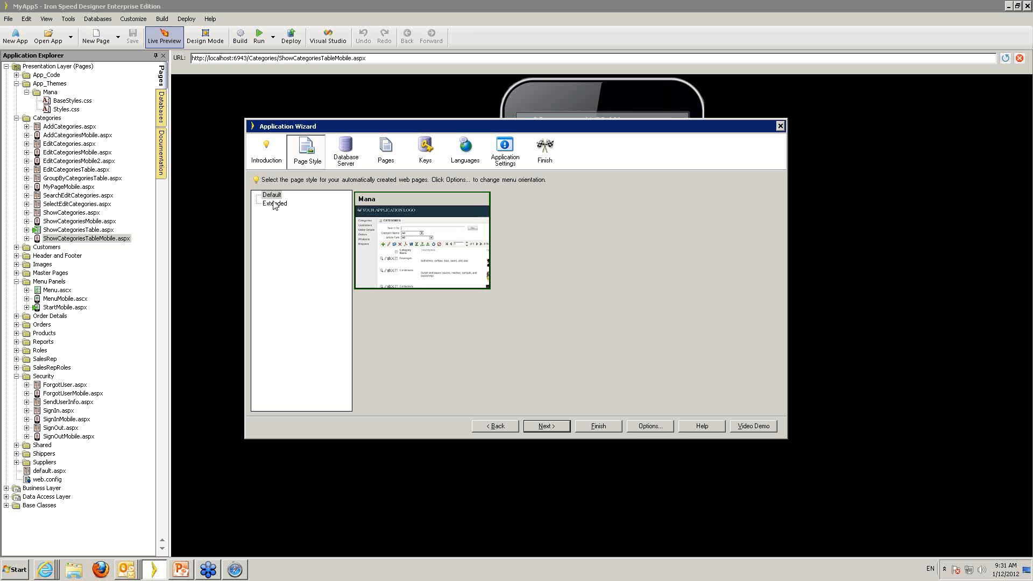
pyautogui.click(274, 203)
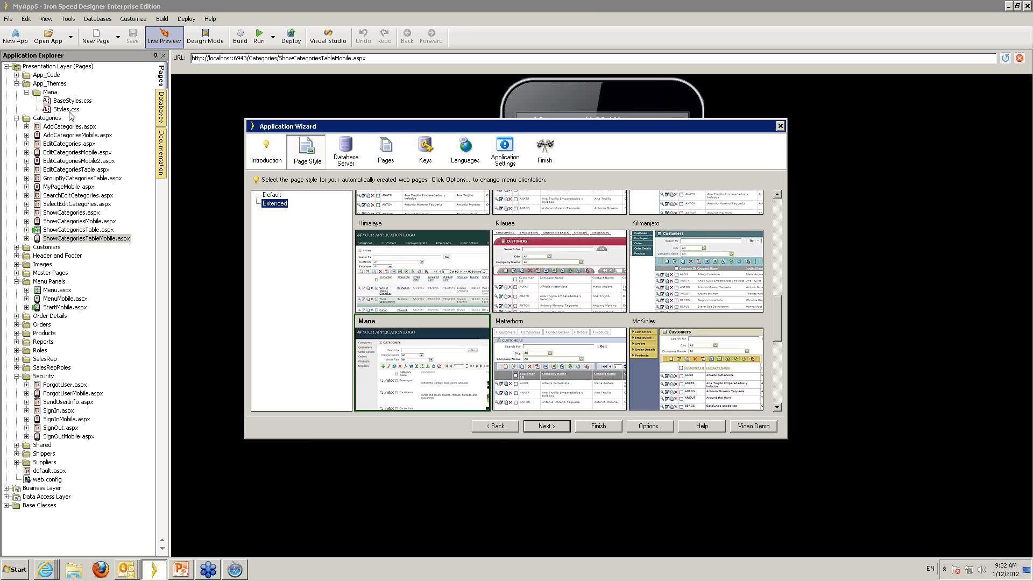
pyautogui.press('Escape')
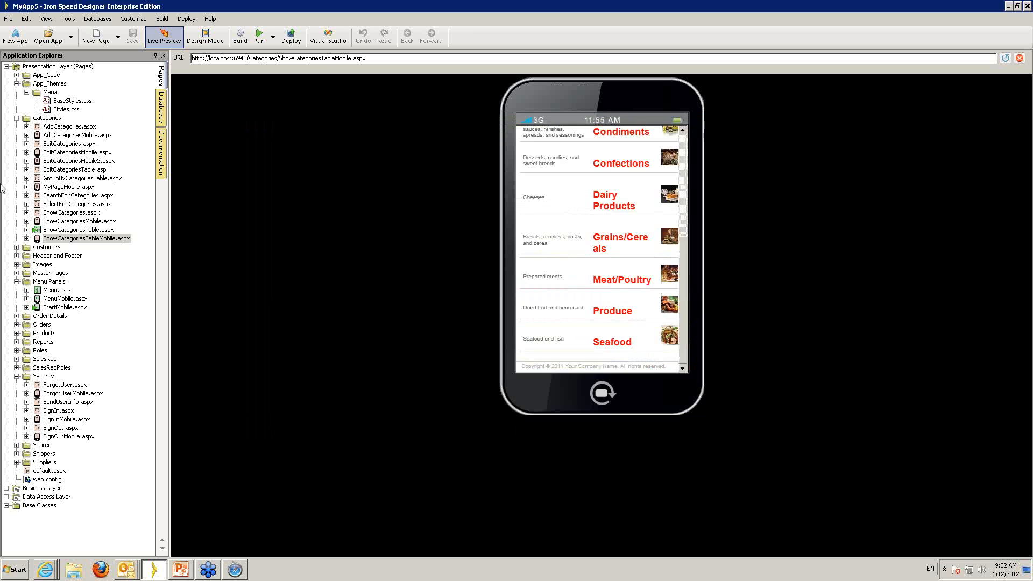
# Expand the application's Images folder and look through the mobile button image files
pyautogui.click(16, 264)
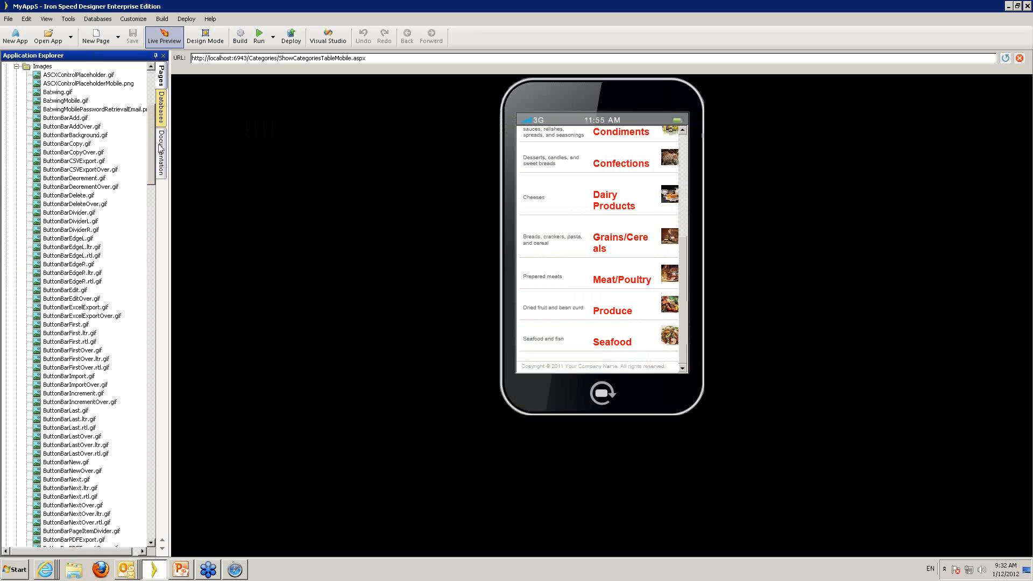
pyautogui.moveTo(151, 137); pyautogui.dragTo(145, 344)
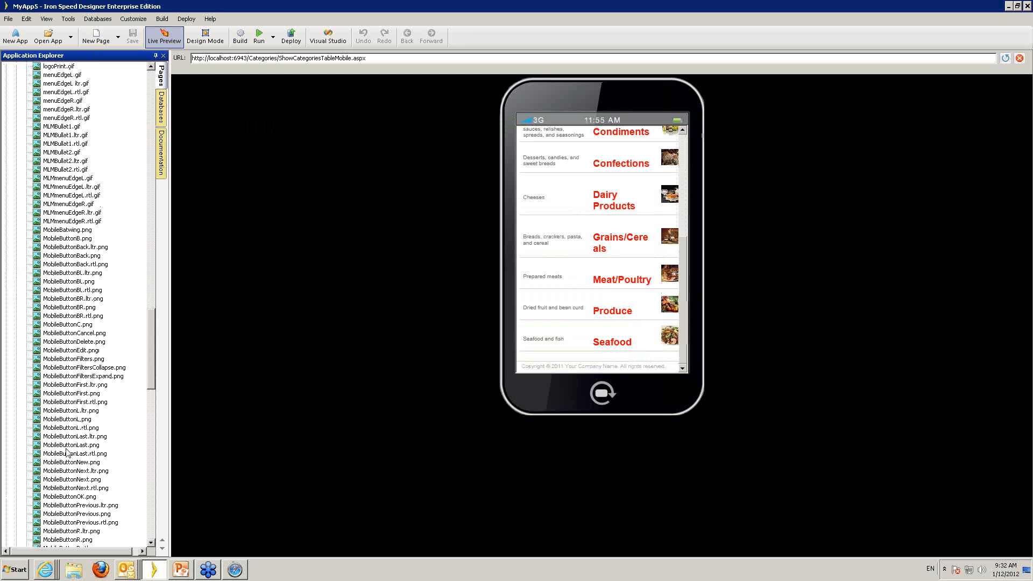
pyautogui.scroll(-3, 67, 391)
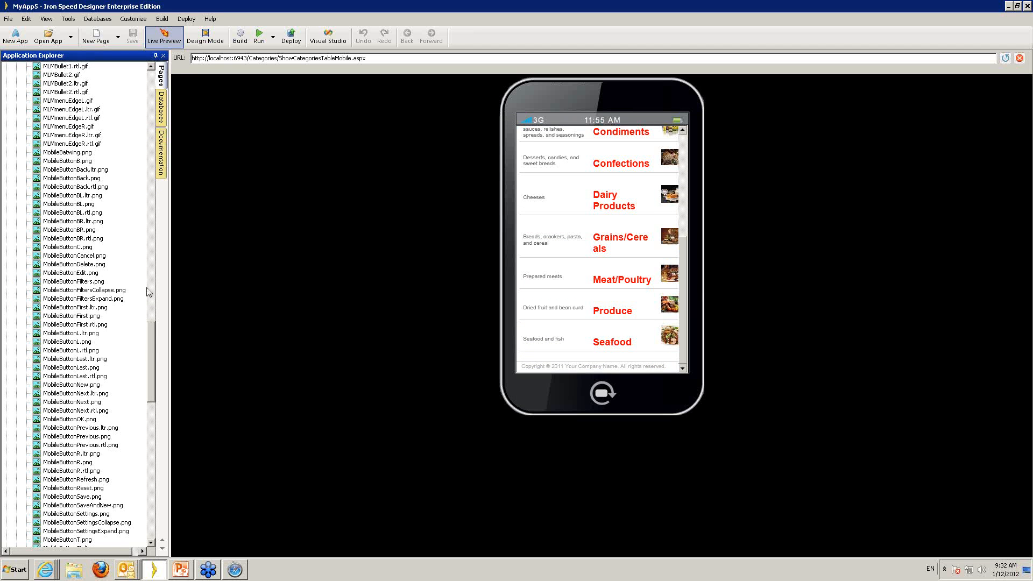
pyautogui.moveTo(151, 346); pyautogui.dragTo(160, 85)
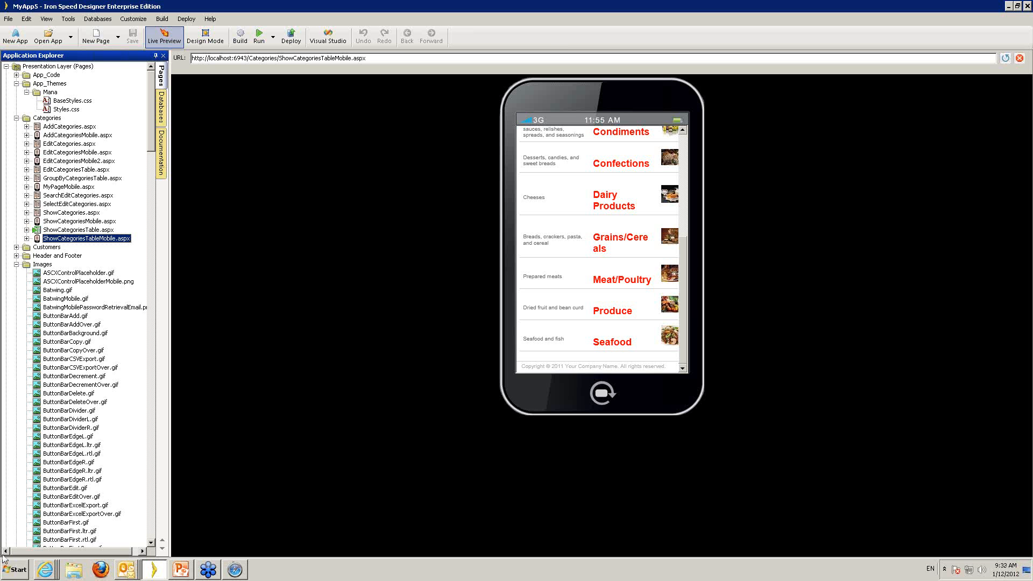
# Launch Microsoft Excel 2010 and open the recent workbook FileUploadOptions.xlsx
pyautogui.click(6, 576)
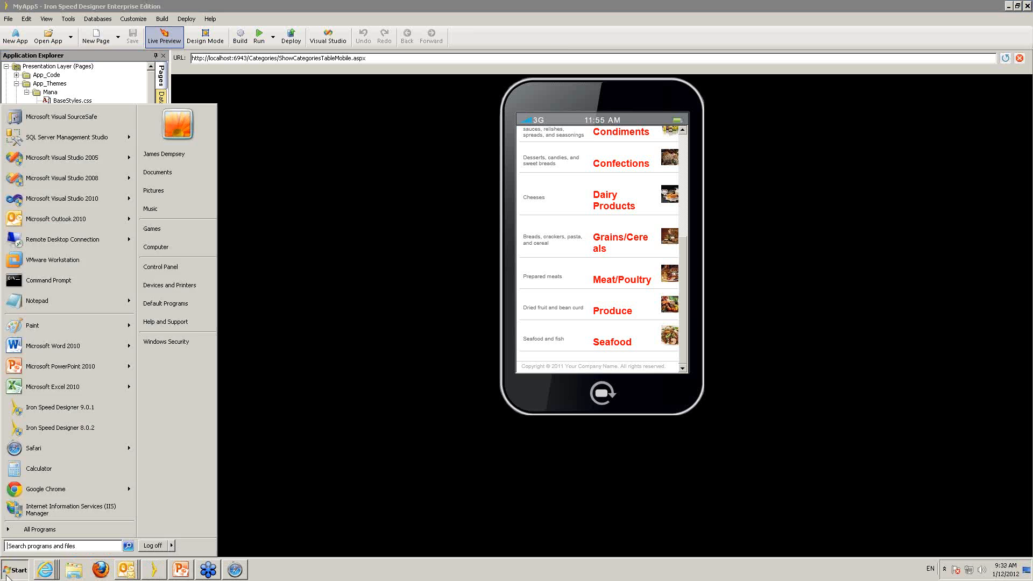
pyautogui.click(50, 387)
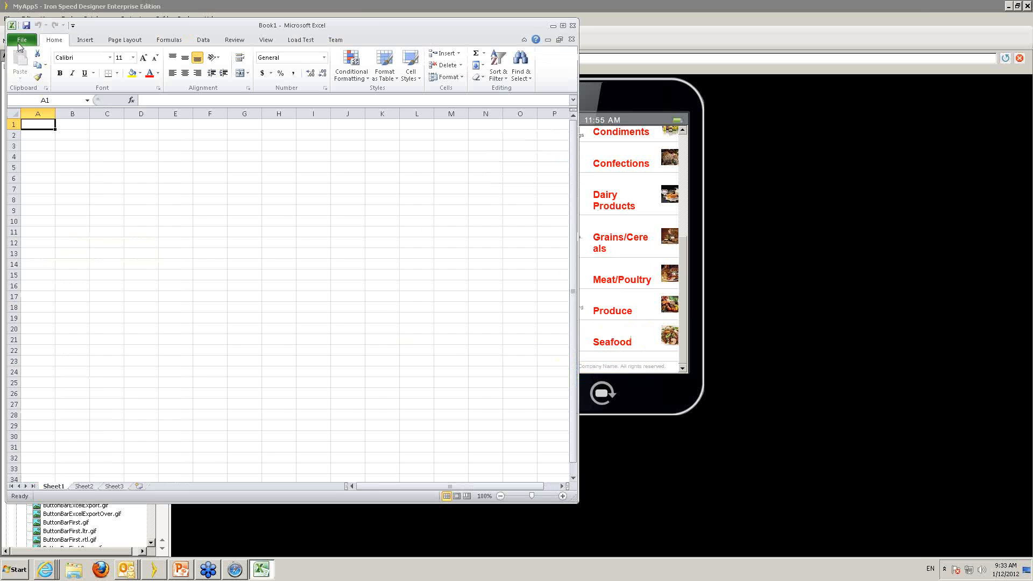
pyautogui.click(21, 41)
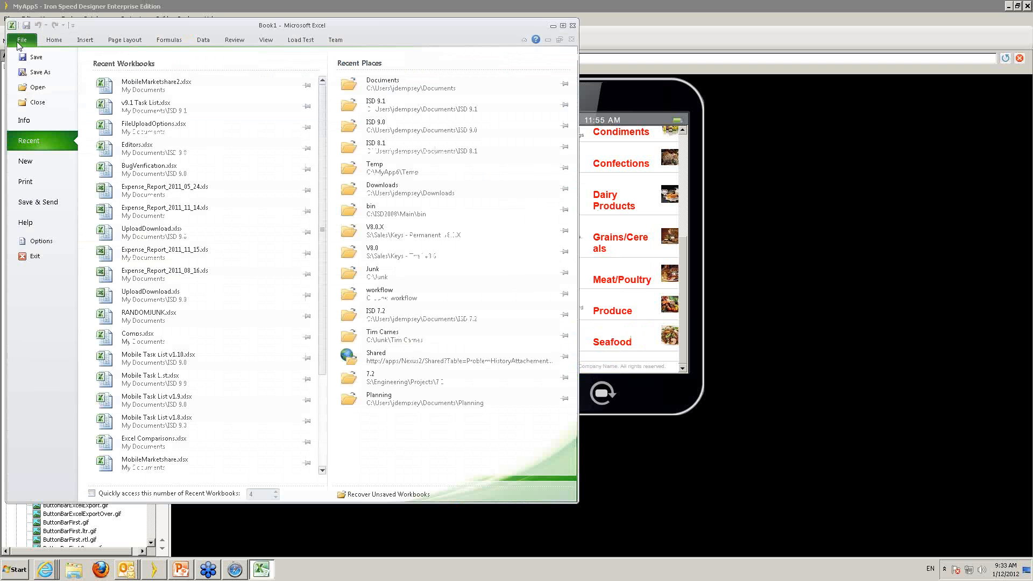
pyautogui.click(151, 125)
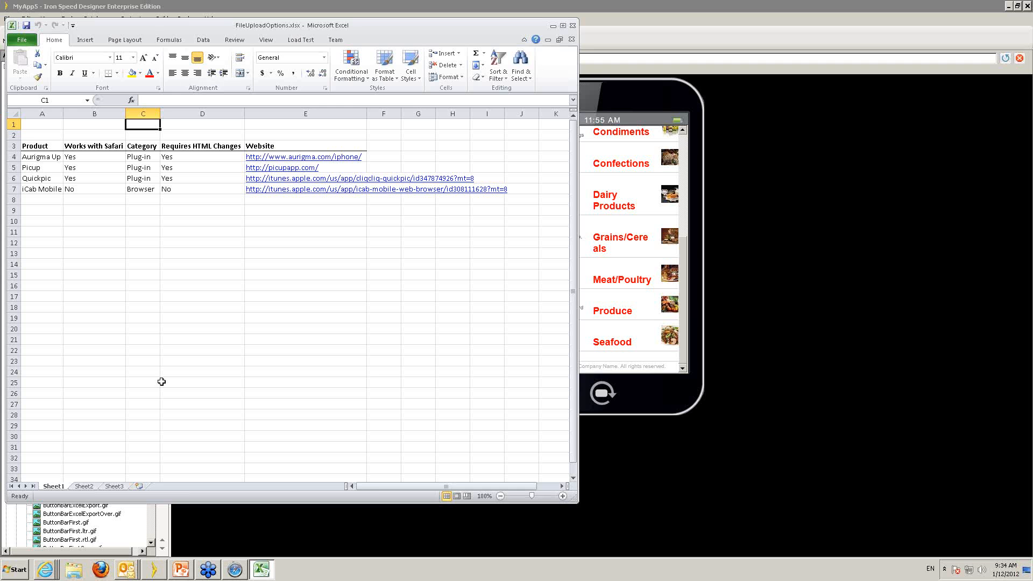
# Switch to PowerPoint and start the slide show from the Future Mobile Features slide
pyautogui.click(182, 570)
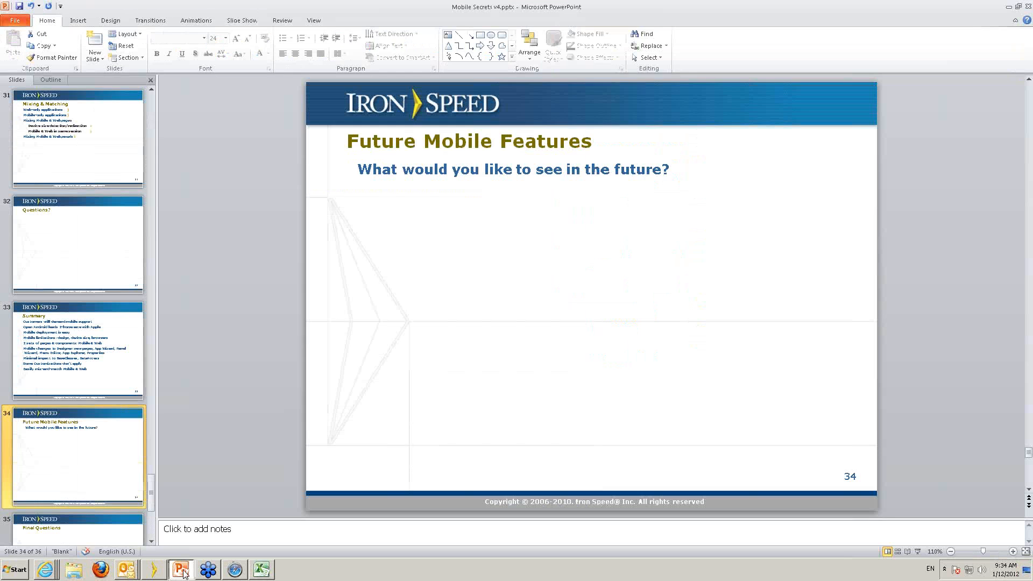
pyautogui.hotkey('shift', 'F5')
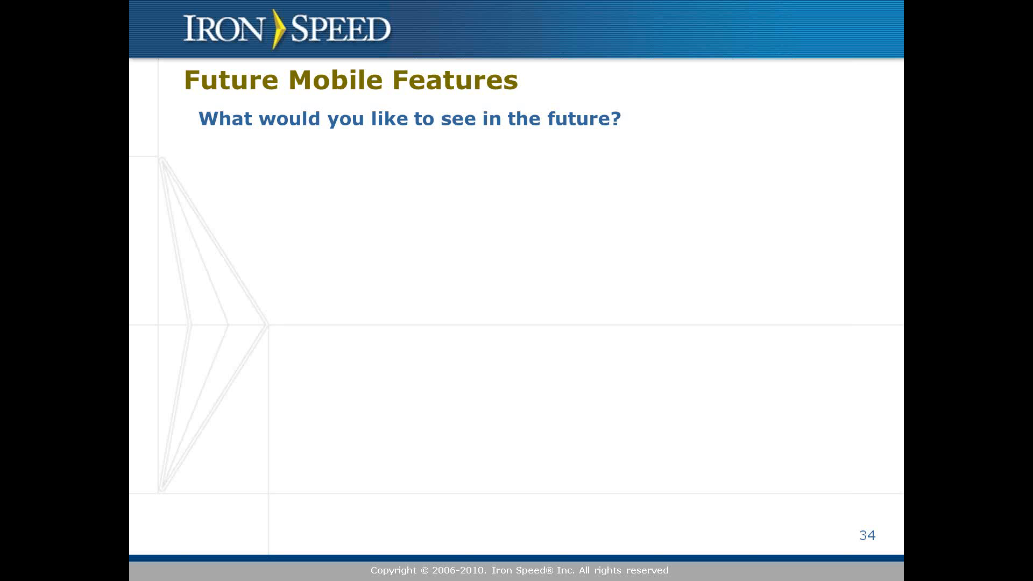
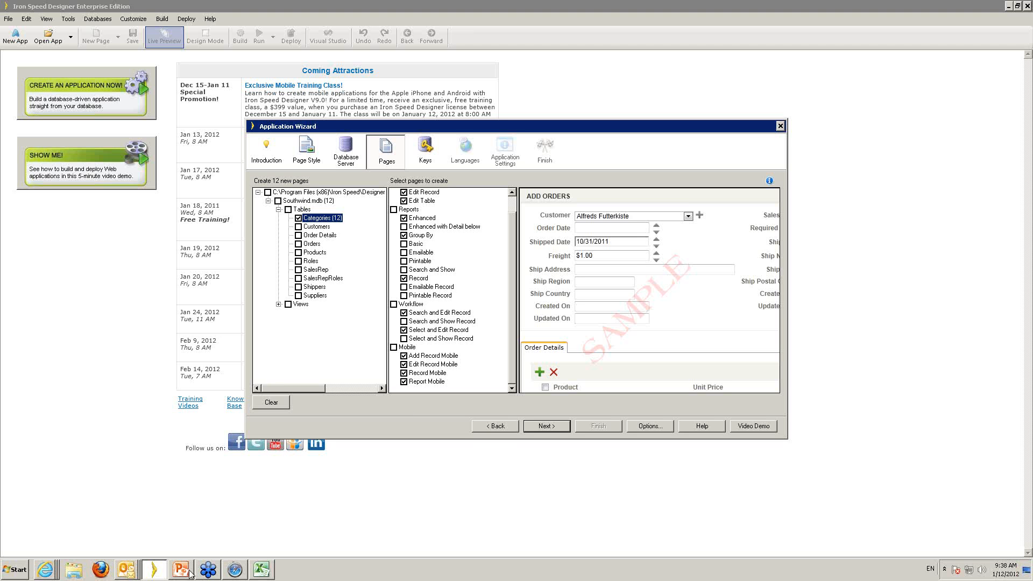
# Present the Future Mobile Features slide in PowerPoint once more, and return to Iron Speed Designer with the slide show ended
pyautogui.moveTo(189, 575)
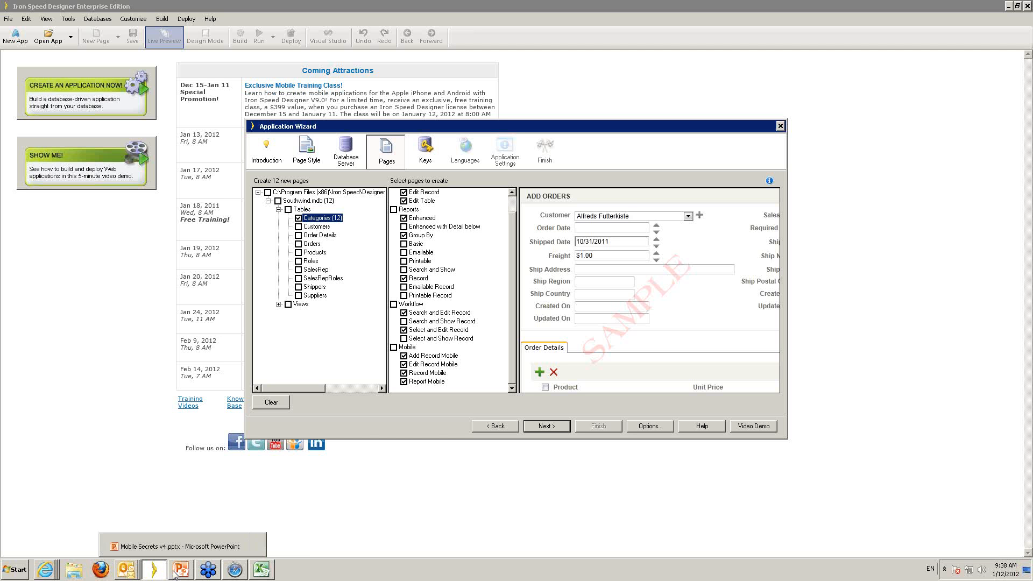
pyautogui.click(183, 574)
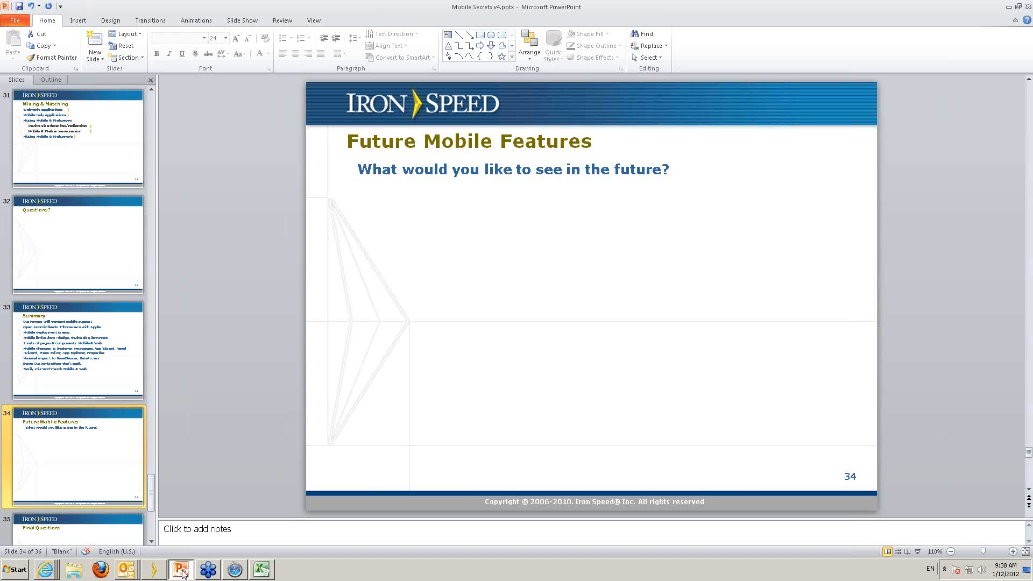
pyautogui.hotkey('shift', 'F5')
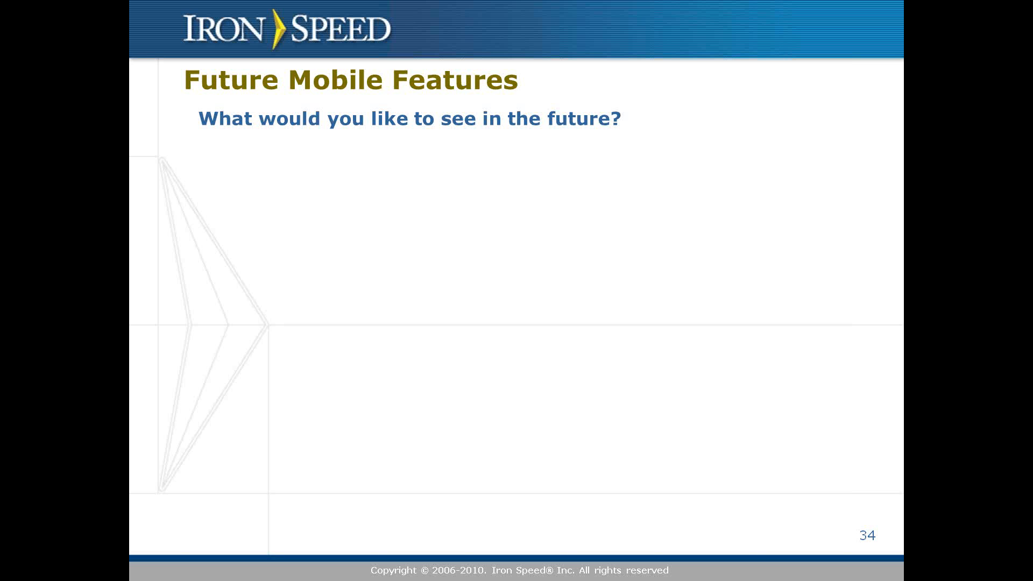
pyautogui.press('Escape')
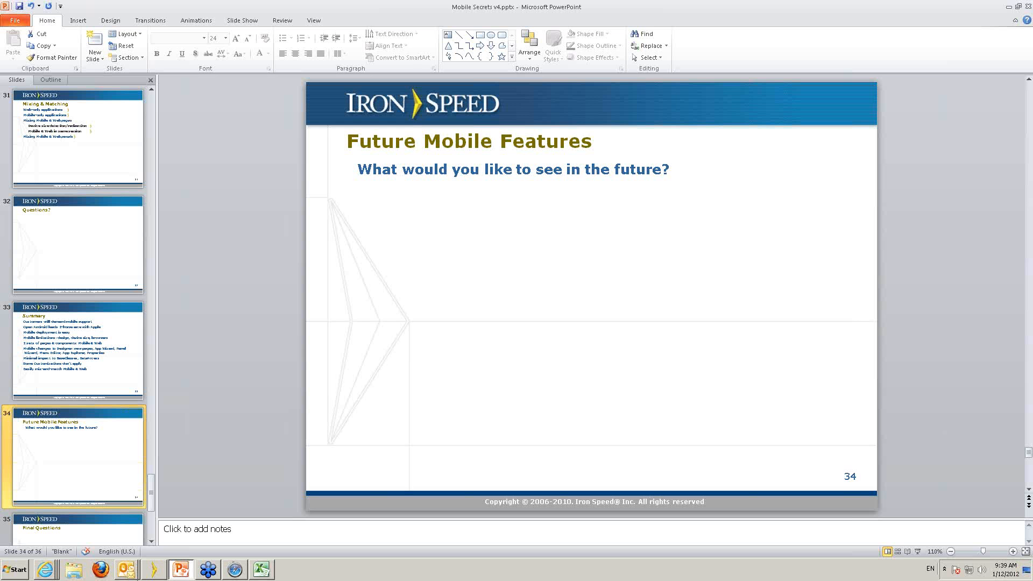
pyautogui.click(156, 569)
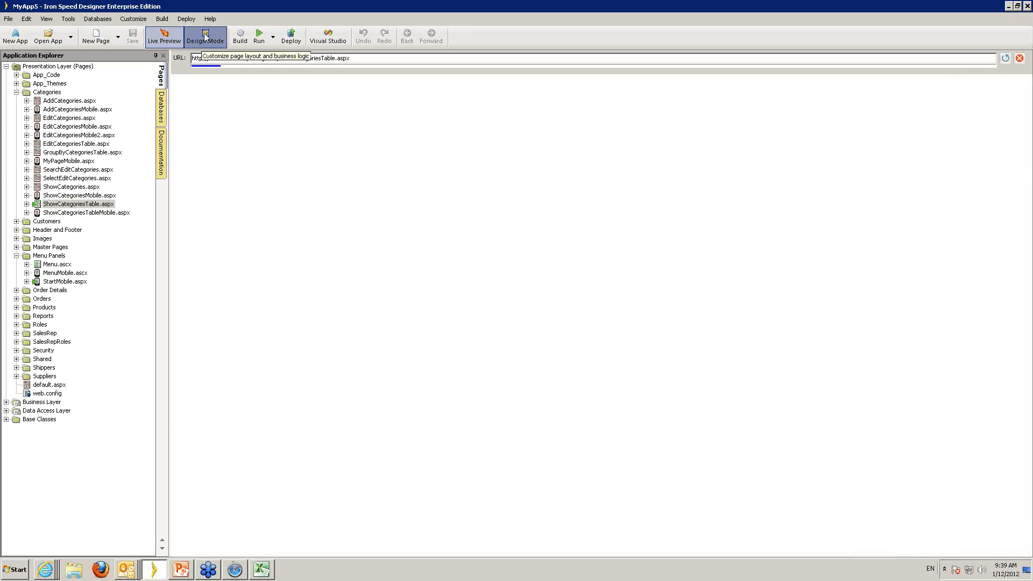
# In the ShowCategoriesTable.aspx page layout, move the row 2 CategoryName, Description and Picture cells to columns J to L, and show the Description control's properties
pyautogui.click(190, 41)
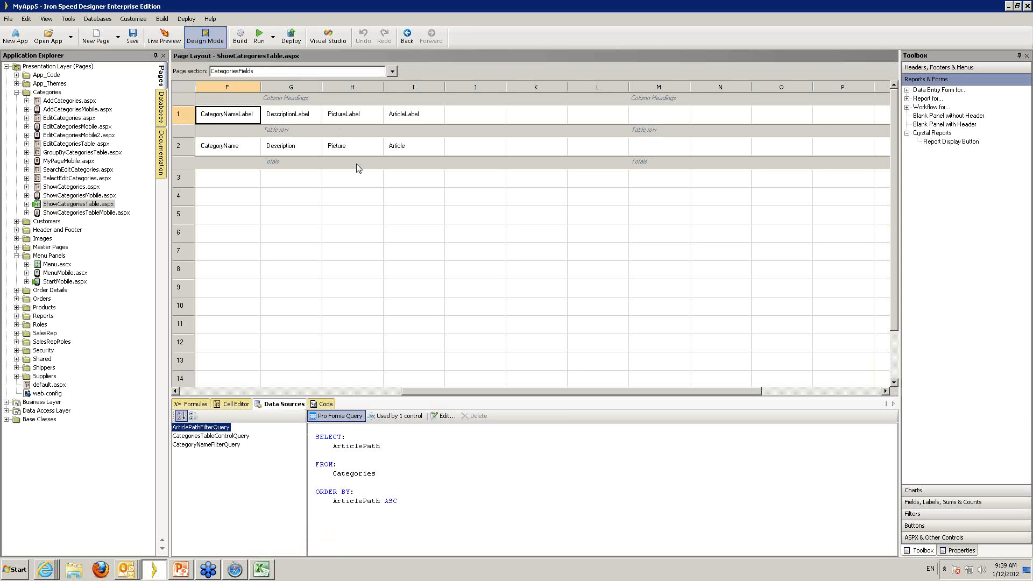
pyautogui.click(225, 148)
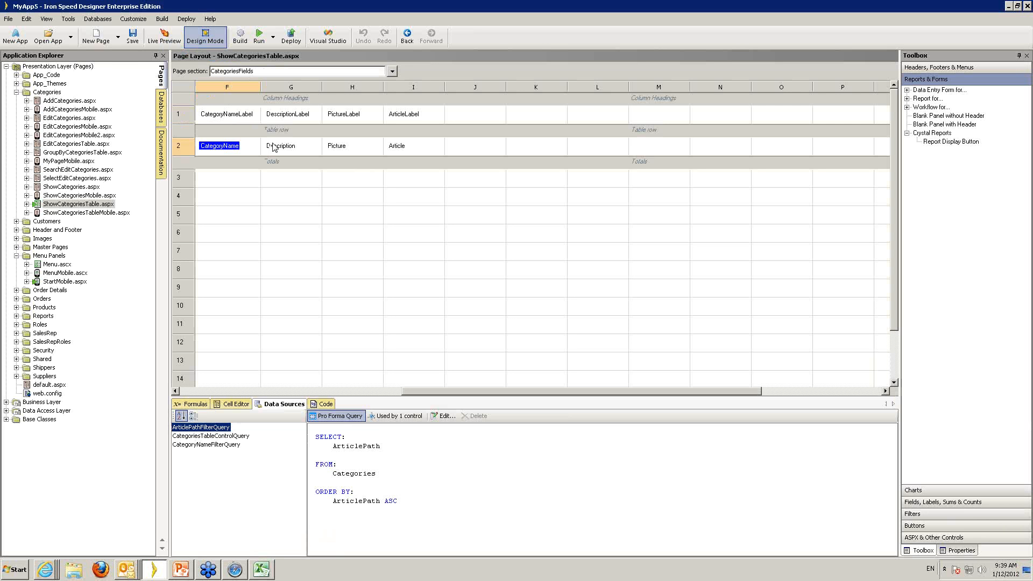
pyautogui.click(280, 149)
pyautogui.click(238, 147)
pyautogui.click(296, 147)
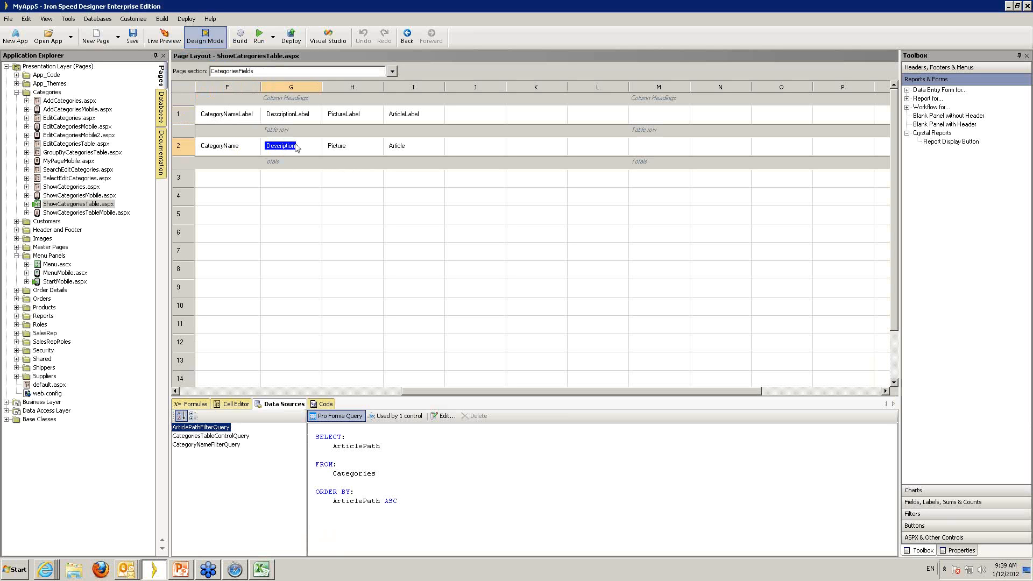
pyautogui.click(323, 148)
pyautogui.moveTo(264, 146); pyautogui.dragTo(260, 145)
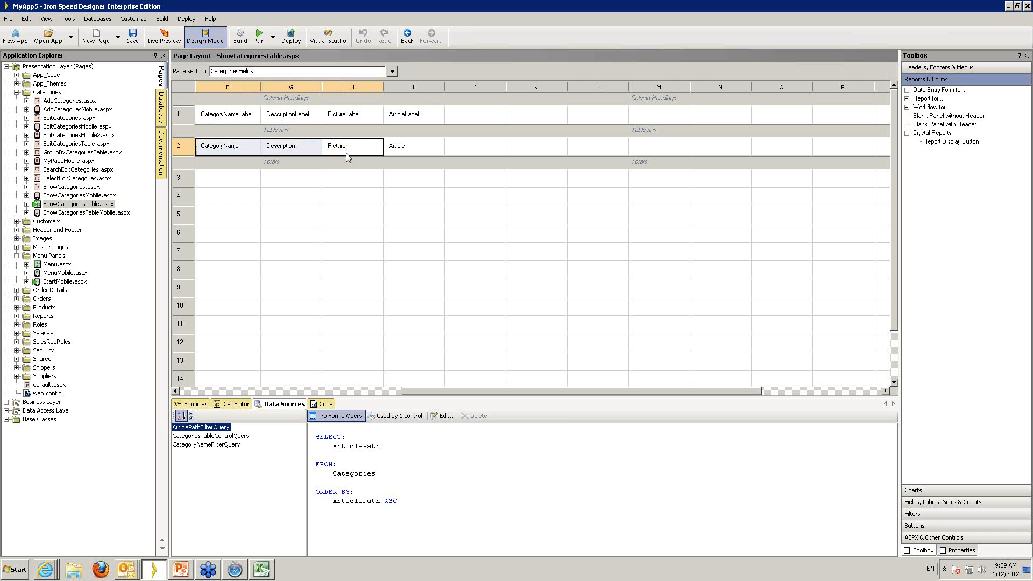
pyautogui.moveTo(321, 150); pyautogui.dragTo(559, 154)
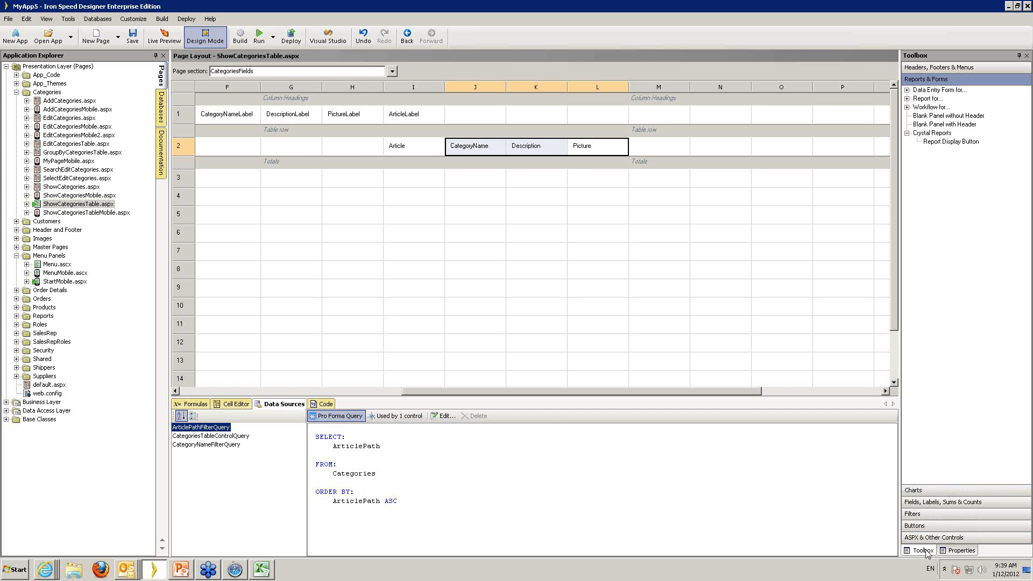
pyautogui.click(955, 552)
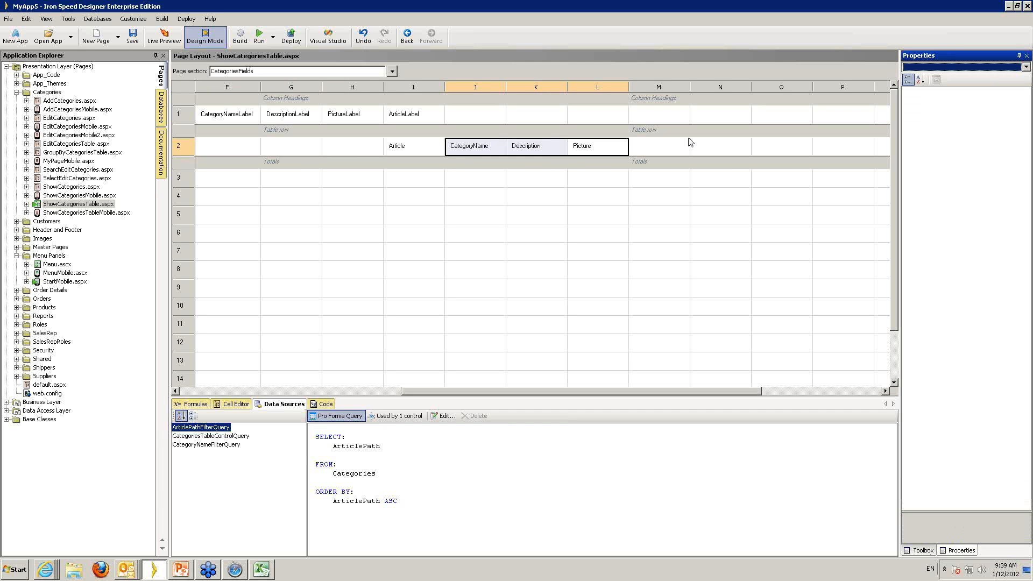
pyautogui.click(529, 146)
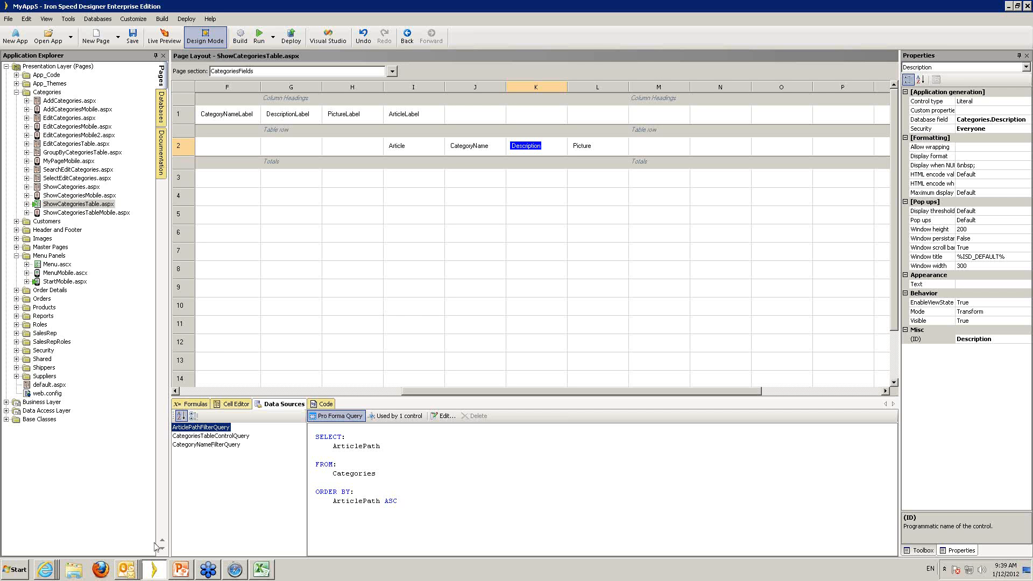
# Switch to the Mobile Secrets v4.pptx presentation in PowerPoint, start the slide show and bring up the Iron Speed Knowledge Base web page
pyautogui.click(177, 570)
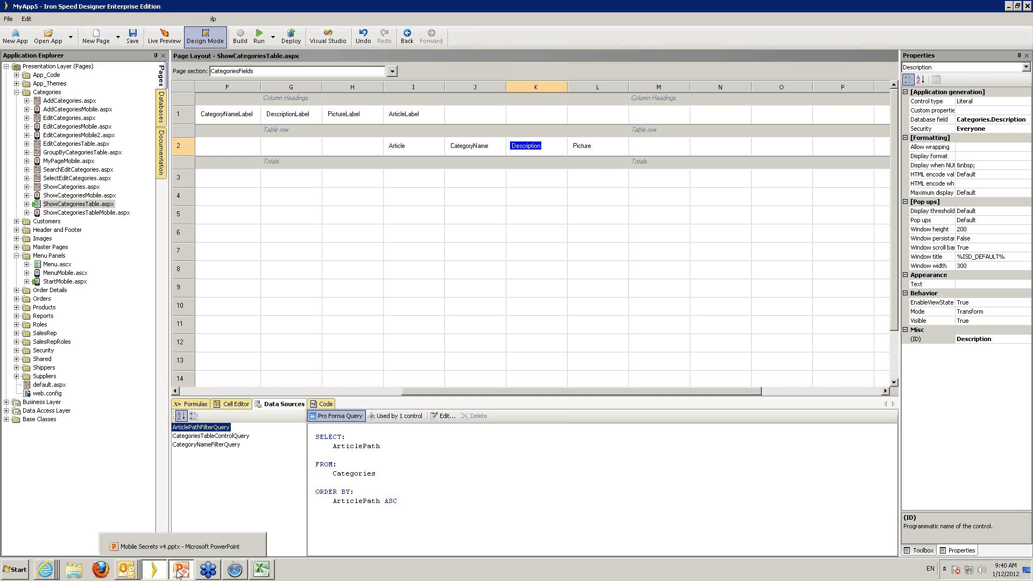
pyautogui.hotkey('shift', 'F5')
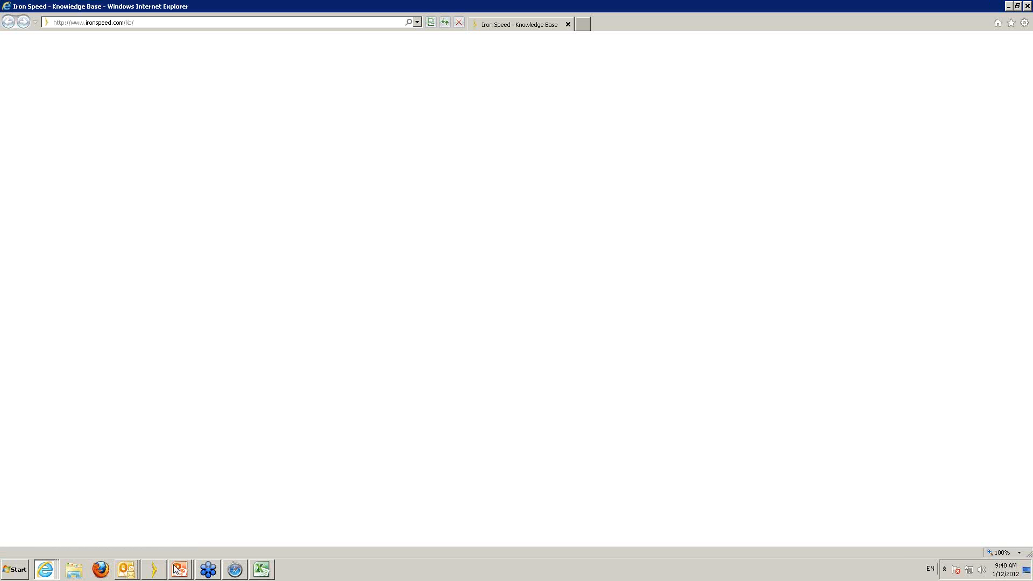
# Return to Iron Speed Designer, examine the available and selected languages in the Application Wizard, and leave the wizard without changes
pyautogui.click(156, 570)
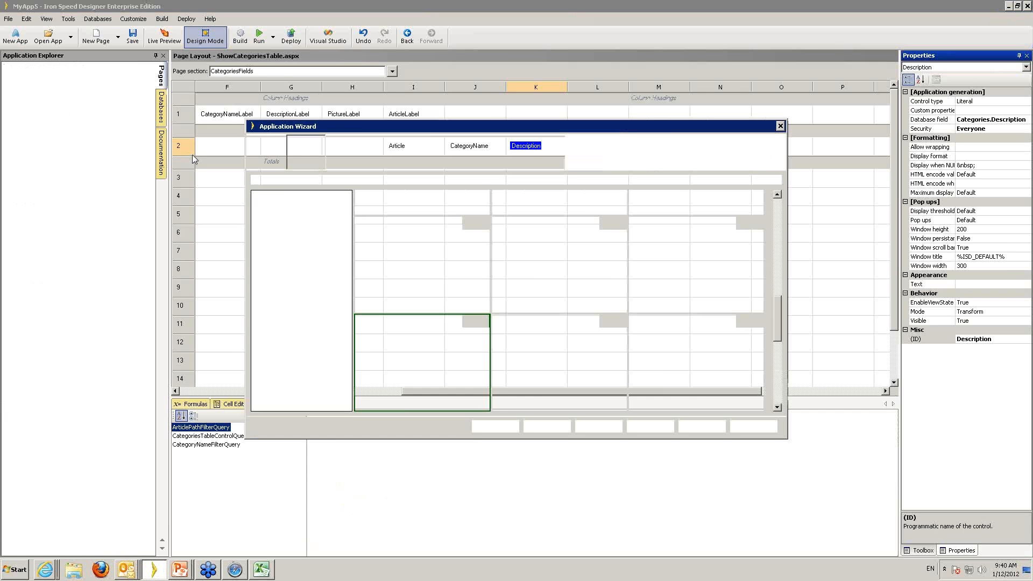
pyautogui.click(465, 155)
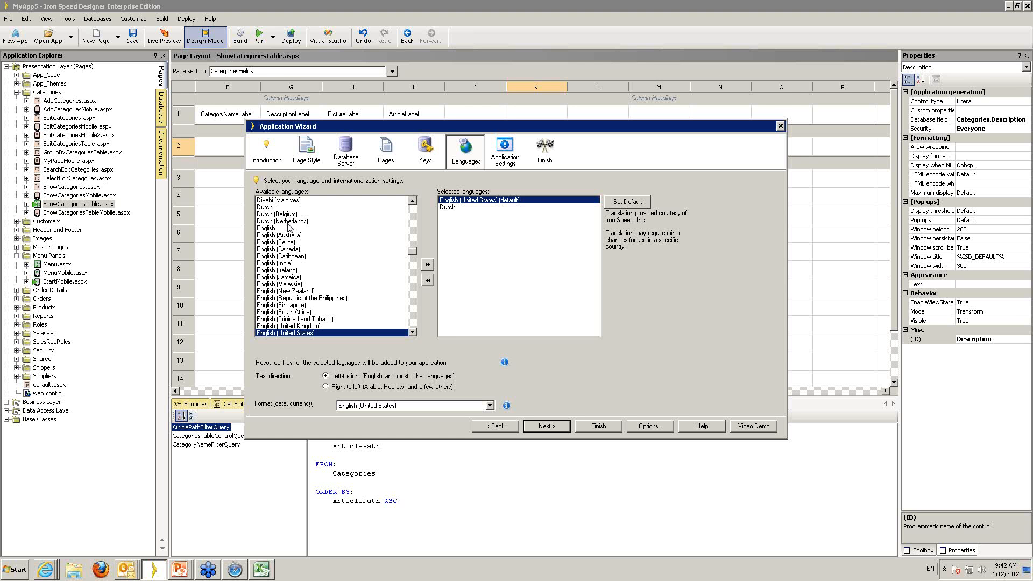
pyautogui.press('Escape')
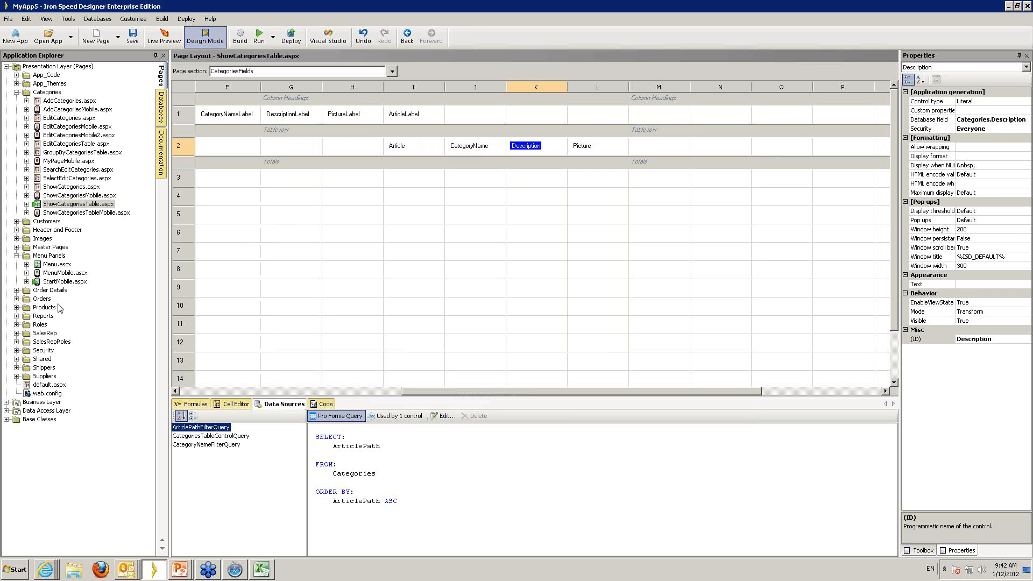
# Show AddCategoriesMobile.aspx and EditCategoriesMobile.aspx in the live phone preview
pyautogui.click(73, 213)
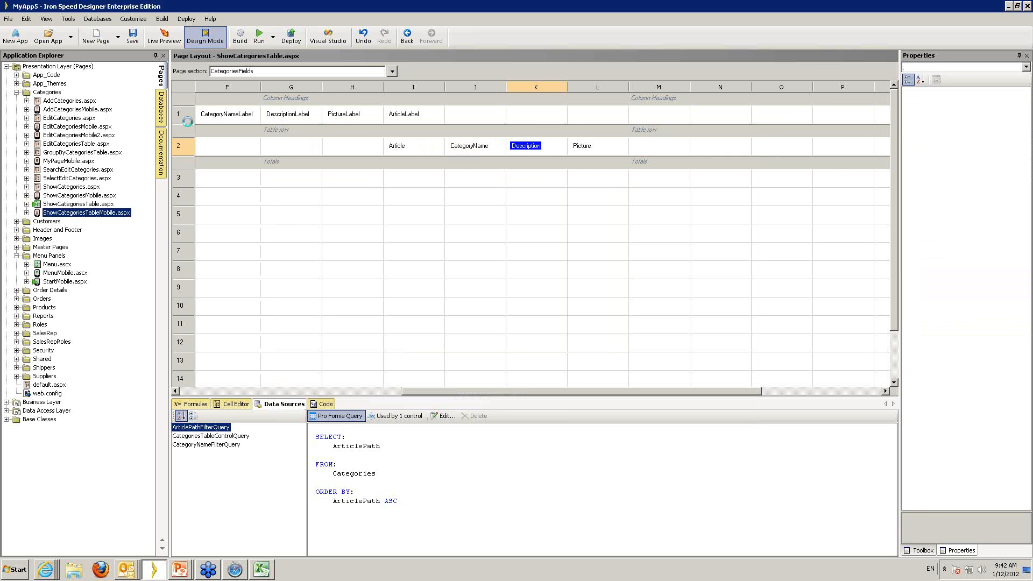
pyautogui.click(64, 110)
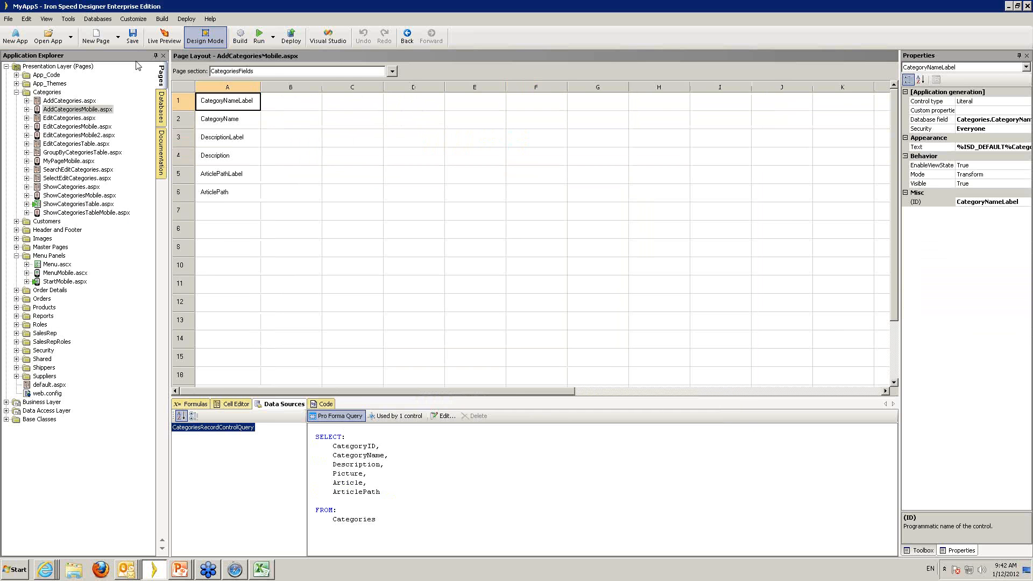
pyautogui.click(166, 37)
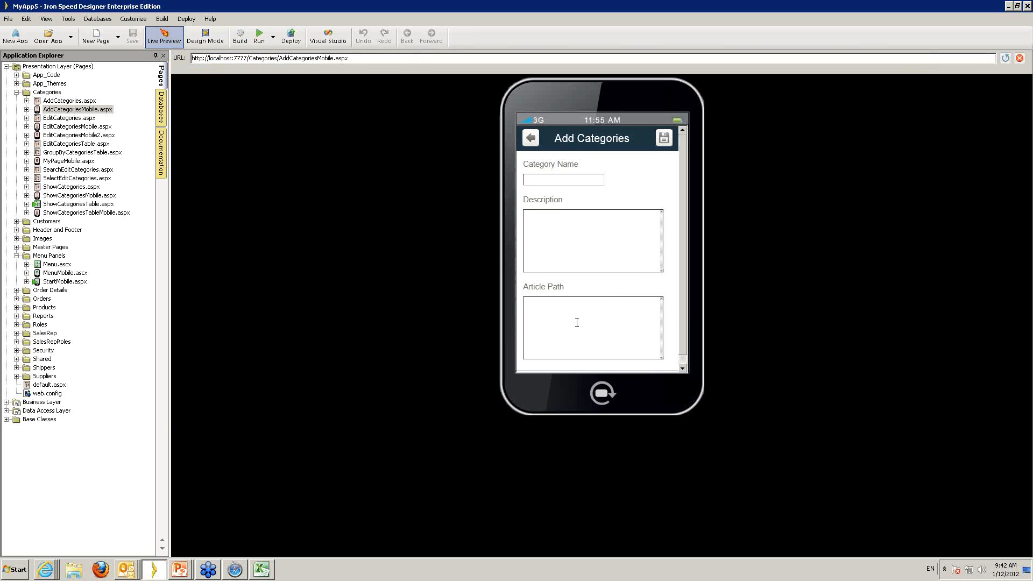
pyautogui.click(77, 126)
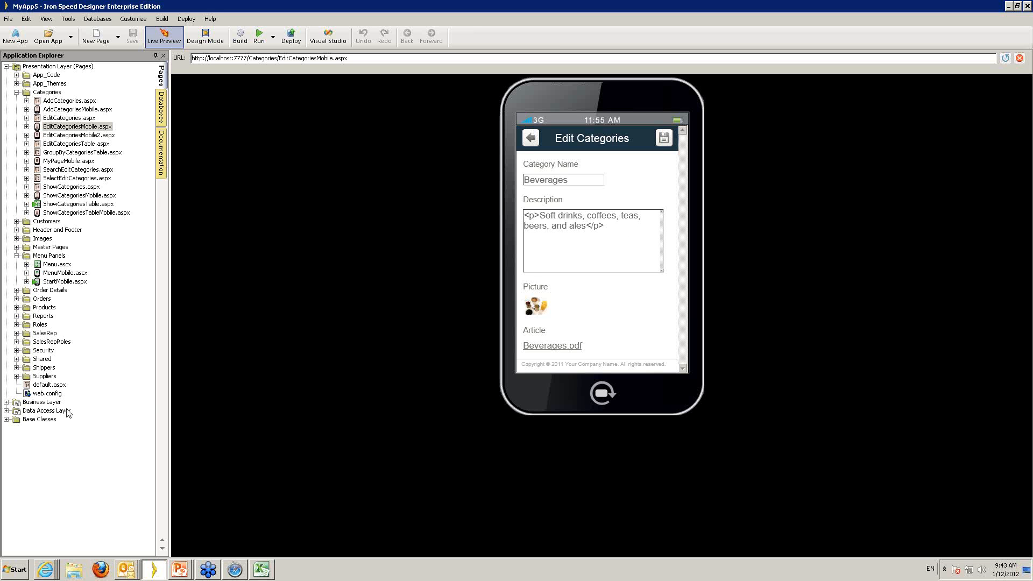
# Open the application's web.config file and search it for "iphone" to locate the mobile user agents setting
pyautogui.doubleClick(54, 396)
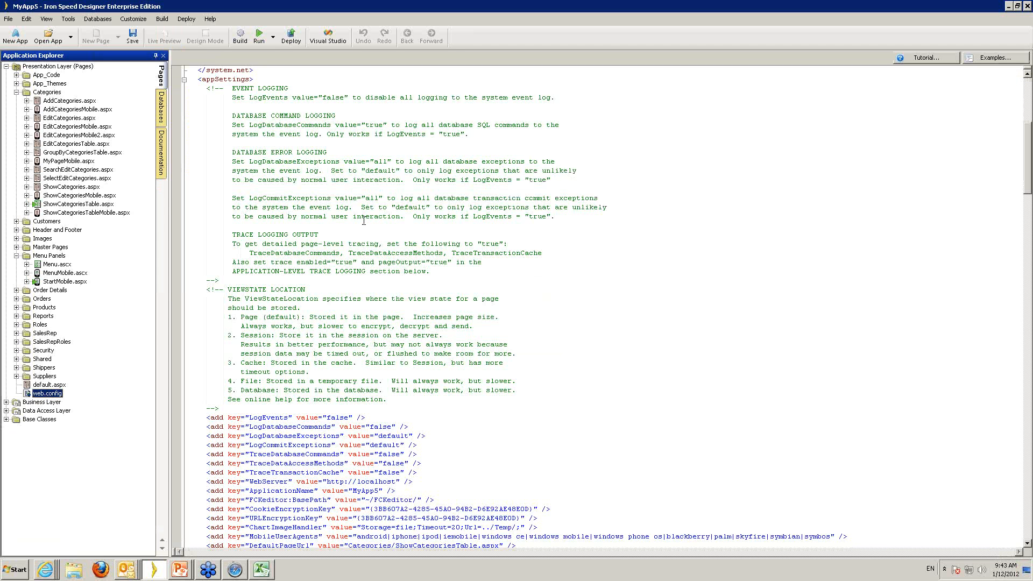
pyautogui.hotkey('ctrl', 'f')
pyautogui.write('iphone')
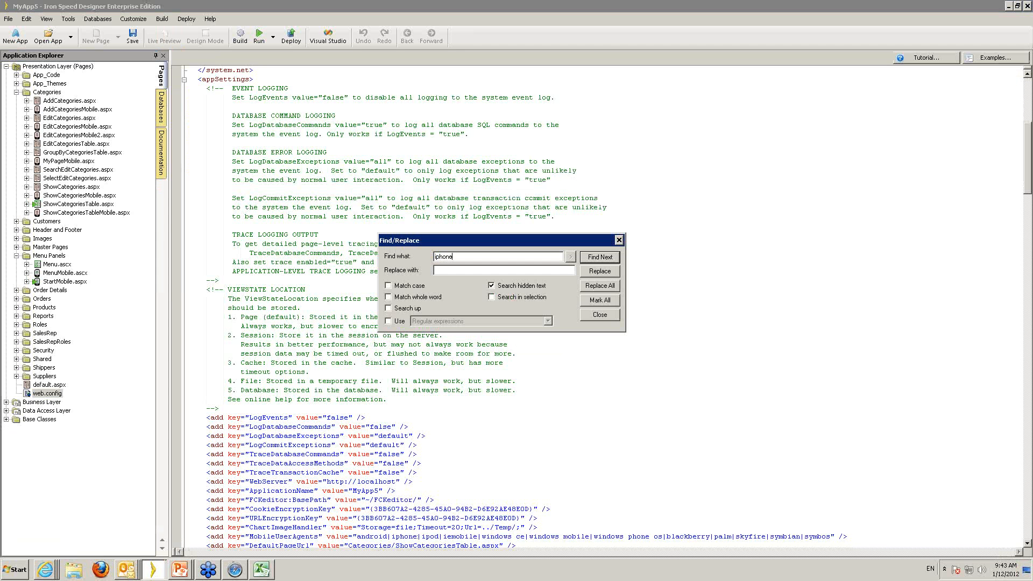
pyautogui.press('Return')
pyautogui.press('Escape')
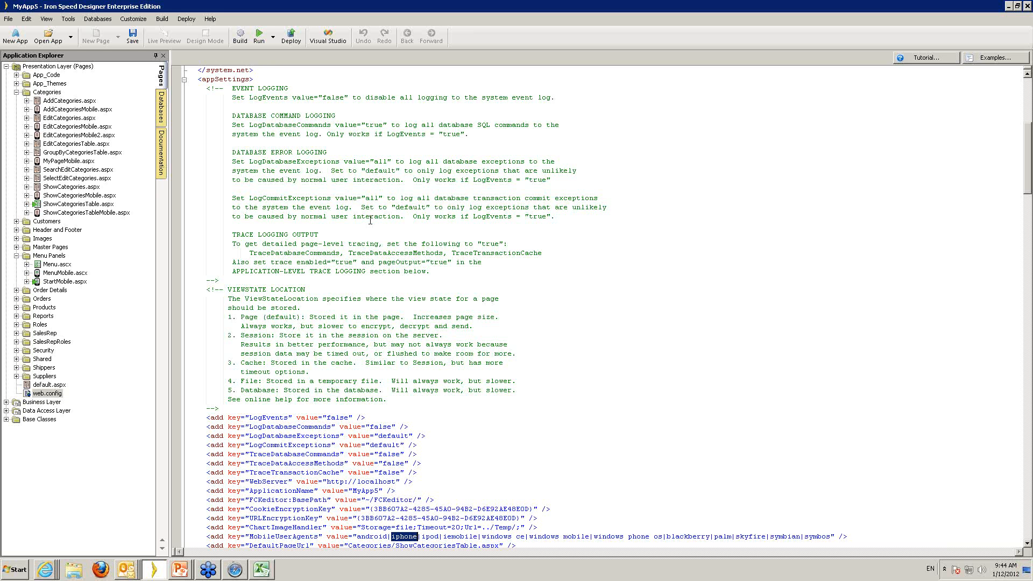
# Expand the Shared folder and preview the IncludeComponent.ascx and IncludeComponentMobile.ascx components
pyautogui.click(17, 359)
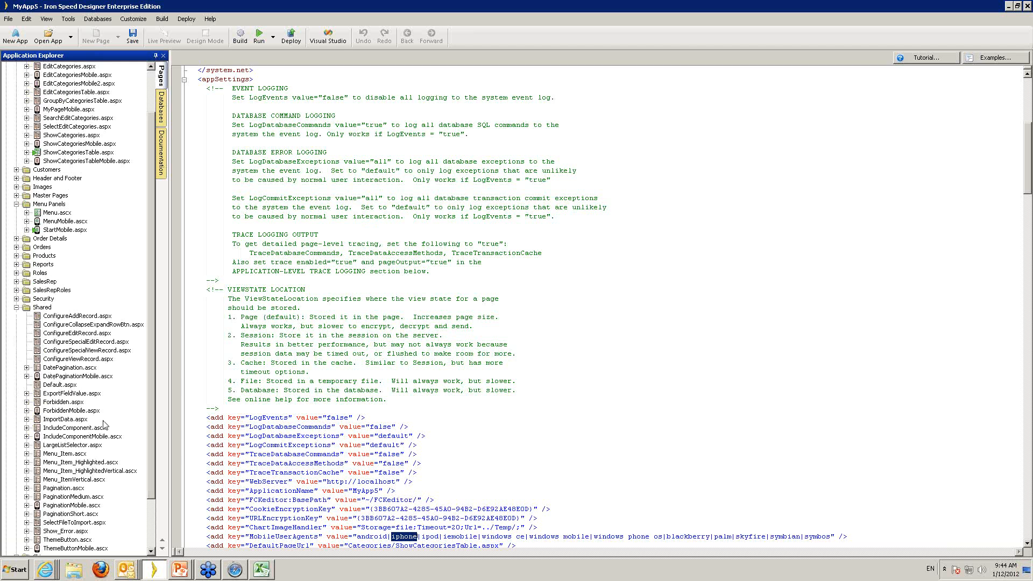
pyautogui.doubleClick(78, 437)
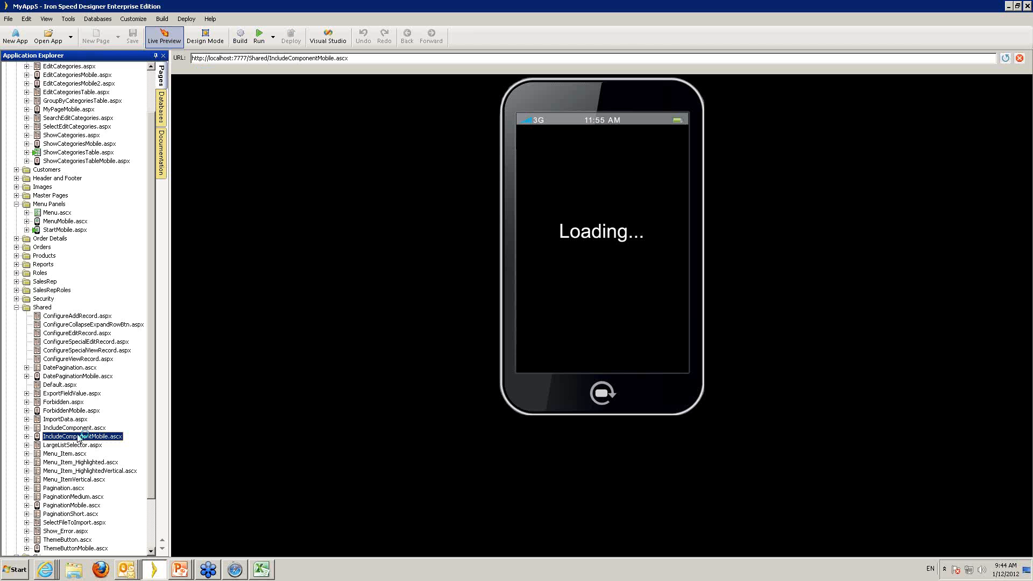
pyautogui.doubleClick(71, 429)
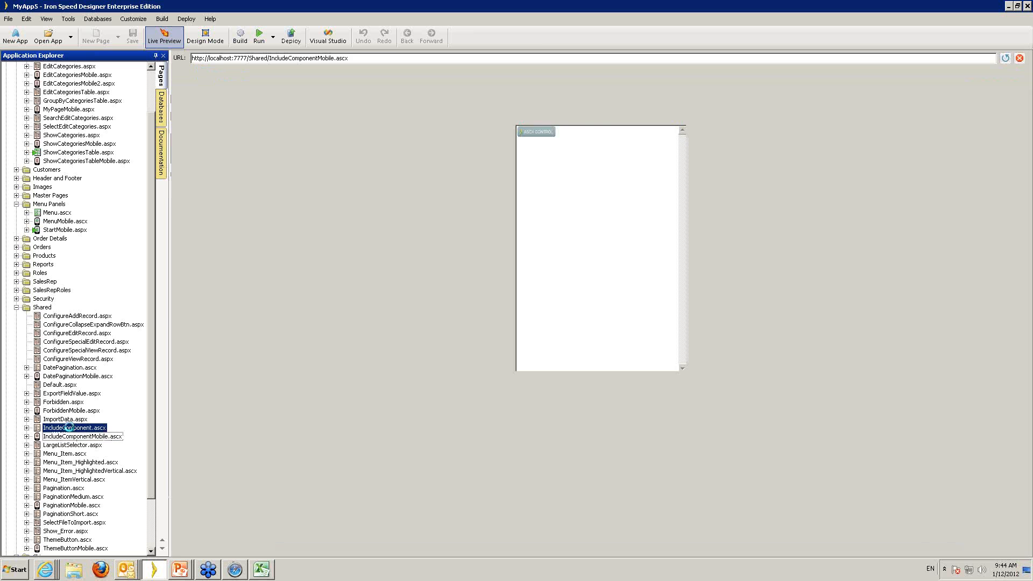
pyautogui.doubleClick(65, 438)
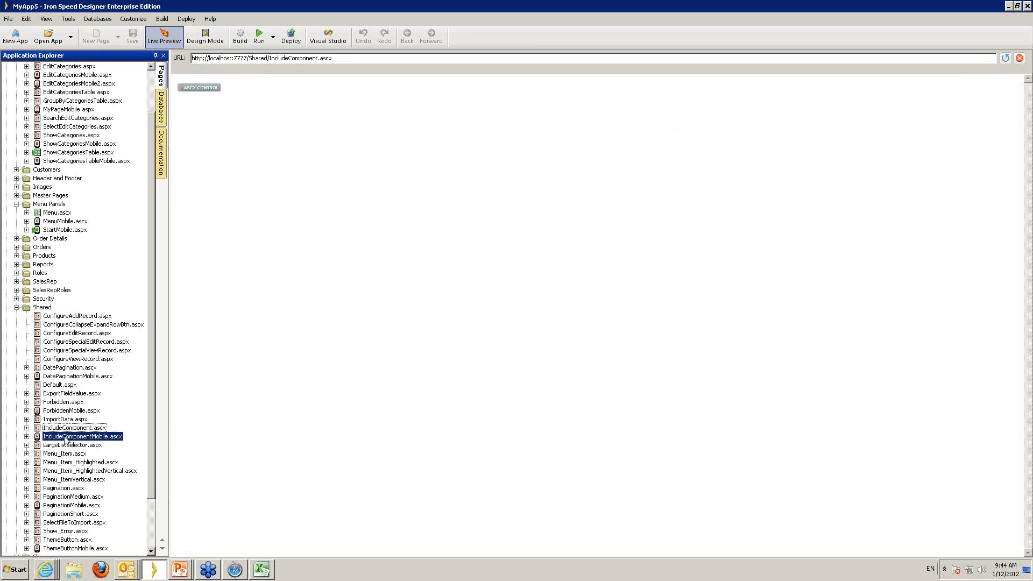
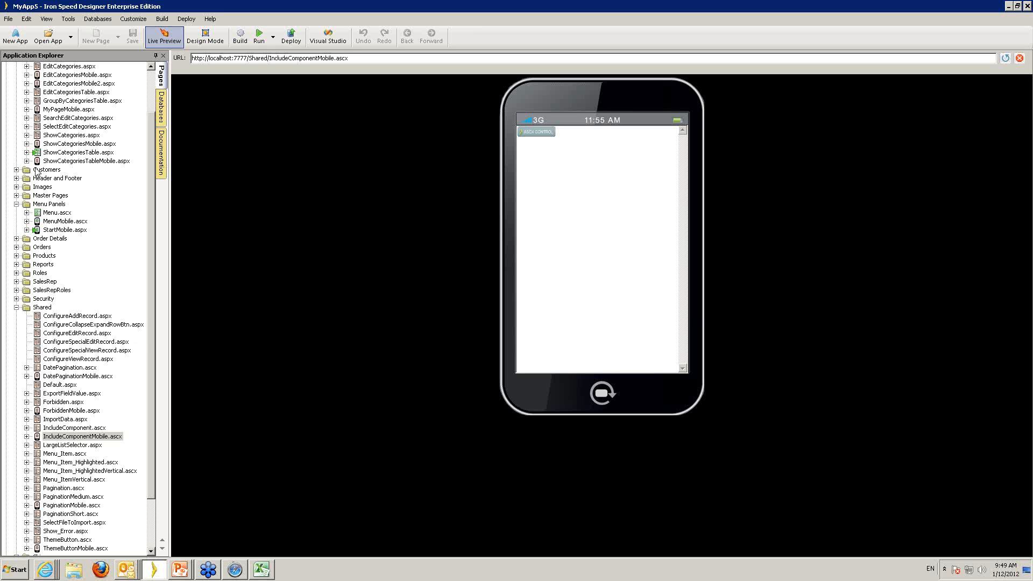
# Preview ShowCategoriesTableMobile.aspx, toggle its search area on and off, and open the Beverages category record
pyautogui.click(59, 162)
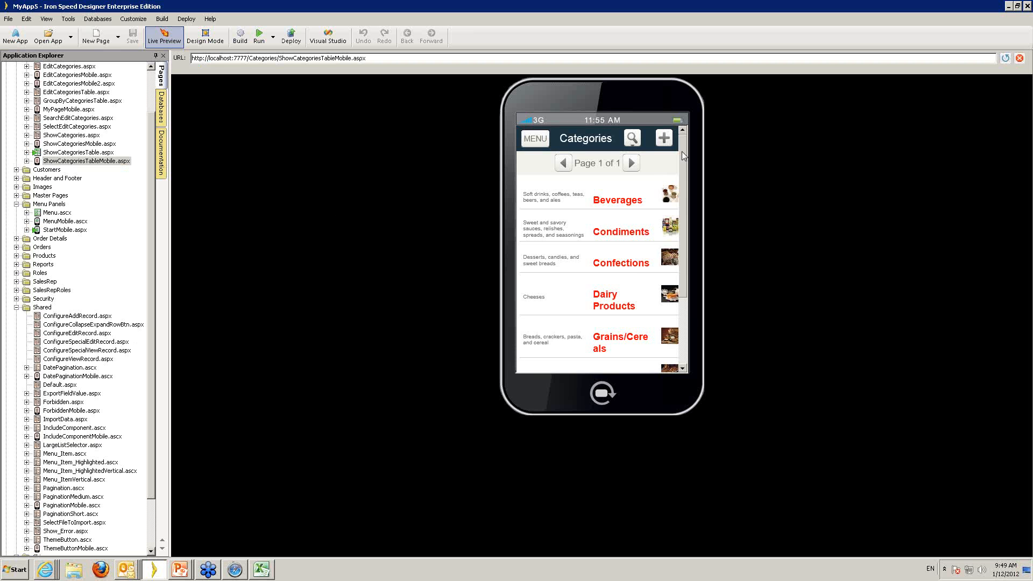
pyautogui.moveTo(683, 156); pyautogui.dragTo(683, 132)
pyautogui.click(632, 140)
pyautogui.click(633, 139)
pyautogui.click(606, 198)
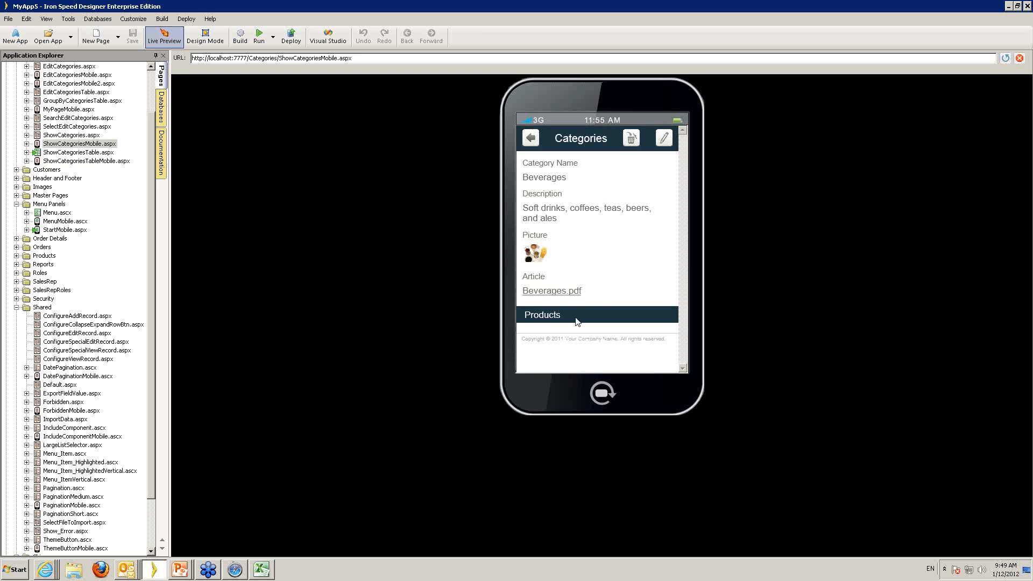
# Expand the Products section of the Beverages record, look through its product list, and open the record's edit page
pyautogui.click(579, 315)
pyautogui.scroll(-6, 576, 309)
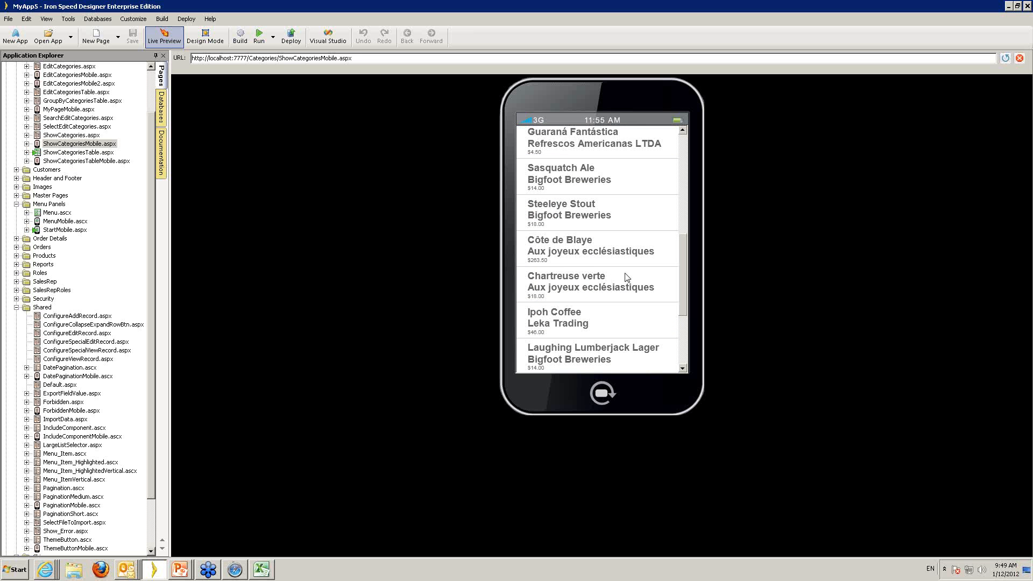
pyautogui.moveTo(683, 247)
pyautogui.mouseDown()
pyautogui.moveTo(693, 280)
pyautogui.moveTo(689, 149)
pyautogui.moveTo(687, 231)
pyautogui.mouseUp()
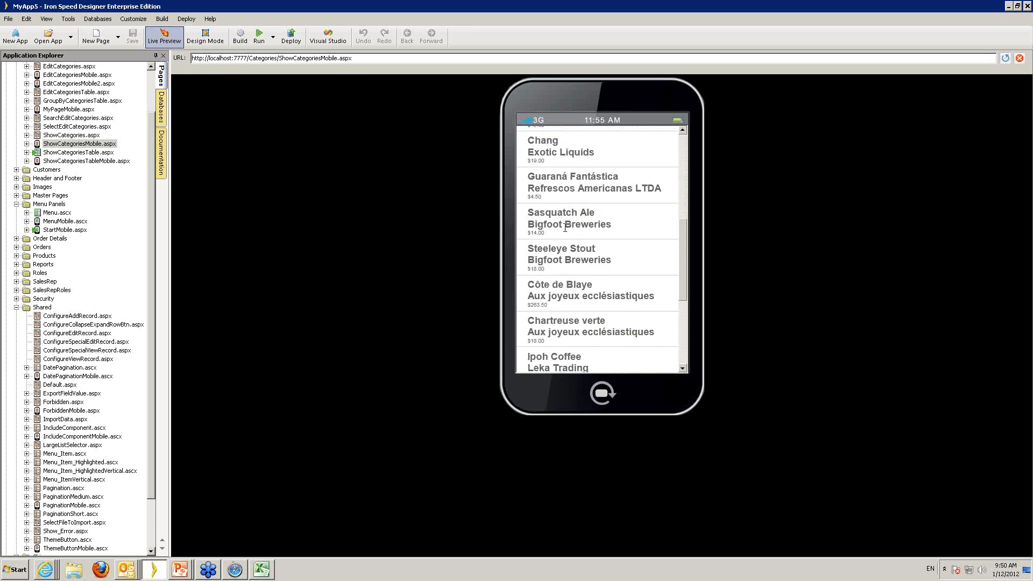
pyautogui.scroll(5, 568, 226)
pyautogui.click(664, 138)
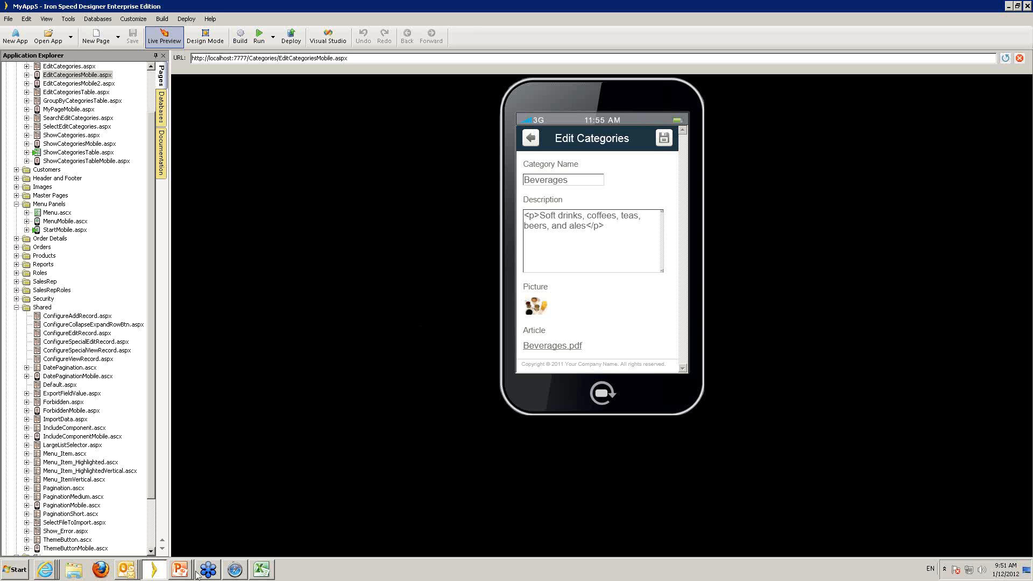
# Bring up the Safari browser window, and switch to the Iron Speed Knowledge Base page in Internet Explorer
pyautogui.click(234, 572)
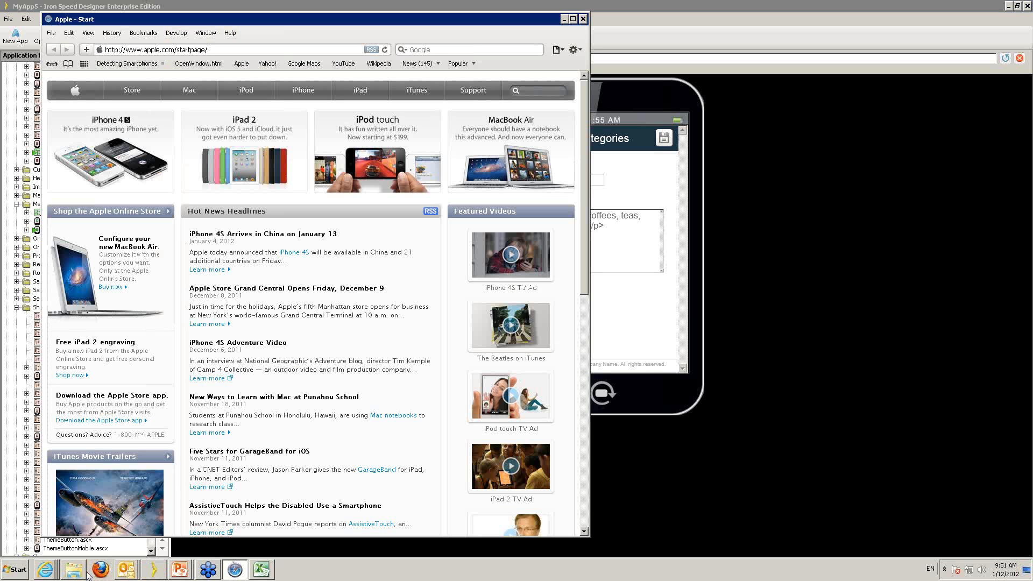
pyautogui.click(43, 572)
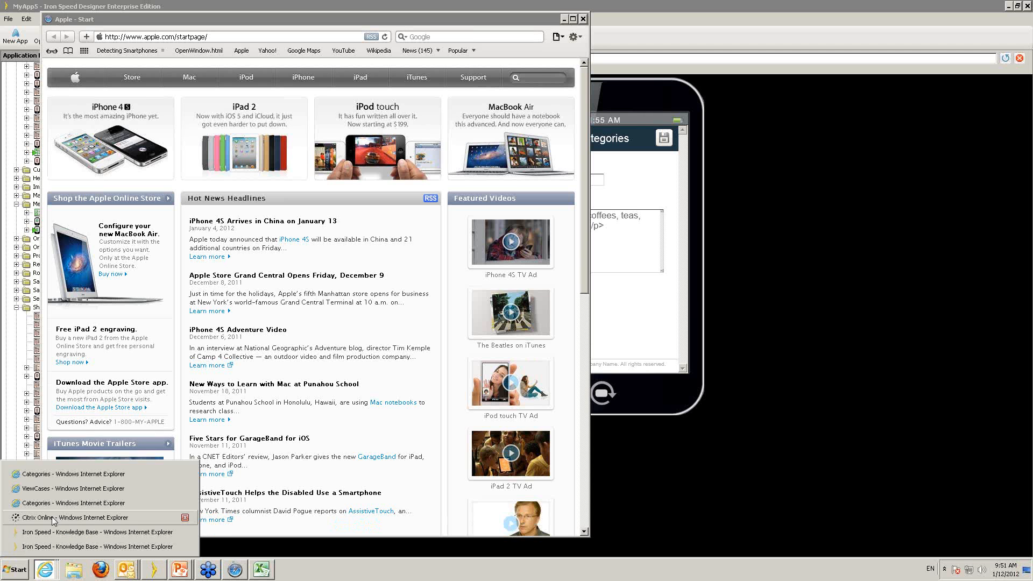
pyautogui.click(53, 533)
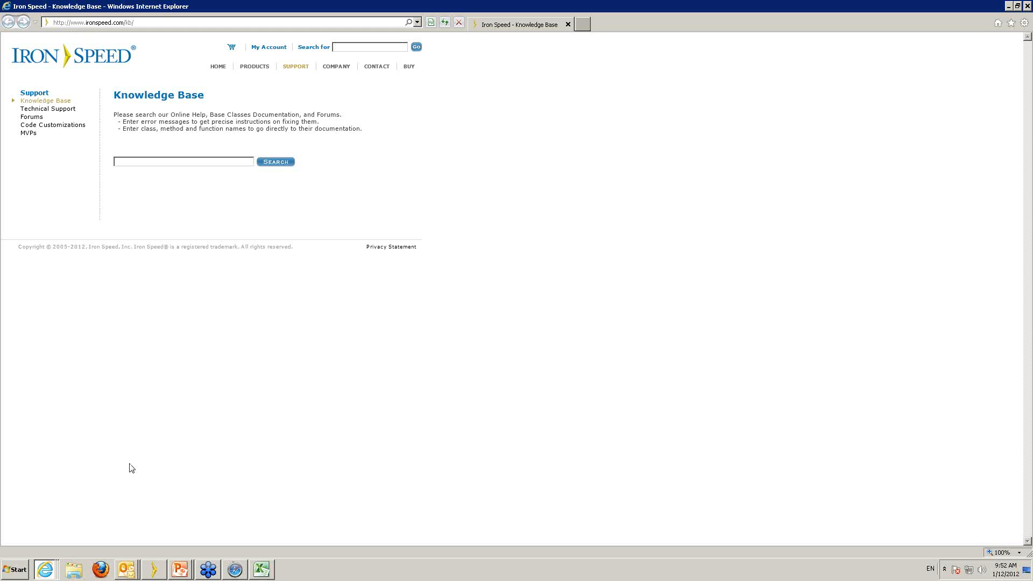
# Switch to the PowerPoint editing window of Mobile Secrets v4.pptx
pyautogui.moveTo(152, 574)
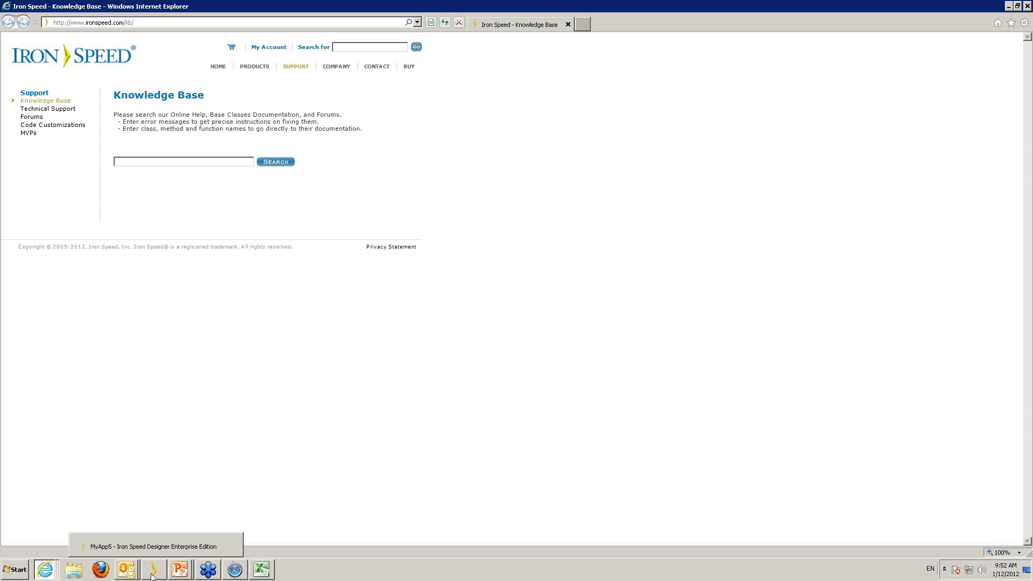
pyautogui.click(181, 572)
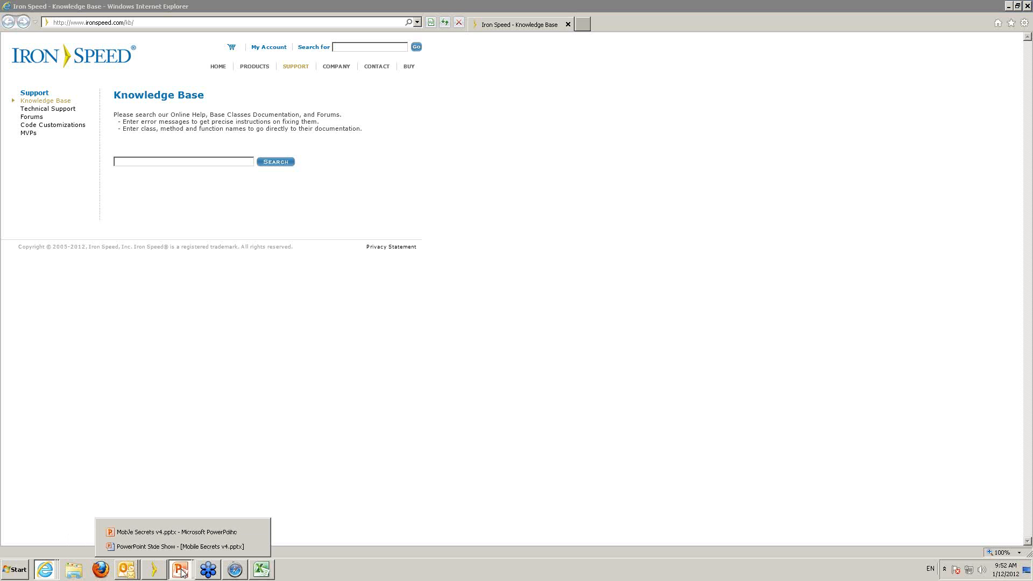
pyautogui.click(196, 531)
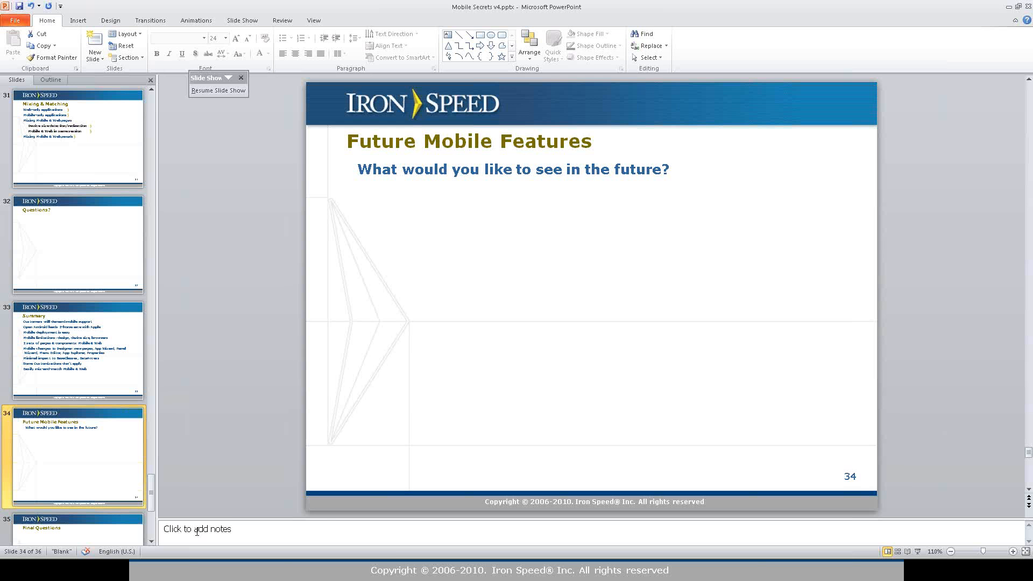